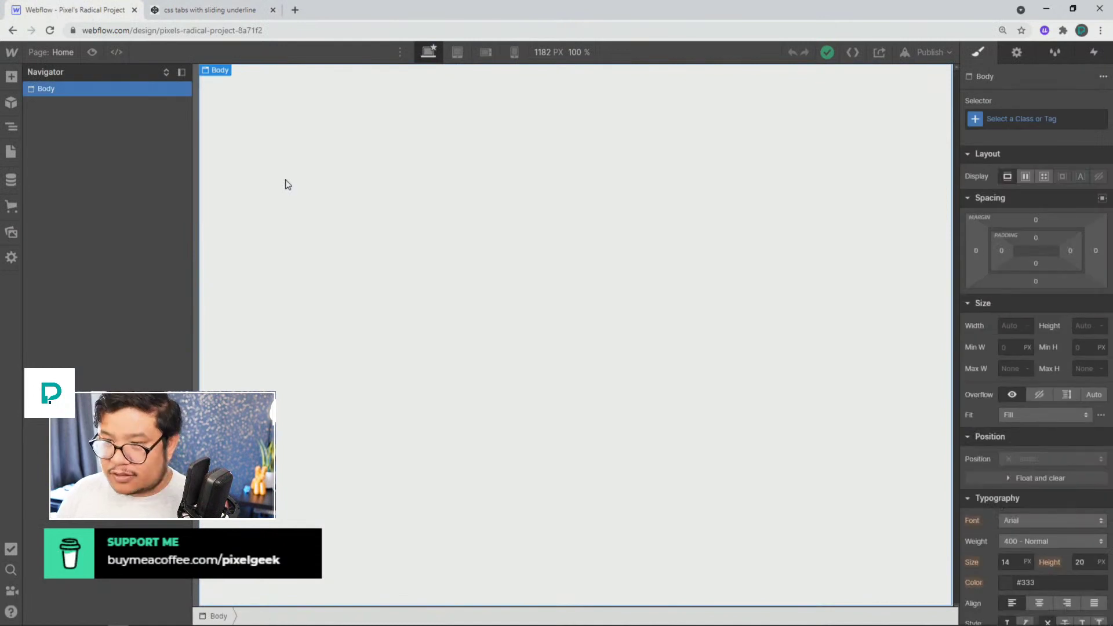
# Step: Check the CodePen sliding-underline tabs example, return to the Webflow project, and add a section containing a container to the page body
pyautogui.click(185, 16)
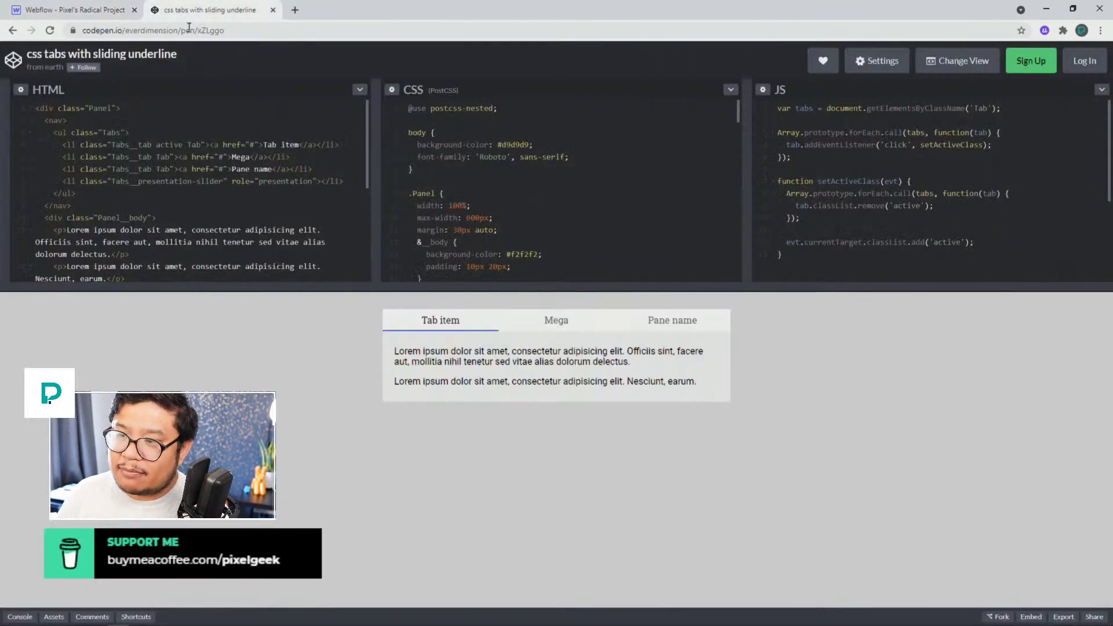
pyautogui.click(77, 15)
pyautogui.moveTo(70, 156); pyautogui.dragTo(330, 196)
pyautogui.click(104, 171)
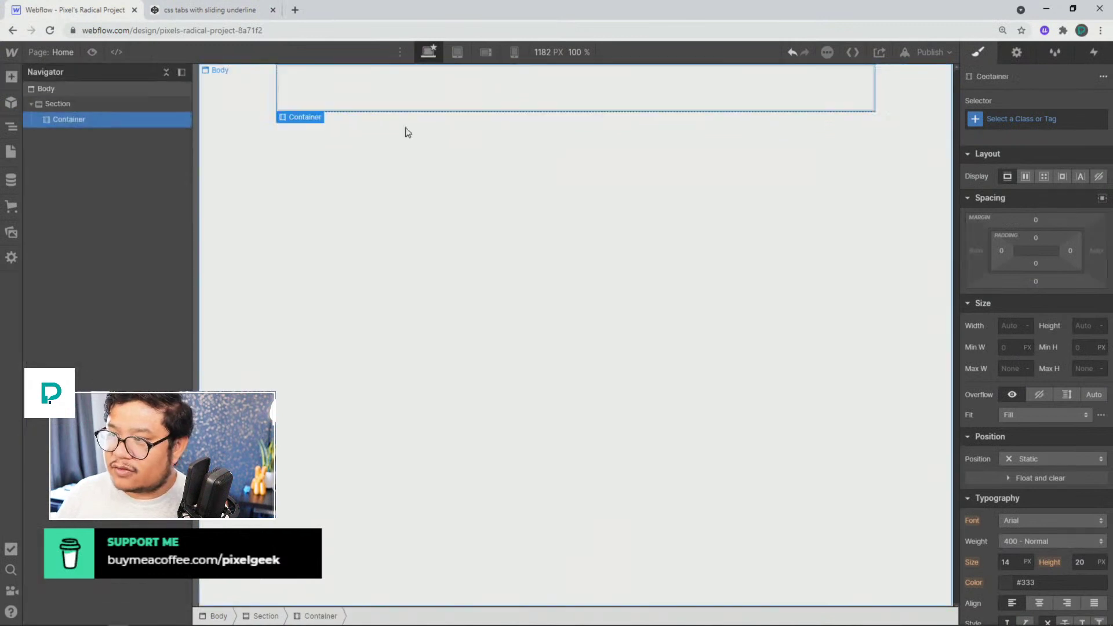
# Step: Undo adding the section and container, and redo both additions
pyautogui.hotkey('ctrl', 'z')
pyautogui.hotkey('ctrl', 'z')
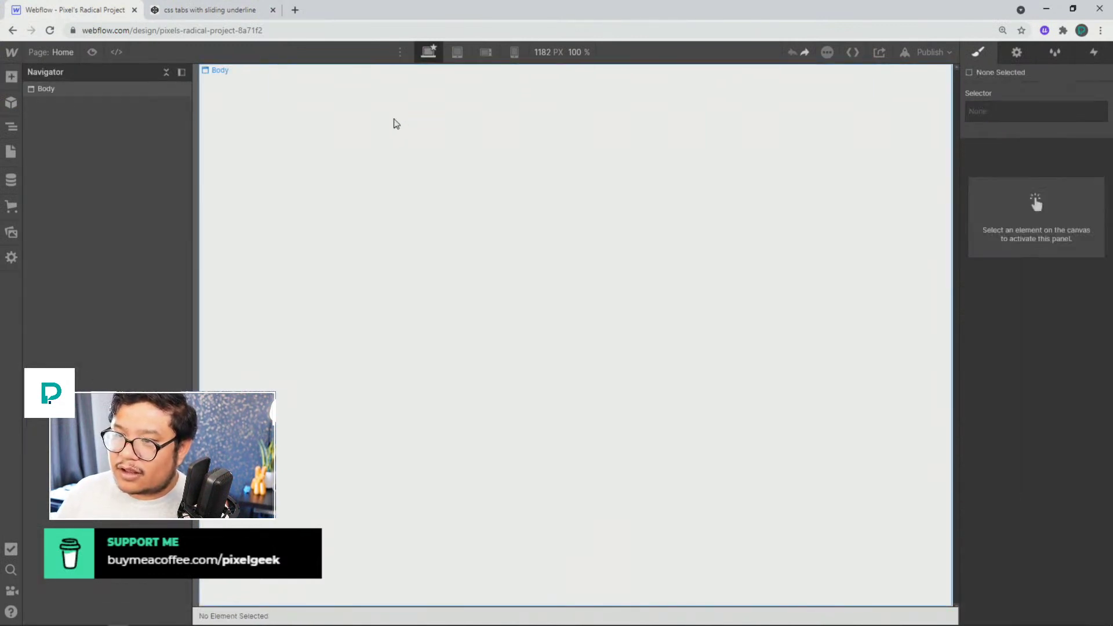
pyautogui.hotkey('ctrl', 'shift', 'z')
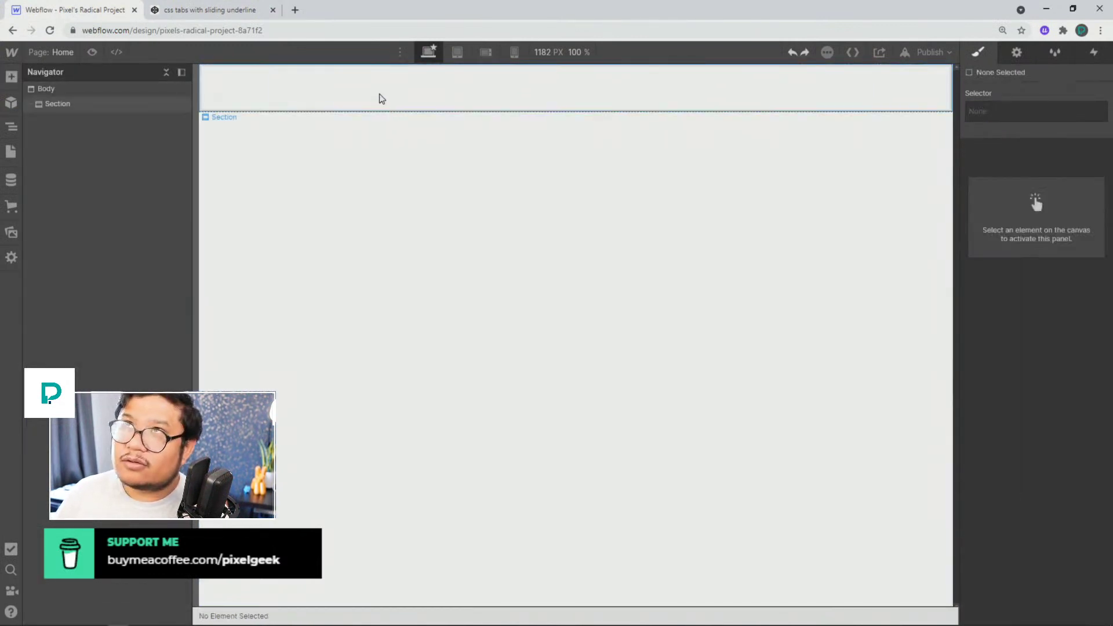
pyautogui.hotkey('ctrl', 'shift', 'z')
# Step: Give the container a top margin of about 123 px and add a Tabs element inside it
pyautogui.click(354, 108)
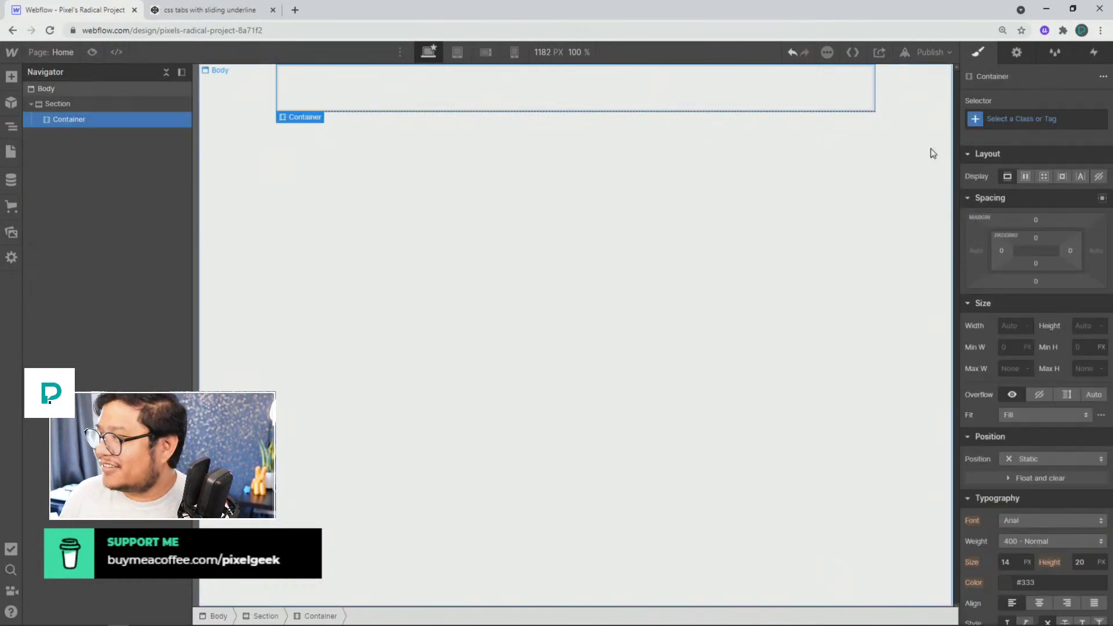
pyautogui.moveTo(1035, 220); pyautogui.dragTo(1032, 110)
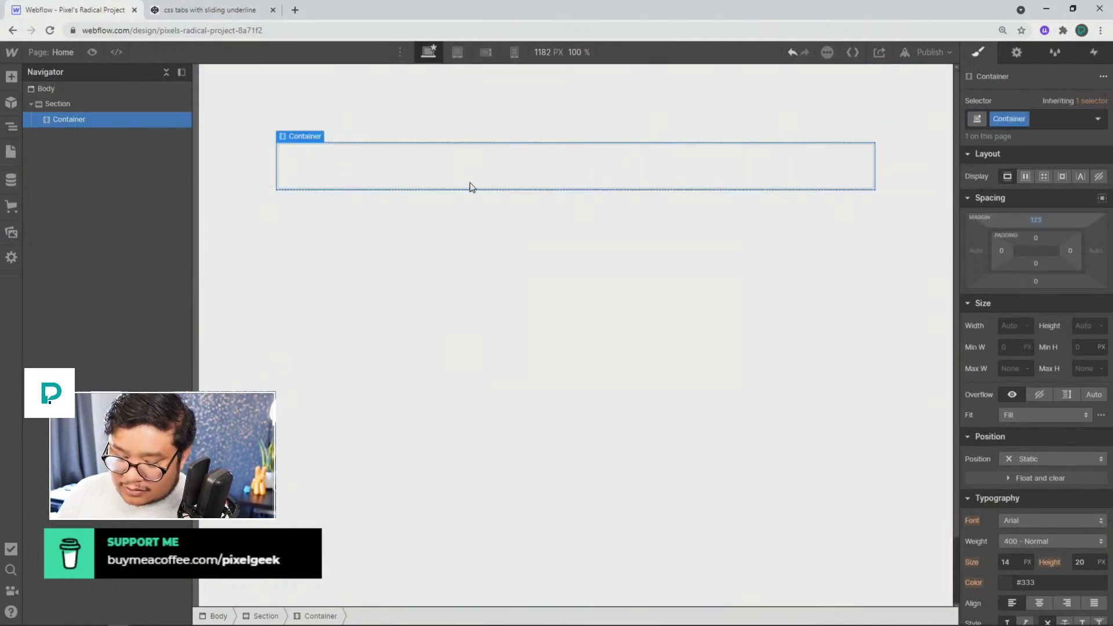
pyautogui.hotkey('ctrl', 'e')
pyautogui.write('tab')
pyautogui.press('Return')
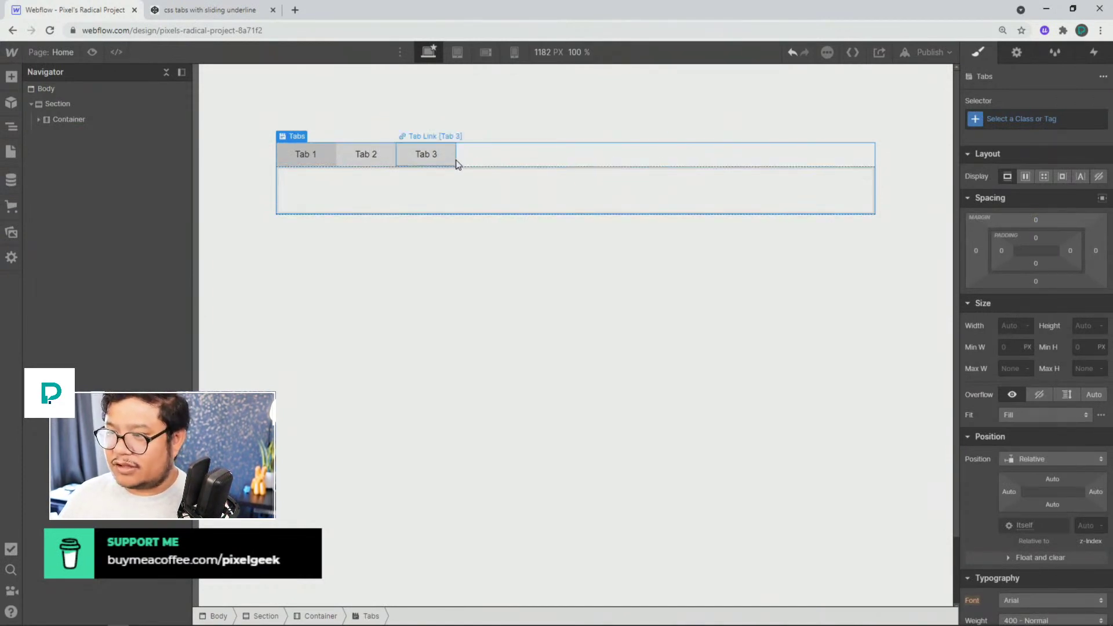
pyautogui.click(440, 158)
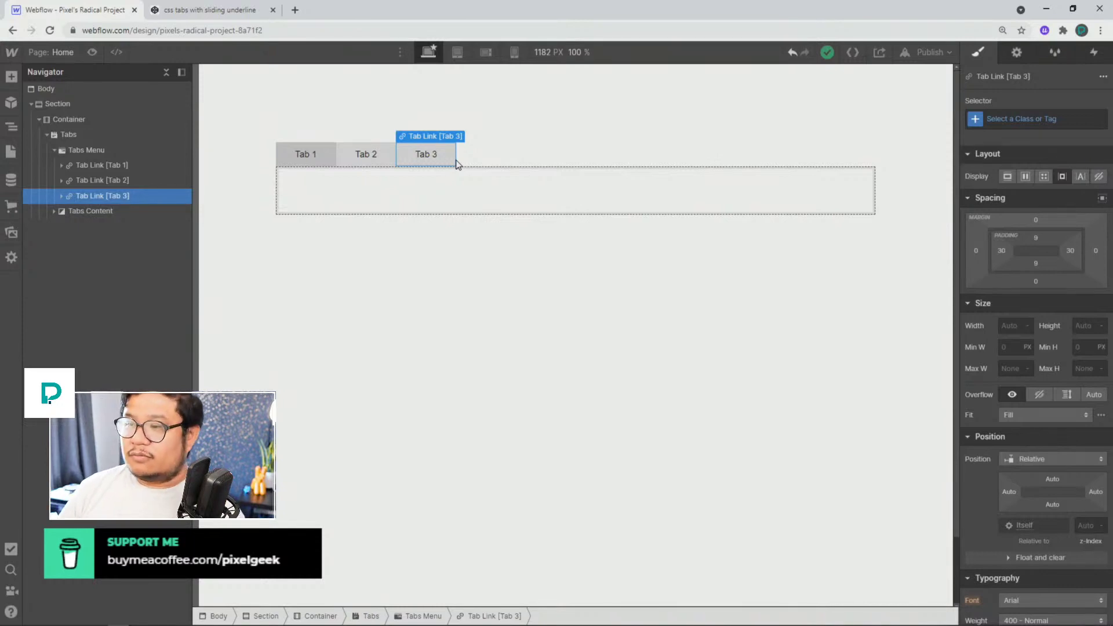
pyautogui.click(322, 151)
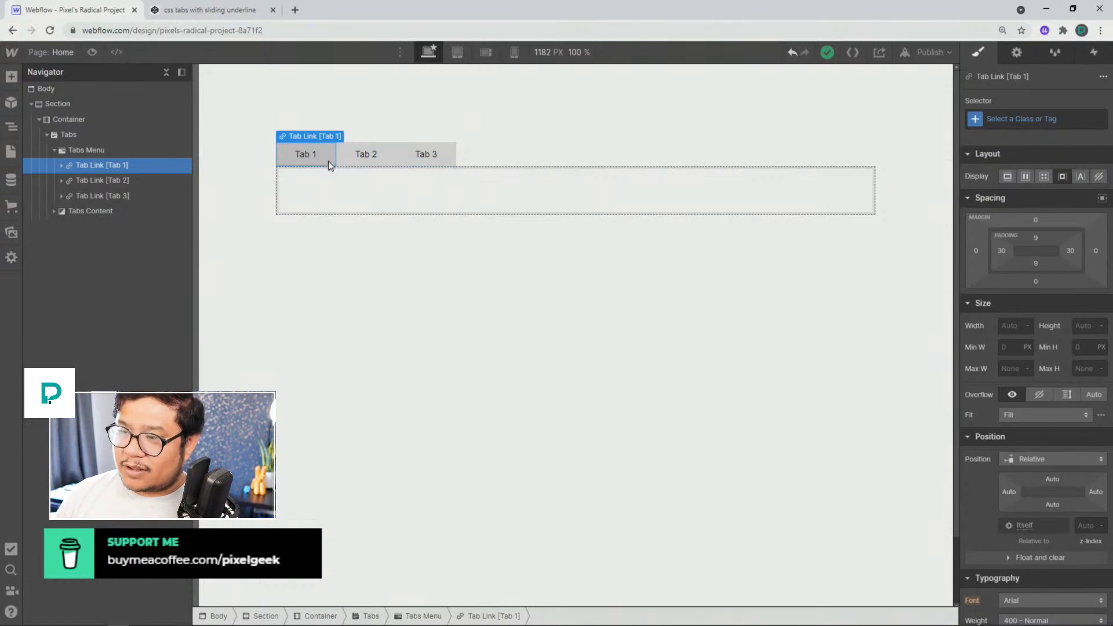
pyautogui.click(388, 159)
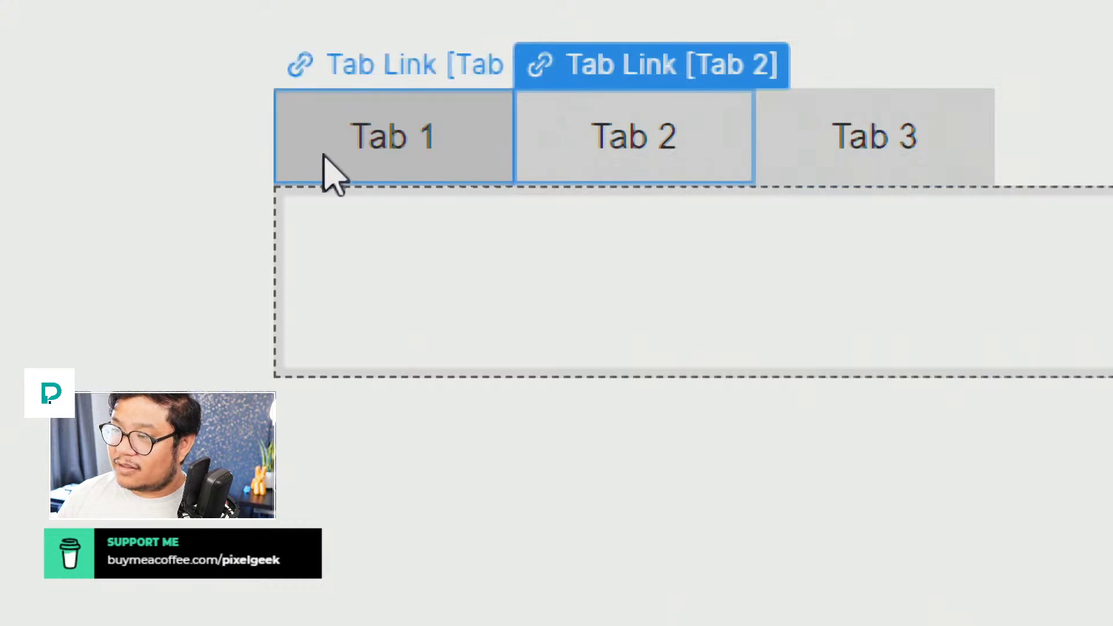
pyautogui.click(487, 174)
# Step: Create a class named "tab link" on the Tab 3 link
pyautogui.click(898, 180)
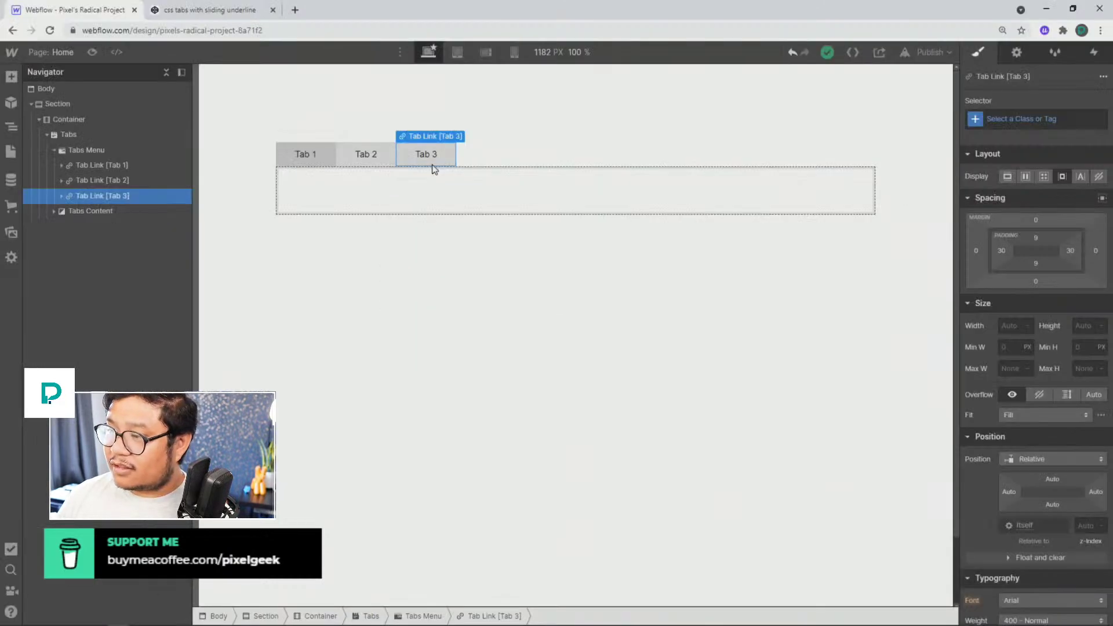
pyautogui.click(1034, 117)
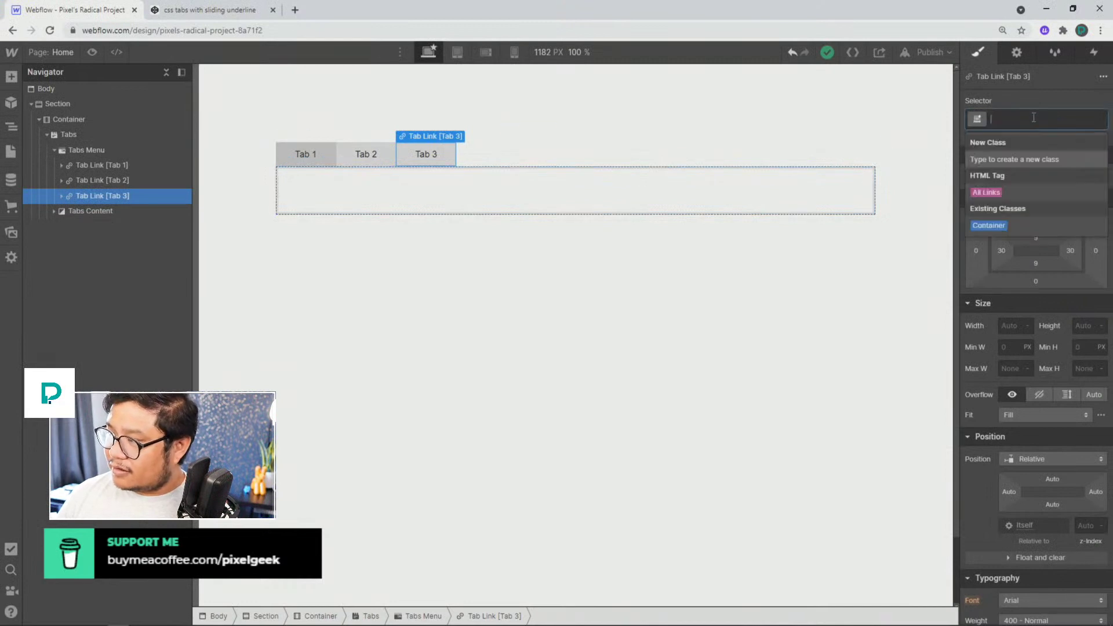
pyautogui.write('tab link')
pyautogui.press('Return')
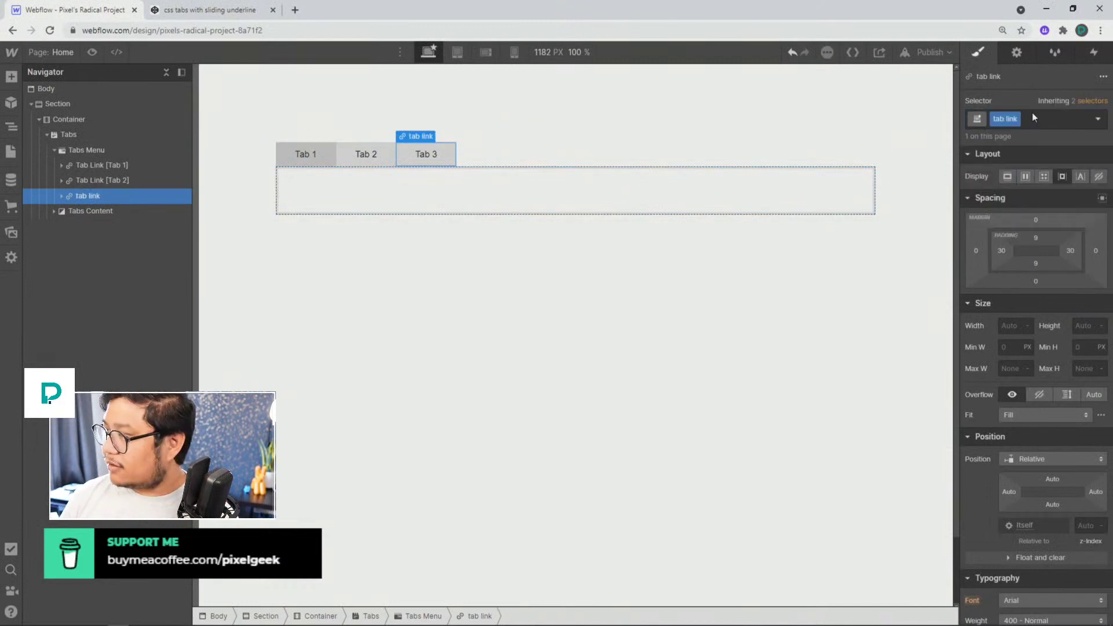
# Step: Set the background color of the "tab link" class to transparent
pyautogui.scroll(-3, 1026, 441)
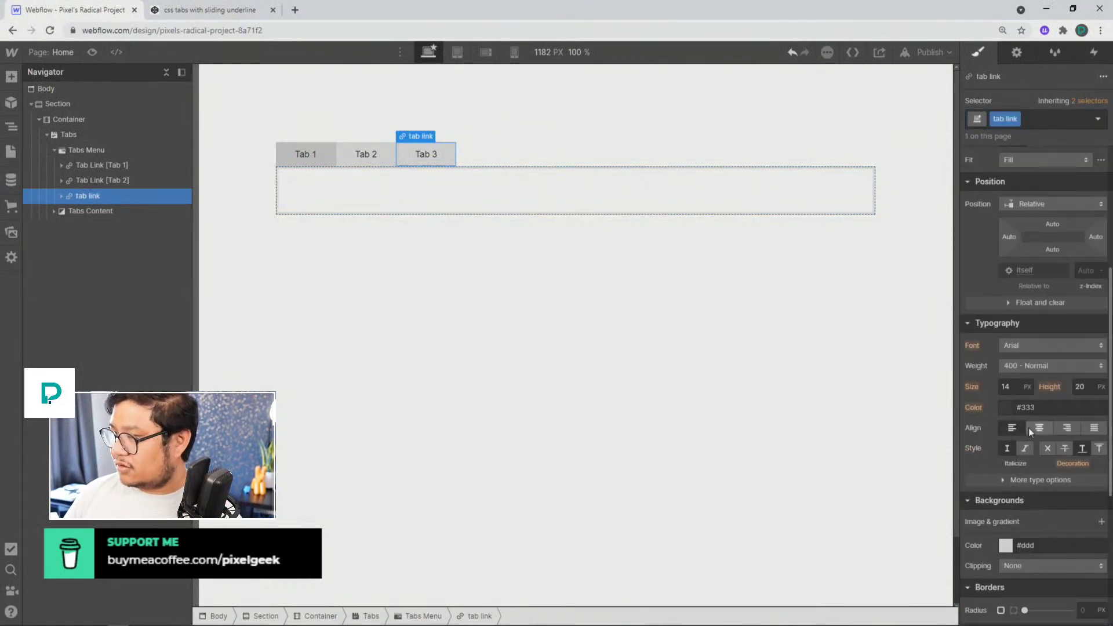
pyautogui.click(1006, 545)
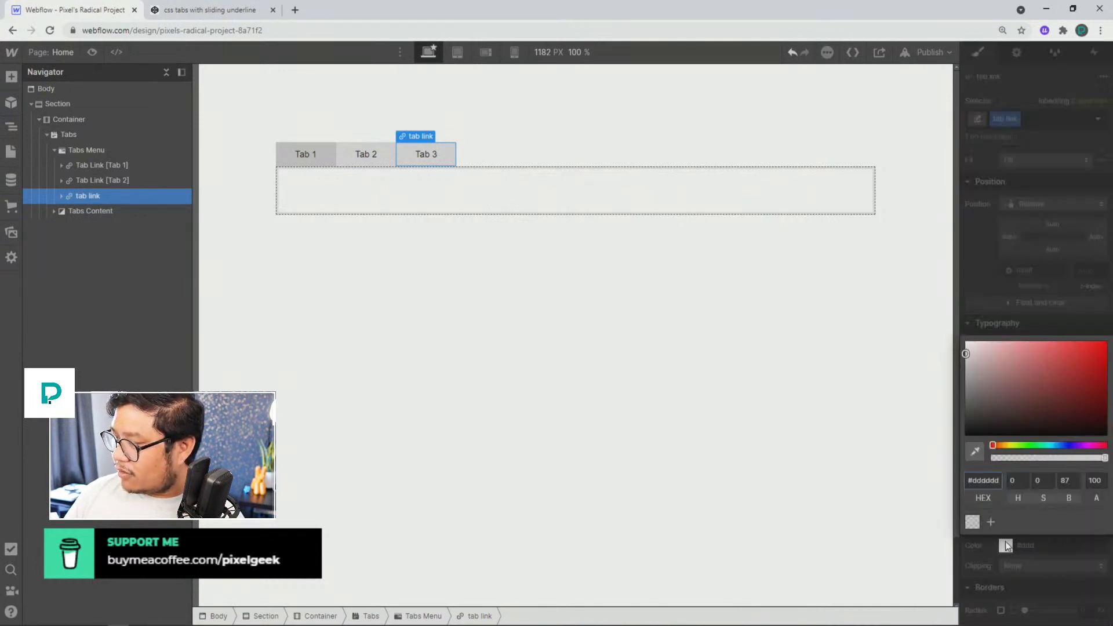
pyautogui.click(973, 522)
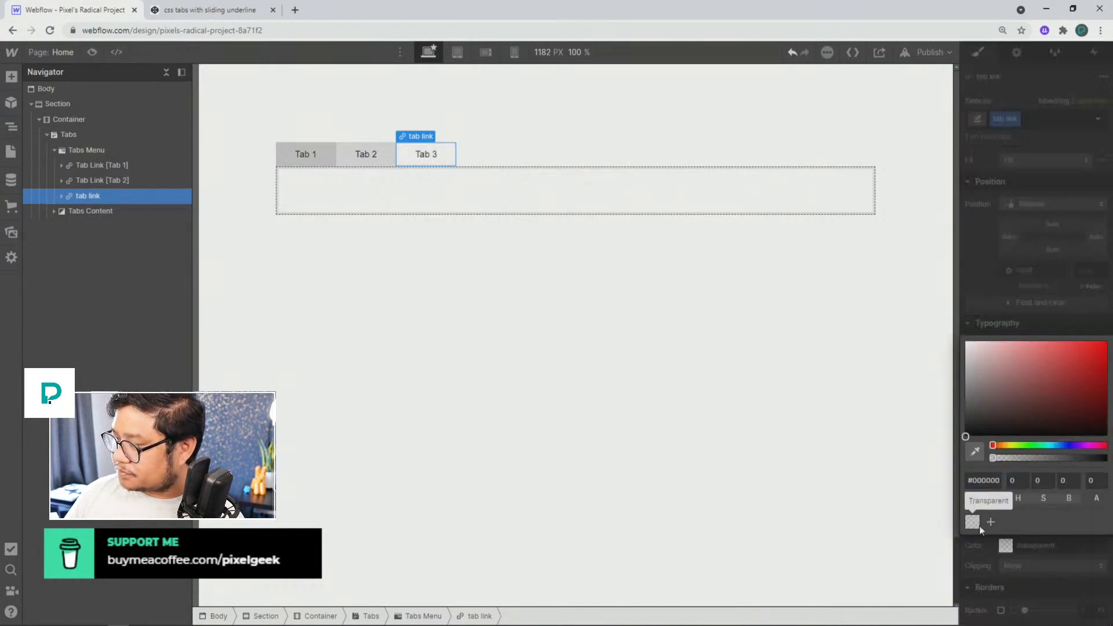
pyautogui.click(1015, 549)
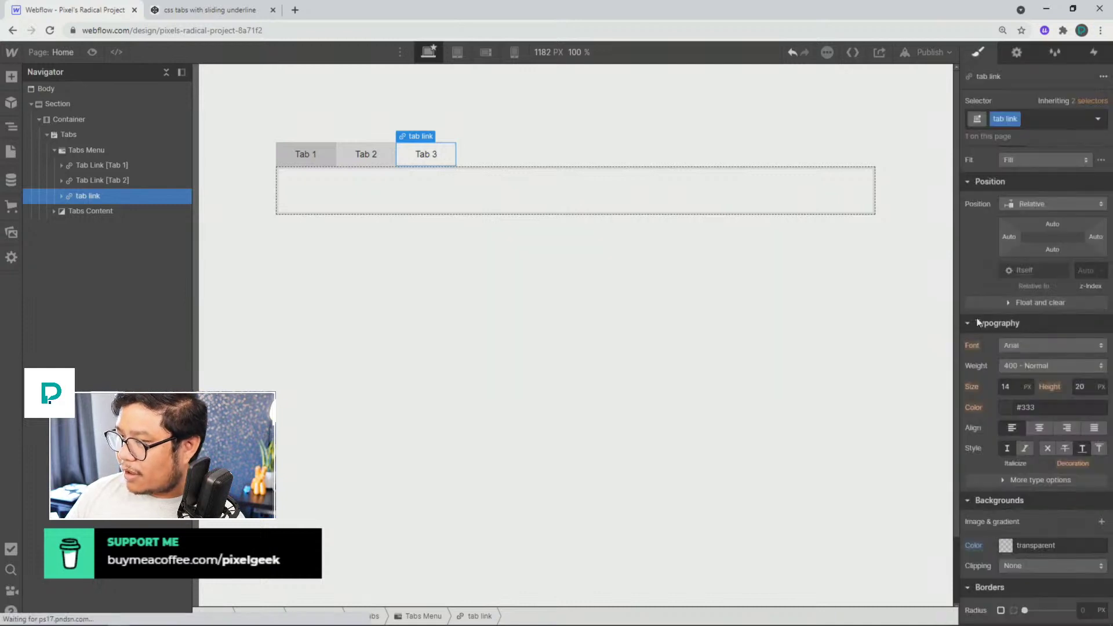
# Step: Apply the existing "tab link" class to the Tab 2 and Tab 1 links
pyautogui.click(387, 163)
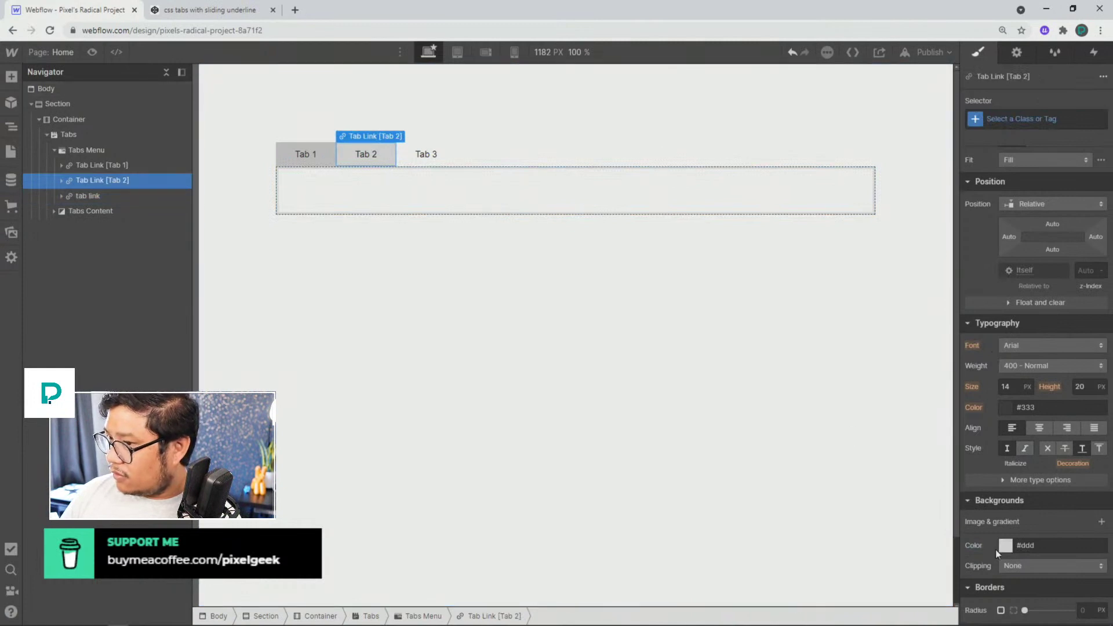
pyautogui.click(1060, 118)
pyautogui.write('tab l')
pyautogui.press('Return')
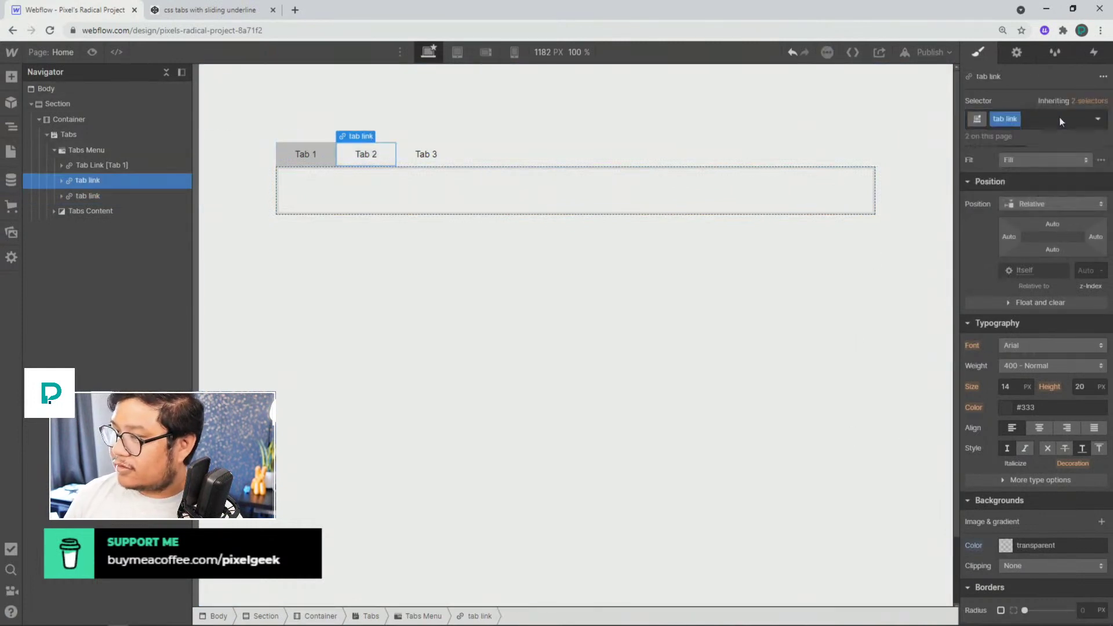
pyautogui.click(322, 161)
pyautogui.click(991, 120)
pyautogui.write('tab link')
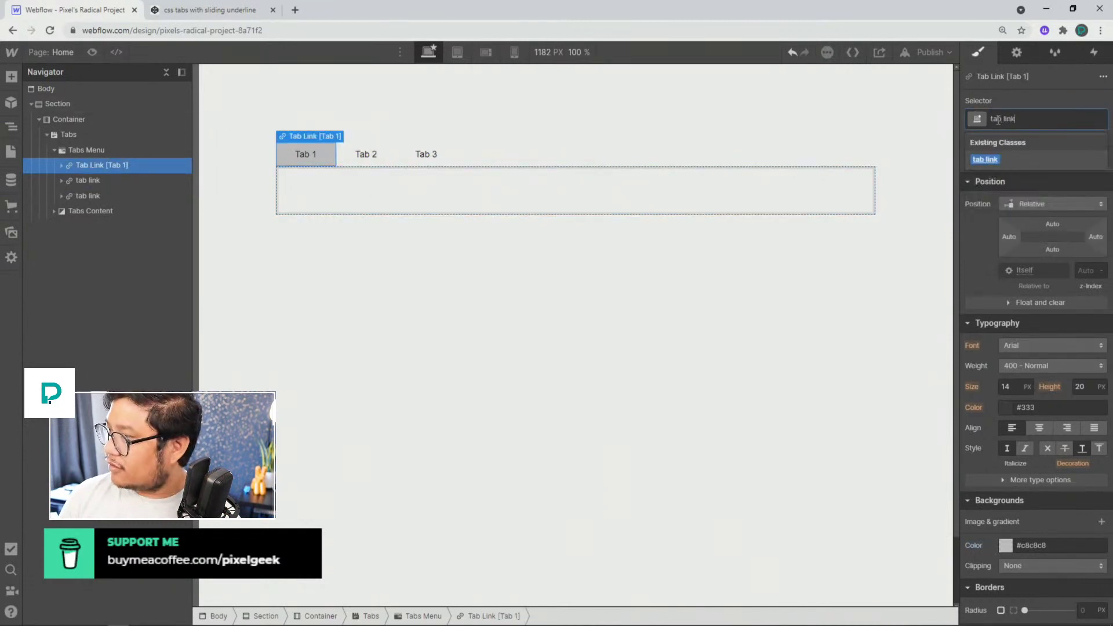
pyautogui.press('Return')
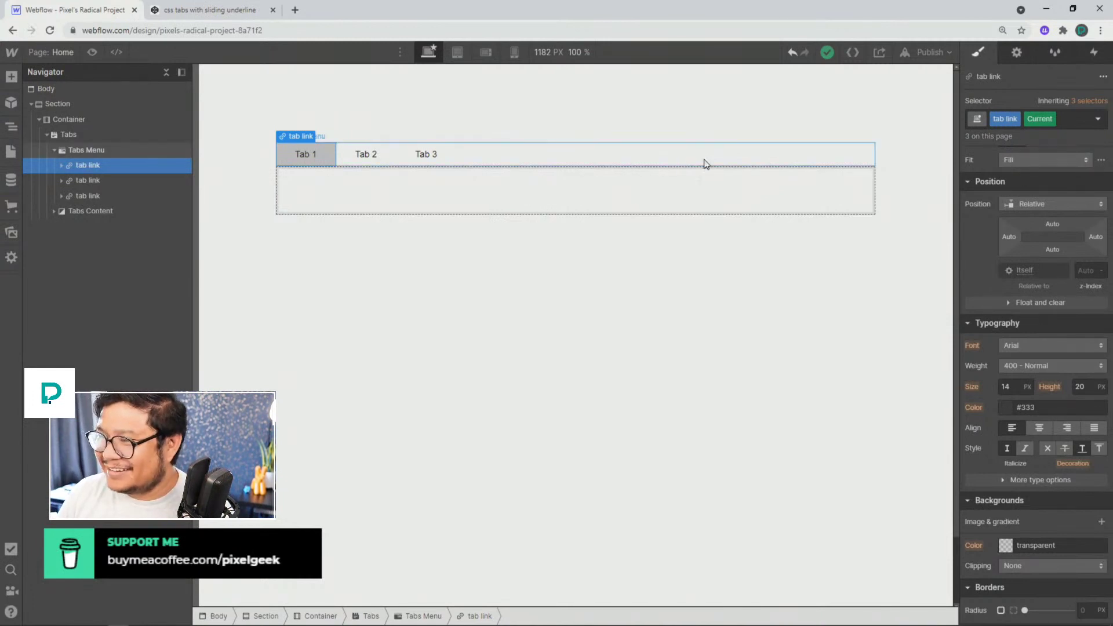
# Step: Style the Current state of the Tab 1 link with a transparent background and a 700 - Bold font weight
pyautogui.click(408, 166)
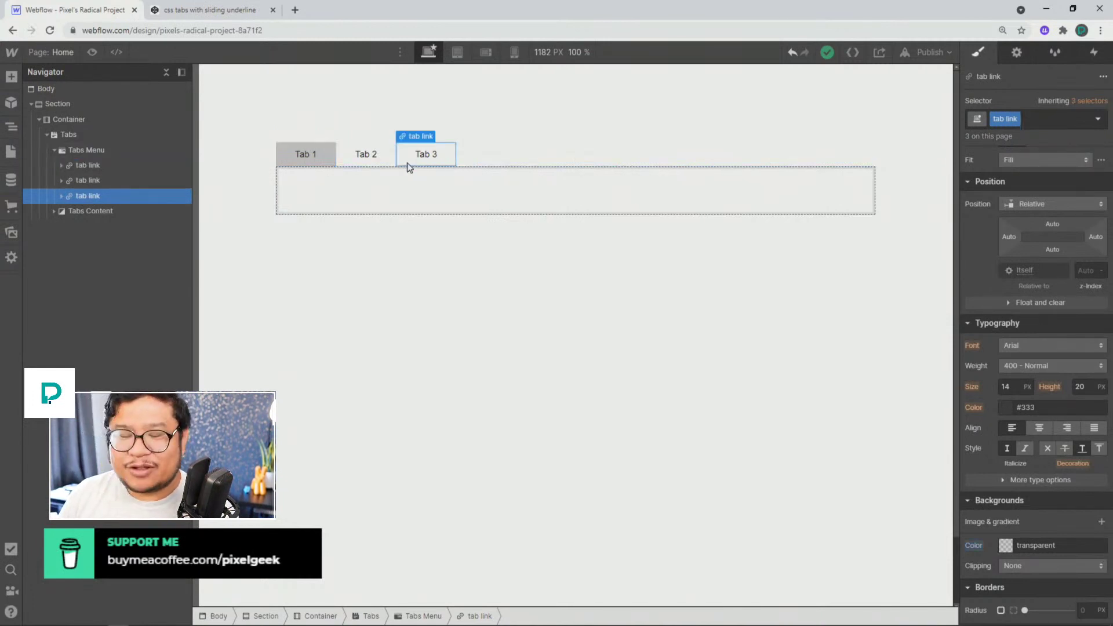
pyautogui.click(333, 164)
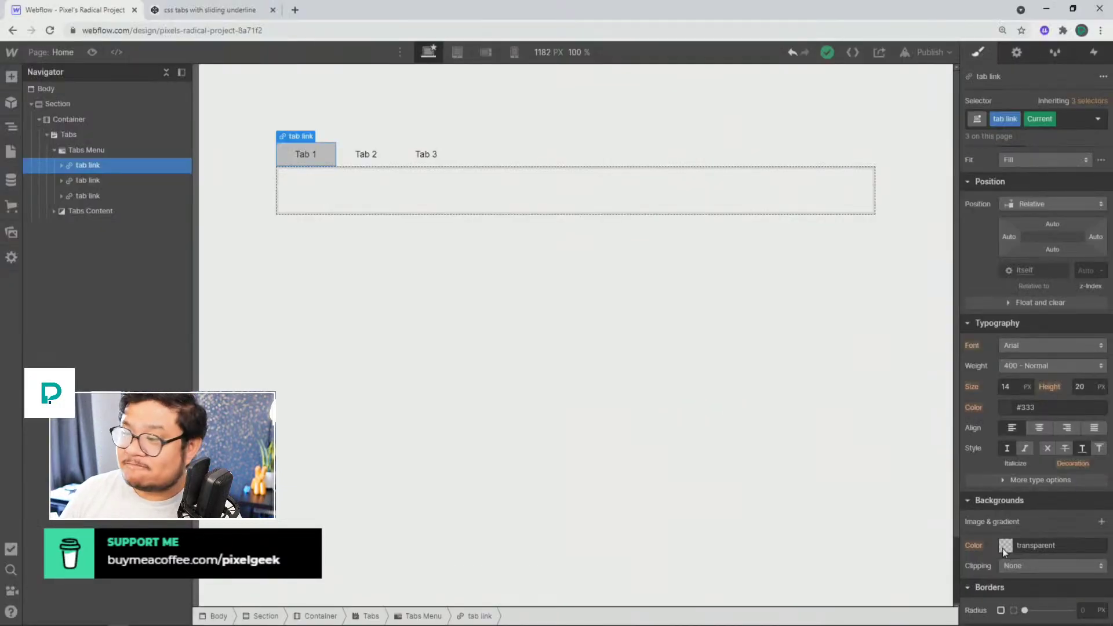
pyautogui.click(1002, 547)
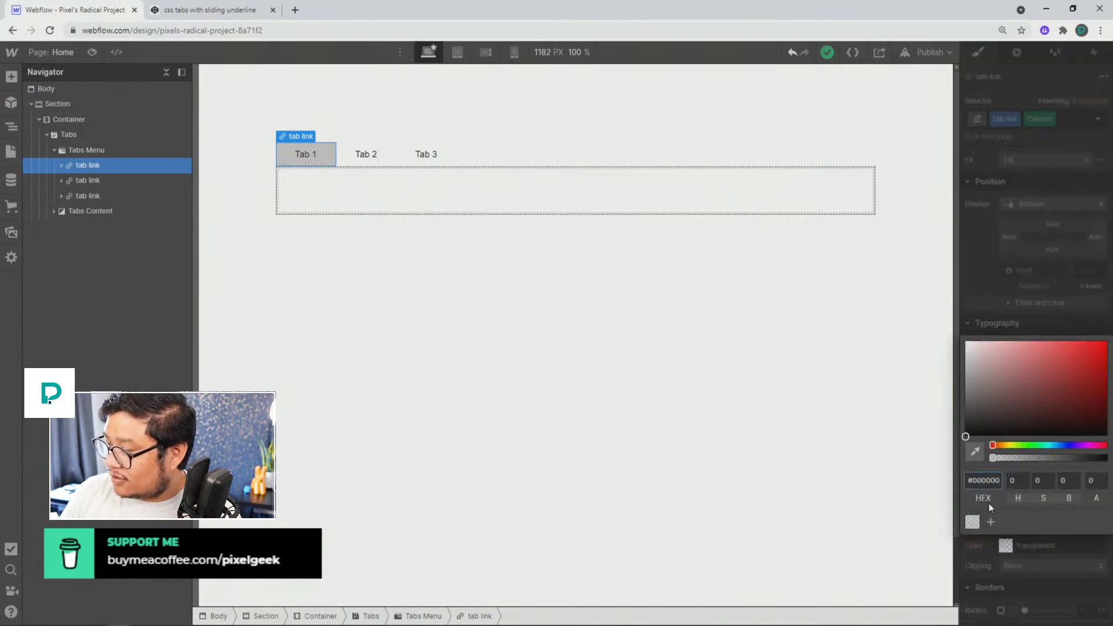
pyautogui.click(972, 522)
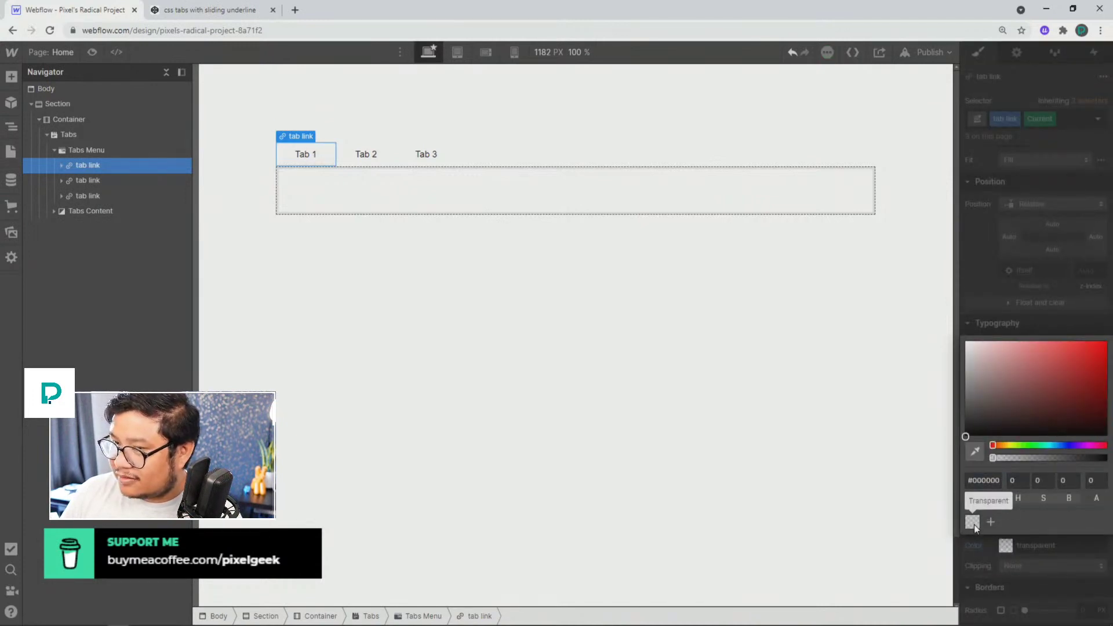
pyautogui.hotkey('ctrl', 'z')
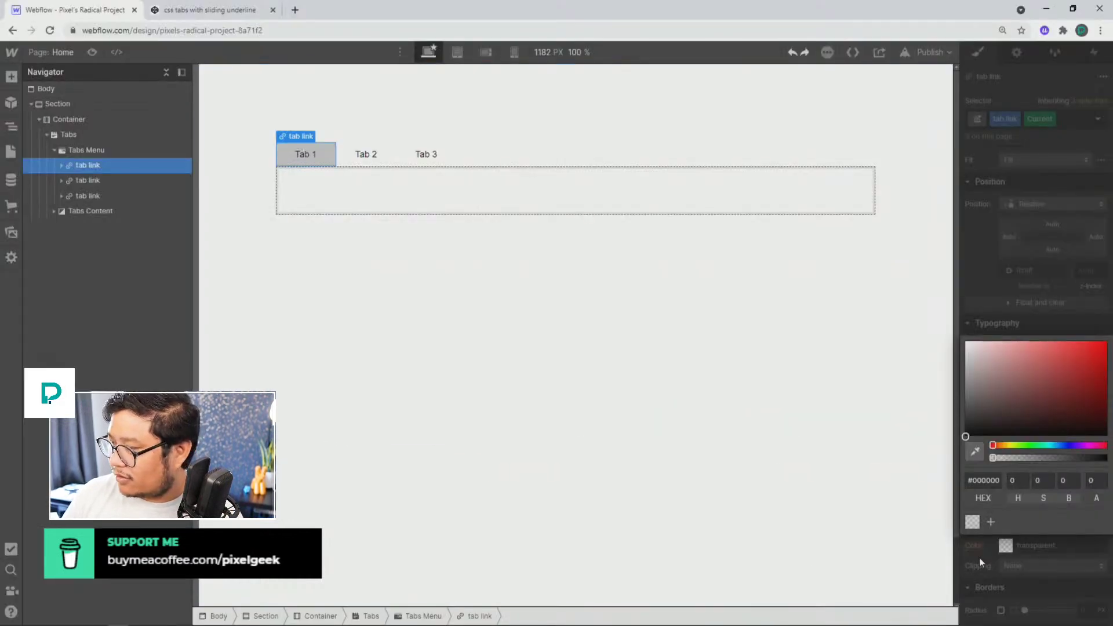
pyautogui.click(972, 522)
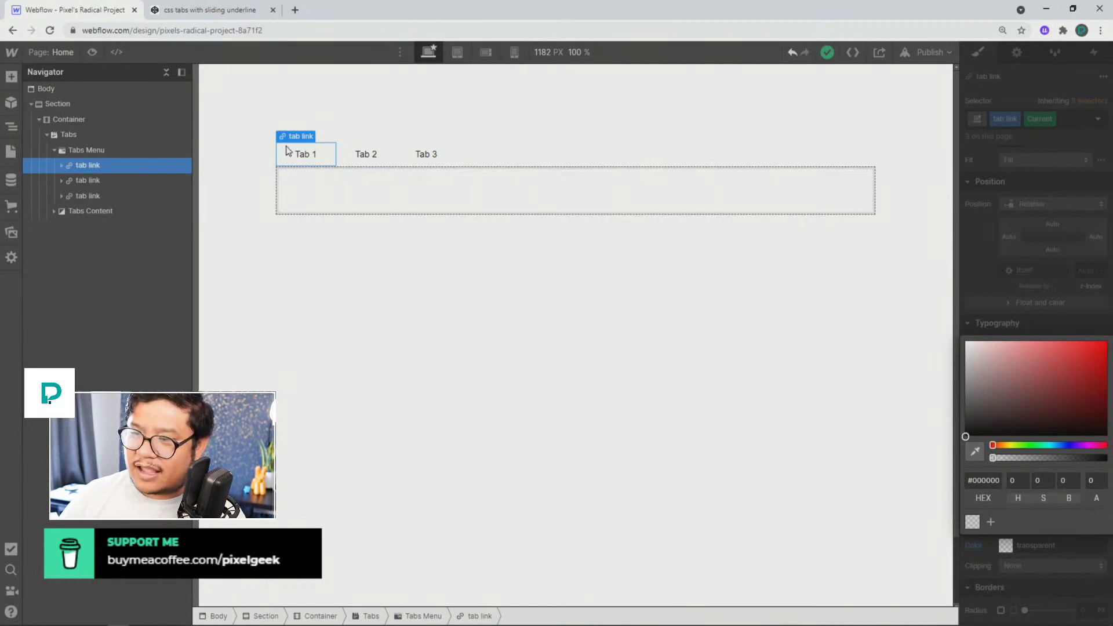
pyautogui.click(972, 277)
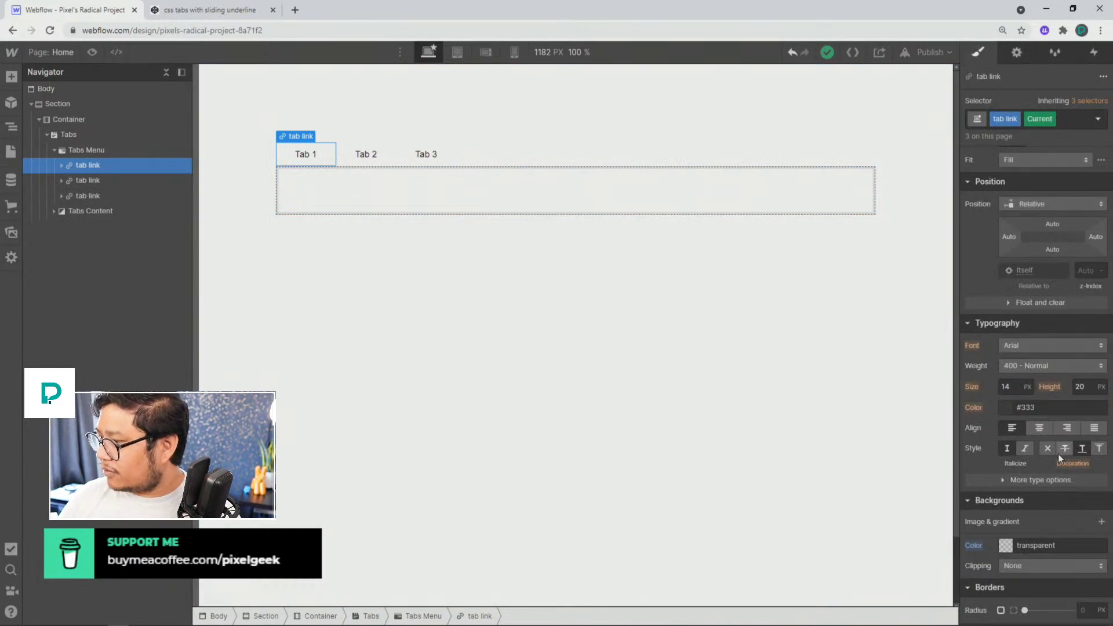
pyautogui.click(1016, 368)
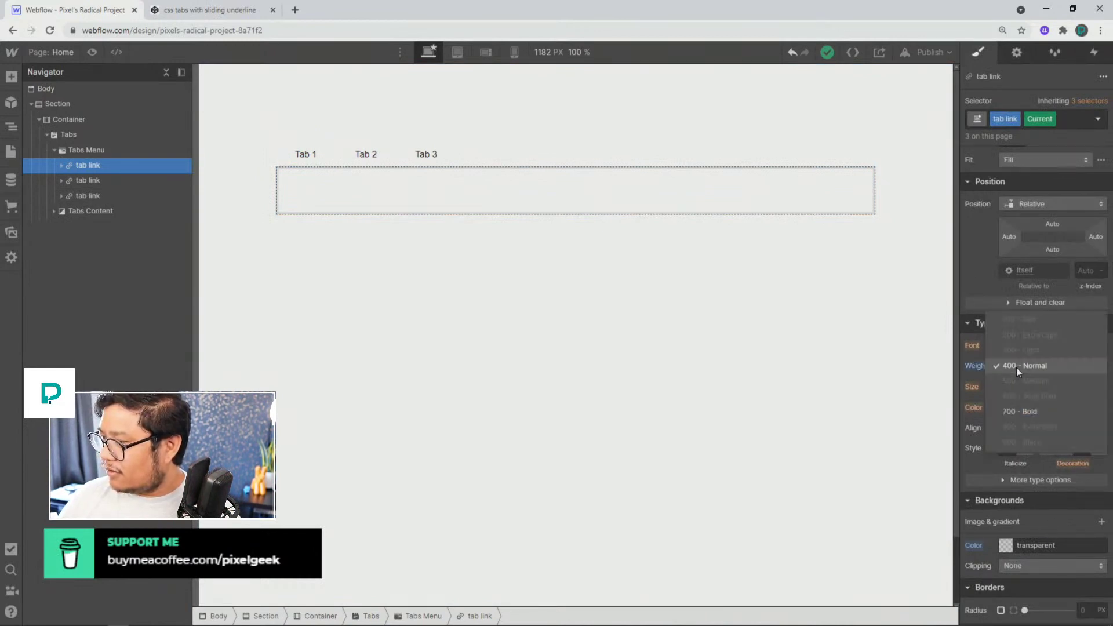
pyautogui.click(1018, 410)
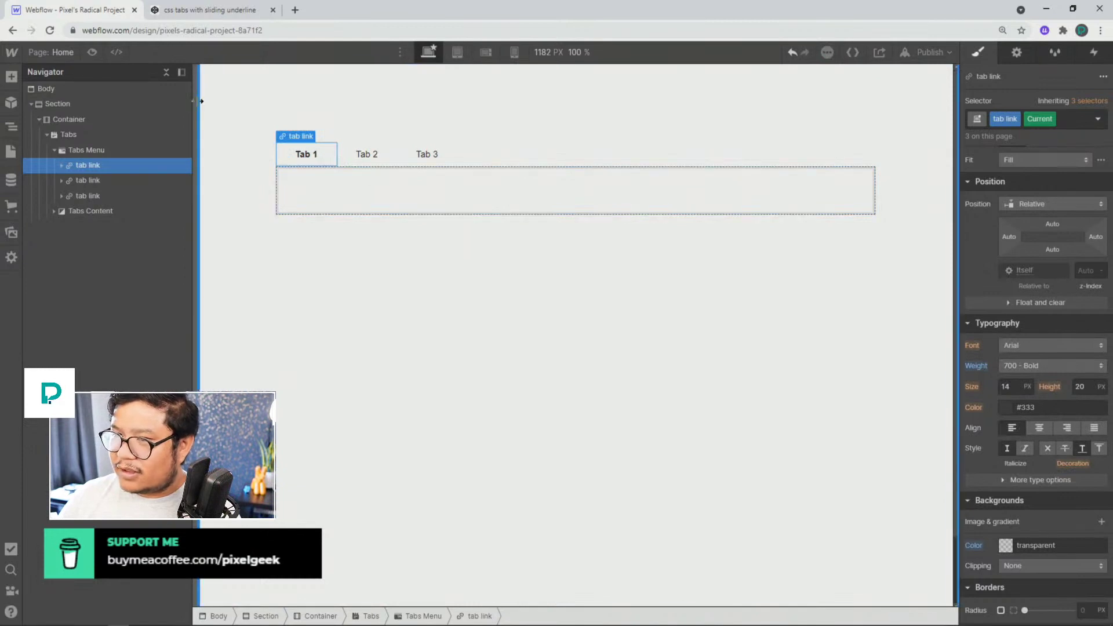
# Step: Preview the page, switch between Tab 1, Tab 2 and Tab 3 to check the current-tab styling, and return to the designer
pyautogui.click(91, 52)
pyautogui.click(336, 153)
pyautogui.click(394, 154)
pyautogui.click(346, 158)
pyautogui.click(304, 159)
pyautogui.click(341, 162)
pyautogui.click(399, 159)
pyautogui.click(342, 158)
pyautogui.click(296, 160)
pyautogui.click(341, 159)
pyautogui.click(289, 160)
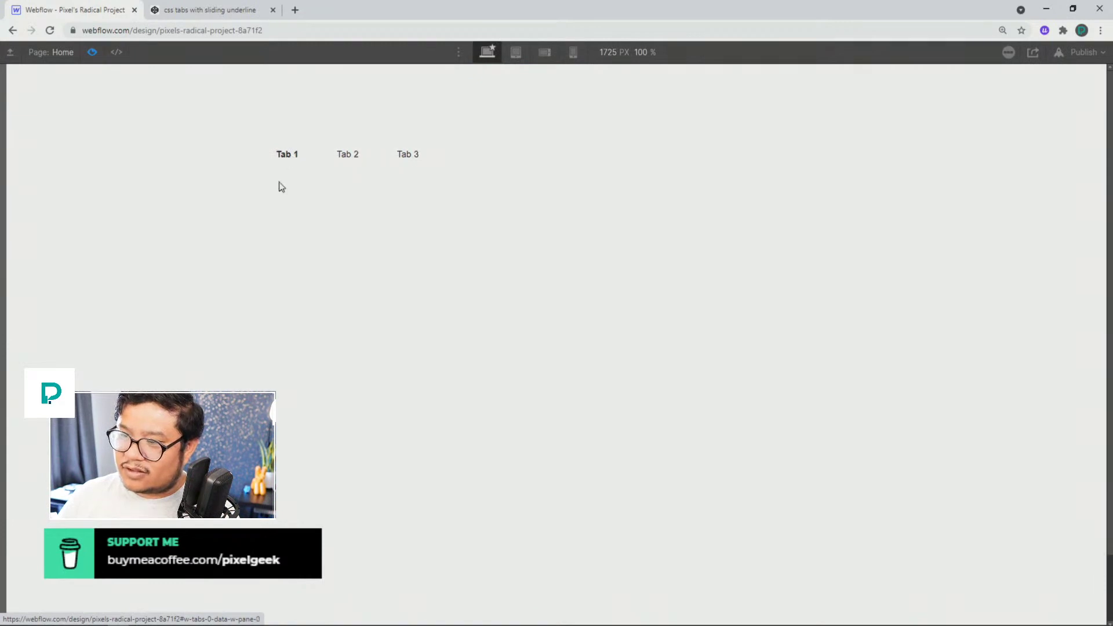
pyautogui.click(92, 53)
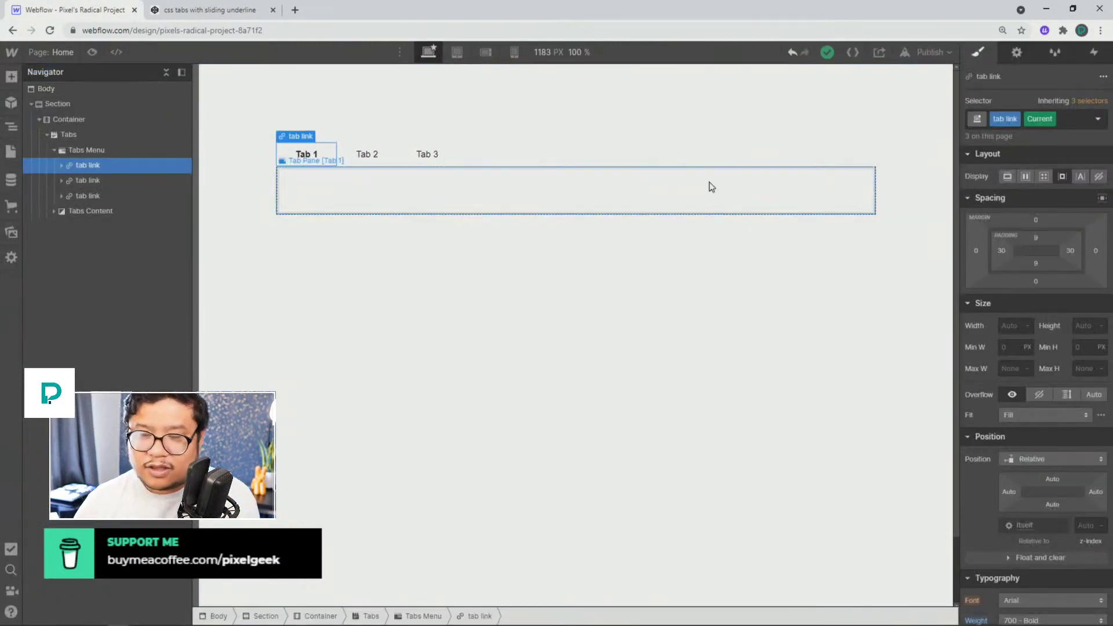
# Step: Add a rich text block inside the Tab 1 pane
pyautogui.click(378, 197)
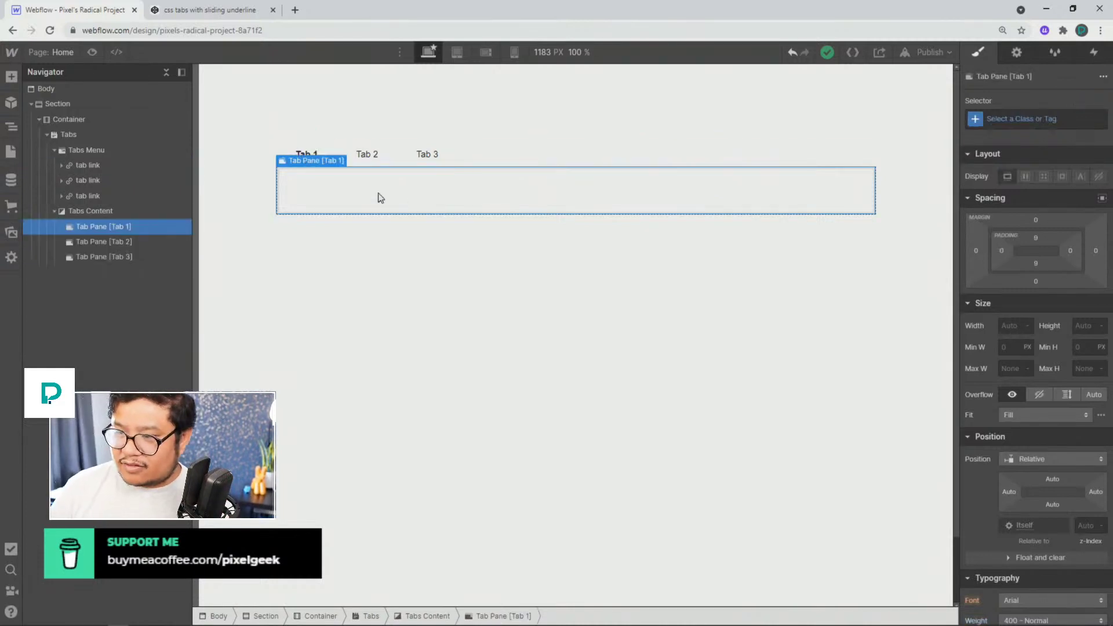
pyautogui.hotkey('ctrl', 'e')
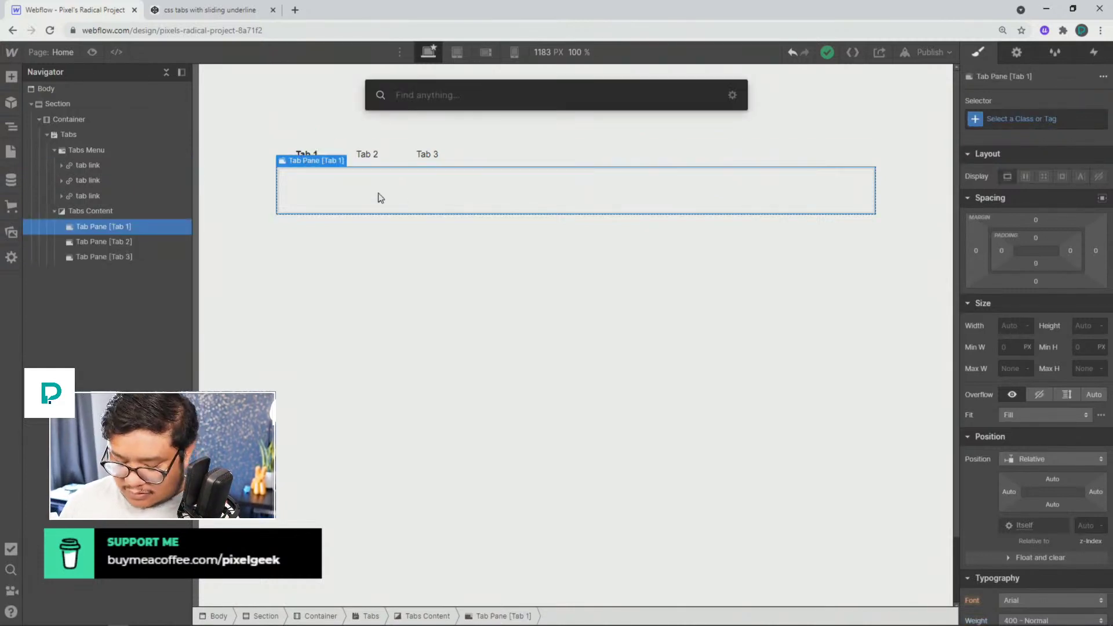
pyautogui.write('rich')
pyautogui.press('Return')
# Step: Change the heading of the rich text in the Tab 1 pane to "This is tab pane 1"
pyautogui.click(379, 192)
pyautogui.doubleClick(379, 191)
pyautogui.write('This is ')
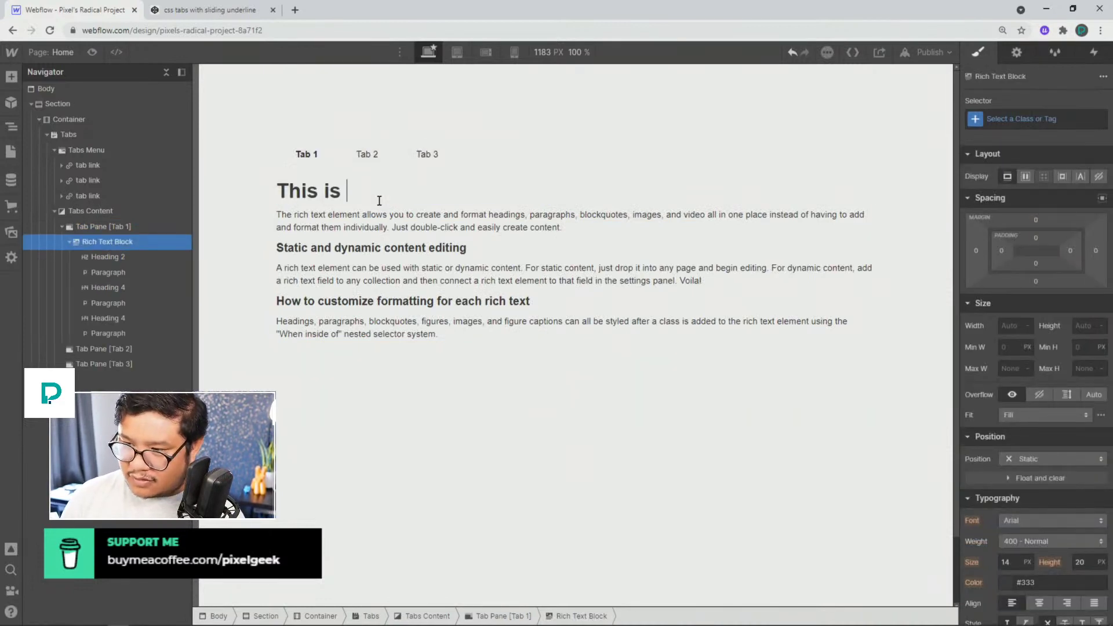
pyautogui.write('tab pane 1')
pyautogui.press('Escape')
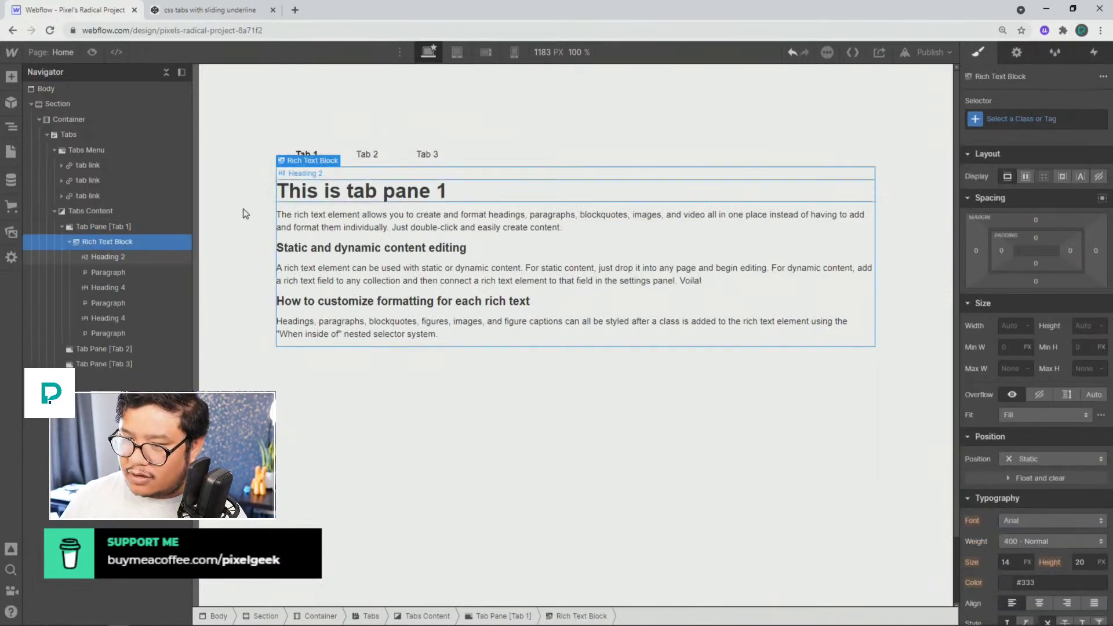
# Step: Copy the Tab 1 rich text block into the Tab 2 and Tab 3 panes and change Tab 3's heading to "This is tab pane 3"
pyautogui.click(130, 346)
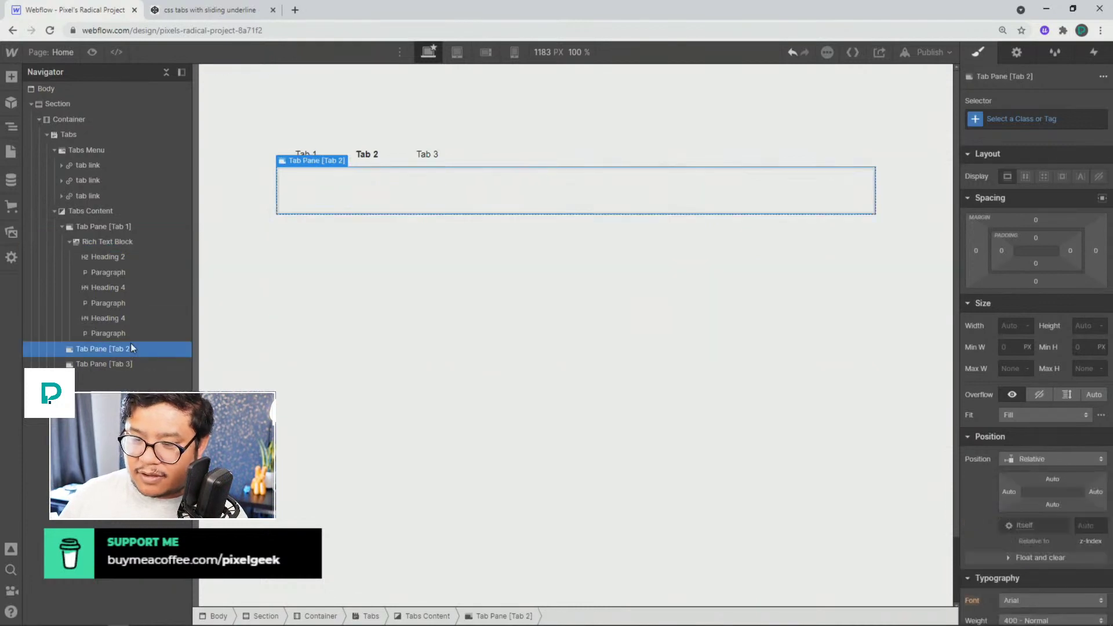
pyautogui.click(118, 362)
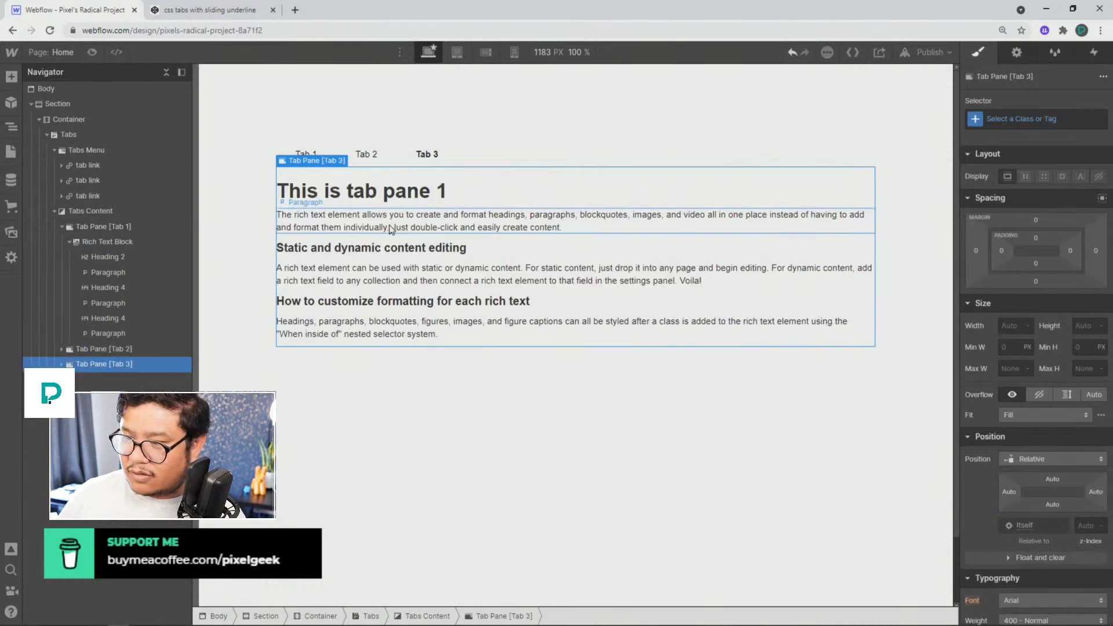
pyautogui.doubleClick(433, 192)
pyautogui.click(461, 196)
pyautogui.press('BackSpace')
pyautogui.write('3')
pyautogui.press('Escape')
# Step: Change the heading in the Tab 2 pane to "This is tab pane 2"
pyautogui.click(136, 346)
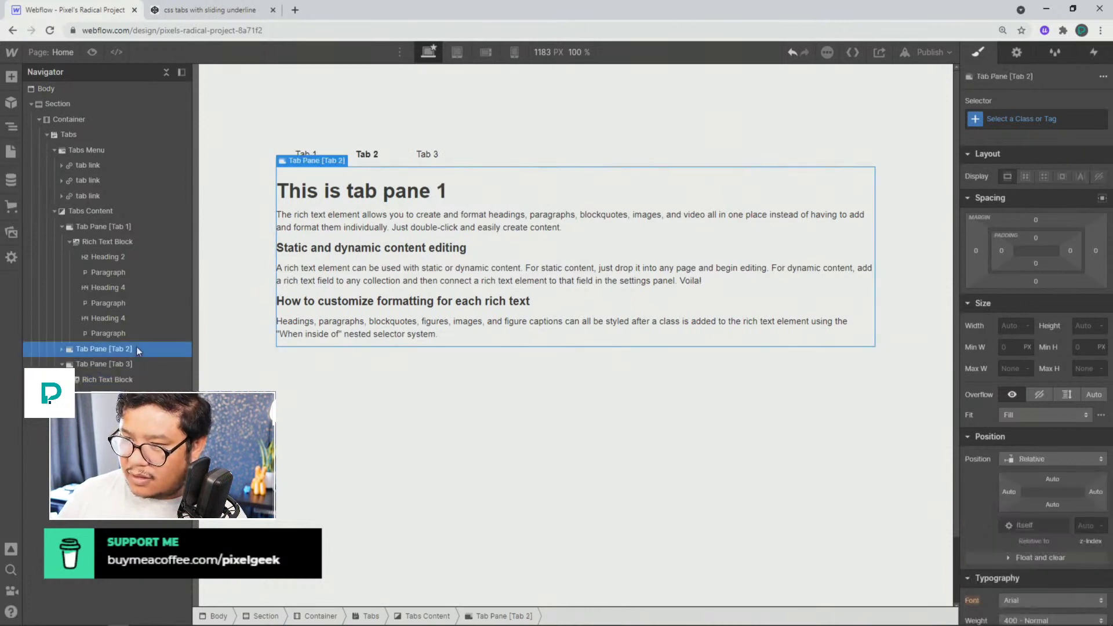
pyautogui.doubleClick(457, 192)
pyautogui.press('BackSpace')
pyautogui.write('2')
pyautogui.press('Escape')
# Step: Preview the page, switch between the three tabs to check their pane content, and return to the designer
pyautogui.click(93, 52)
pyautogui.click(290, 154)
pyautogui.click(350, 160)
pyautogui.click(401, 166)
pyautogui.click(292, 162)
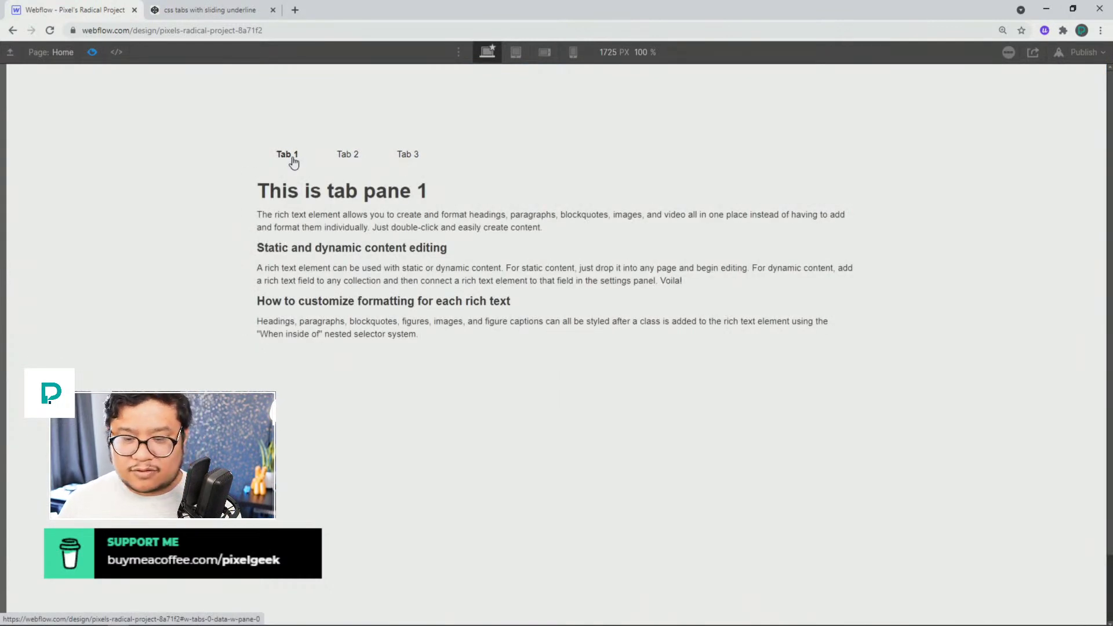
pyautogui.click(91, 52)
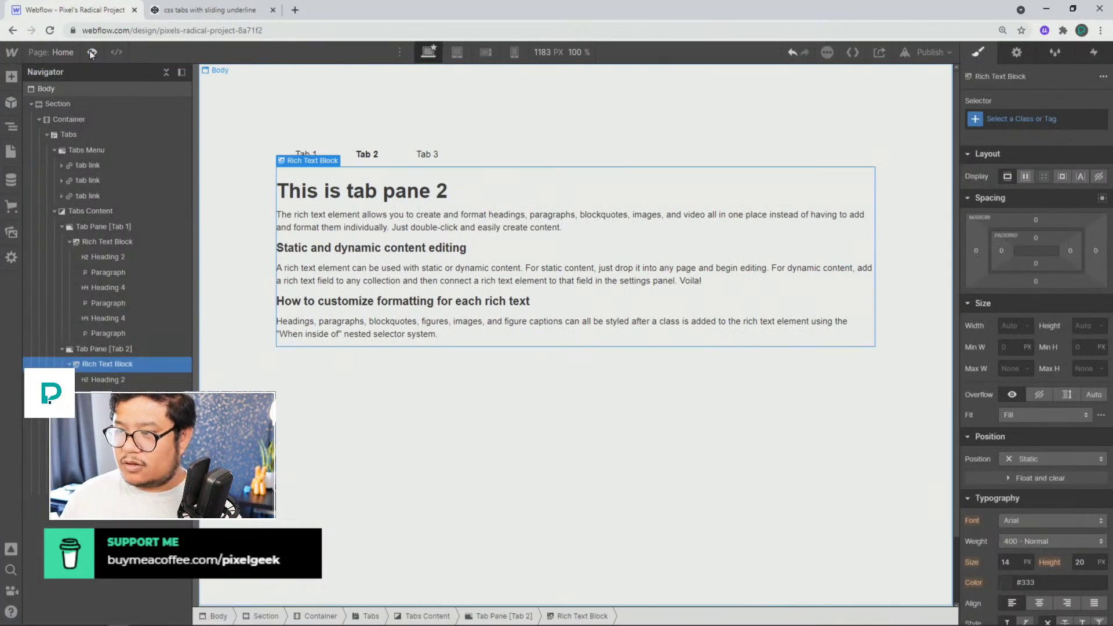
# Step: Set Tab 1 as the active tab in the tabs settings and select its tab link
pyautogui.click(367, 154)
pyautogui.click(1014, 55)
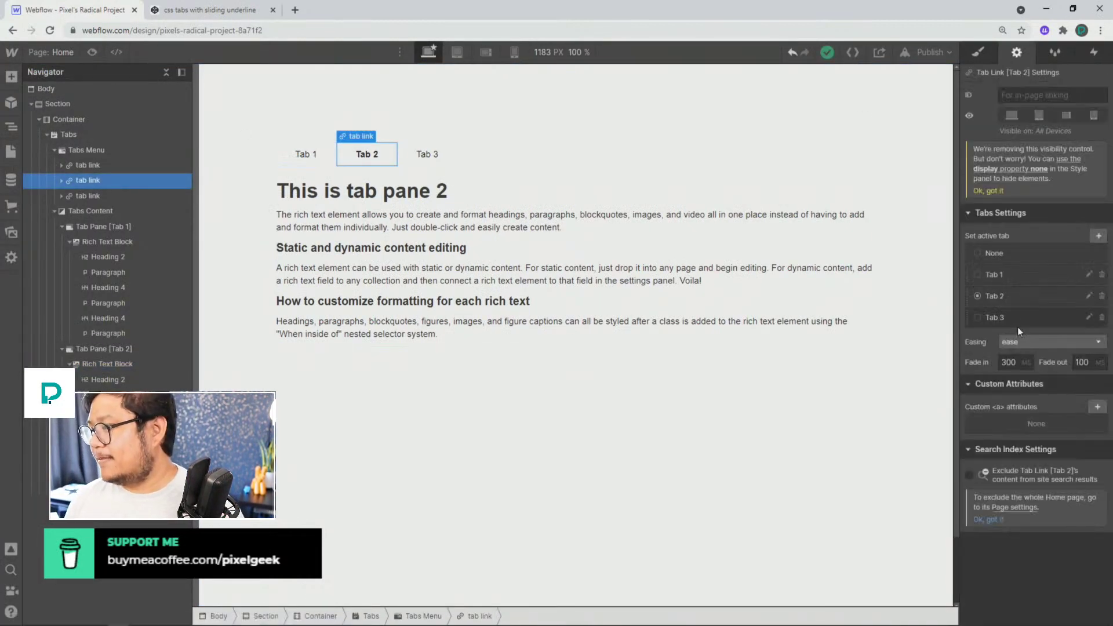
pyautogui.click(996, 276)
pyautogui.click(330, 163)
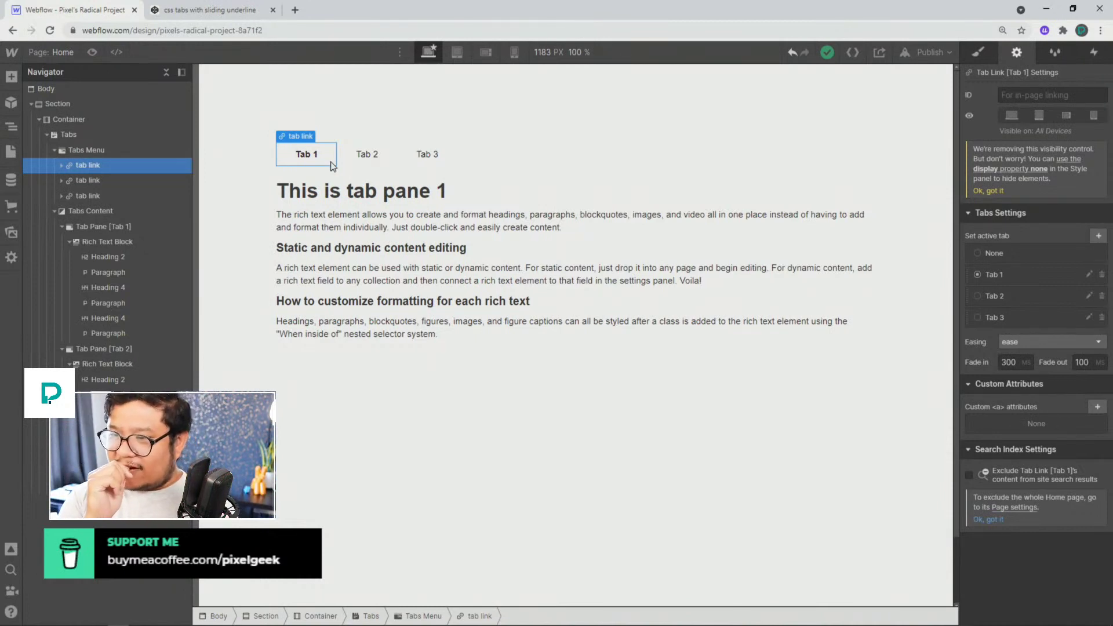
# Step: Switch to the CodePen example, examine its JS and CSS code, and return to Webflow
pyautogui.click(211, 12)
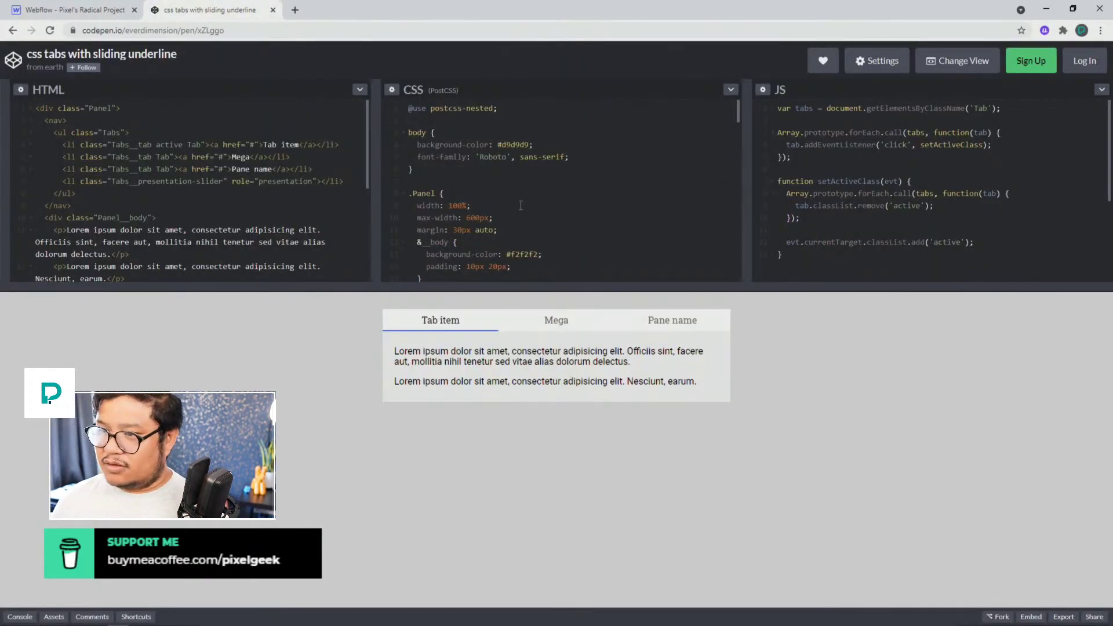
pyautogui.moveTo(822, 172); pyautogui.dragTo(820, 70)
pyautogui.click(817, 181)
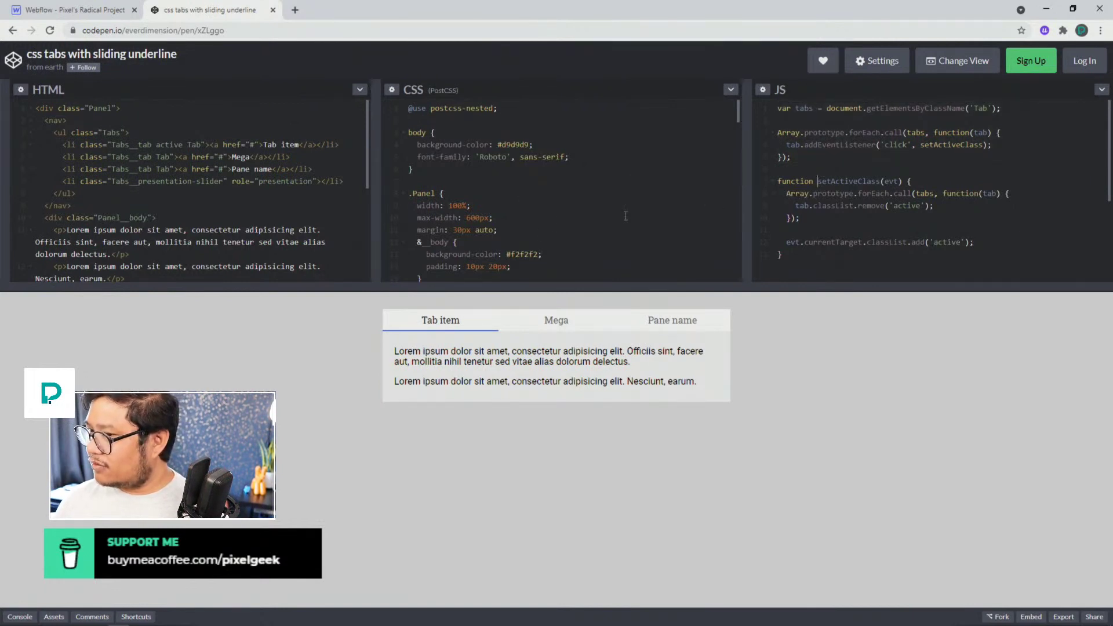
pyautogui.scroll(-2, 540, 222)
pyautogui.scroll(2, 540, 223)
pyautogui.click(87, 10)
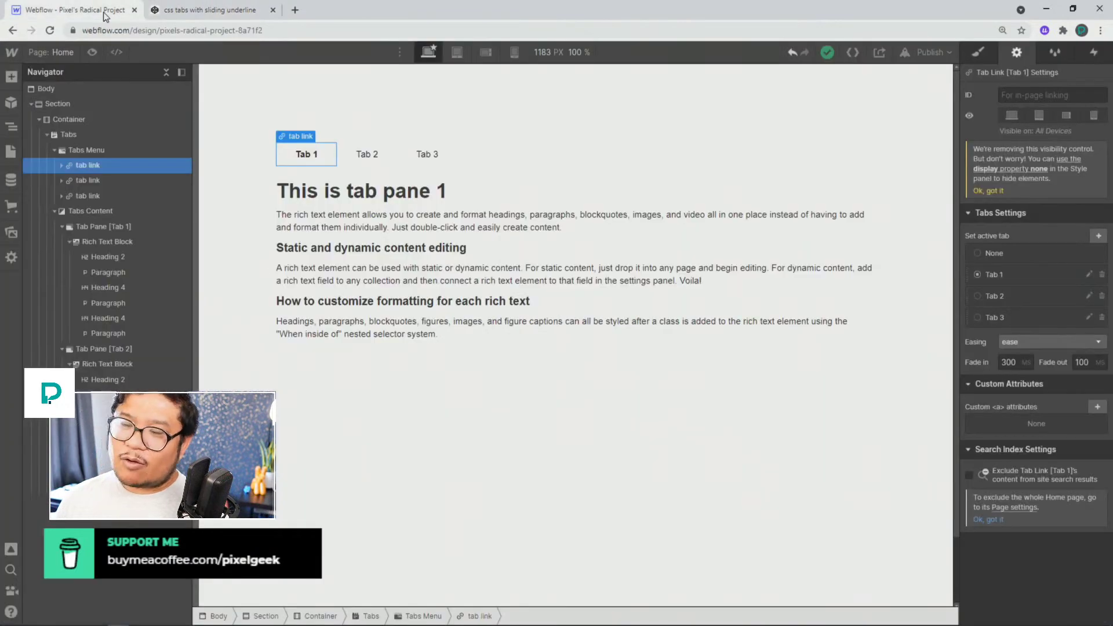
# Step: Switch between the Tab item, Mega and Pane name tabs in the CodePen example to study the underline, and return to Webflow
pyautogui.click(171, 12)
pyautogui.click(553, 325)
pyautogui.click(653, 326)
pyautogui.click(557, 323)
pyautogui.click(447, 324)
pyautogui.click(96, 12)
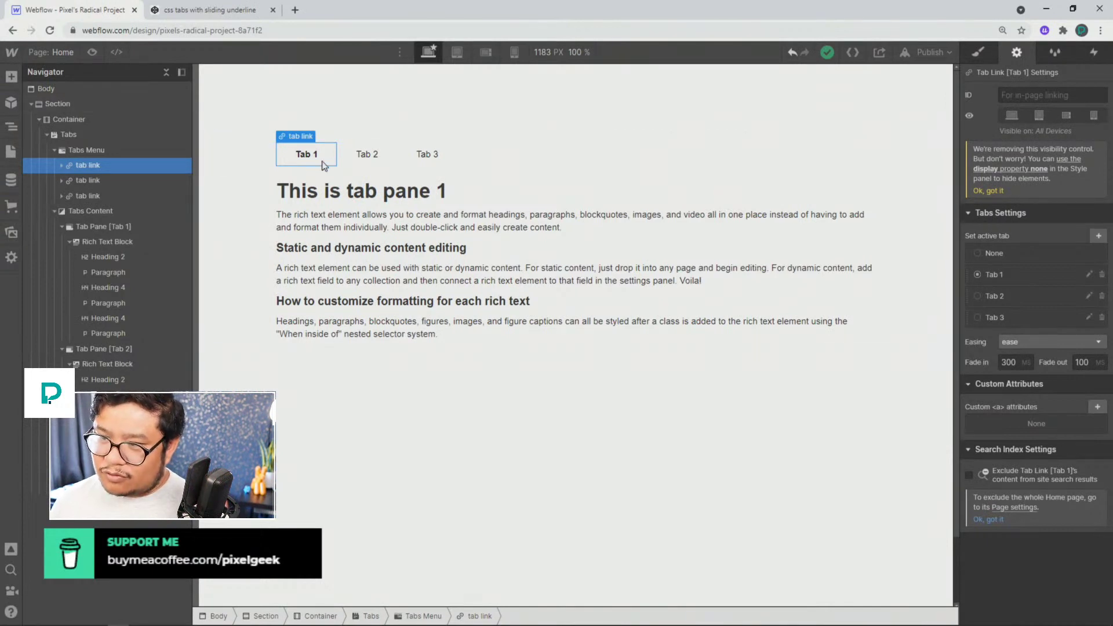
# Step: Try to place a div block between the Tabs Menu and the Tabs Content
pyautogui.click(96, 151)
pyautogui.press('a')
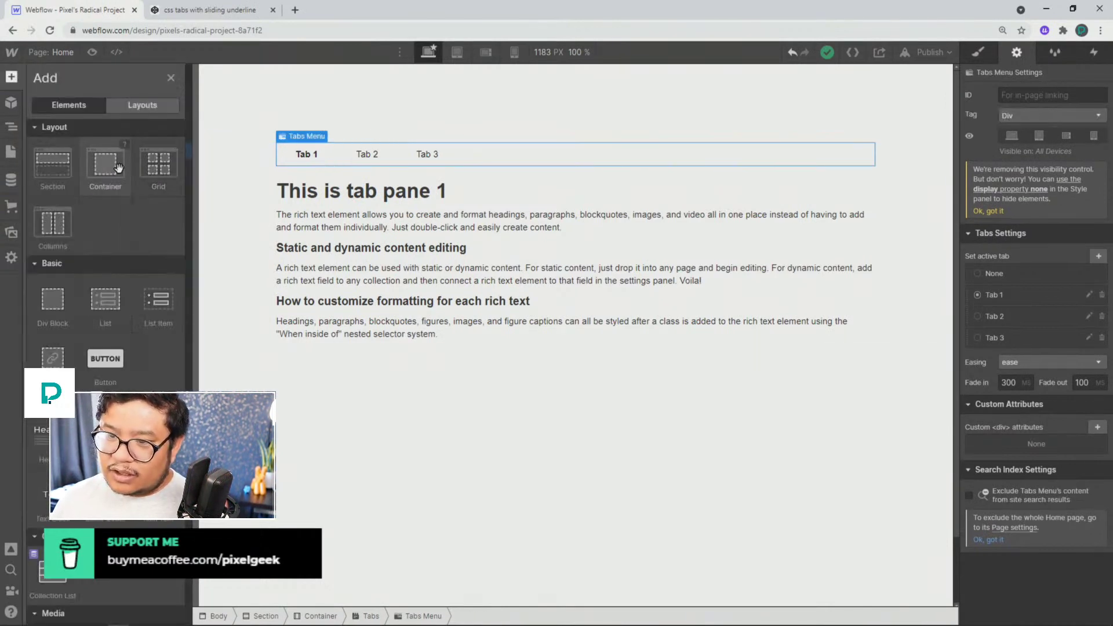
pyautogui.moveTo(69, 308); pyautogui.dragTo(103, 210)
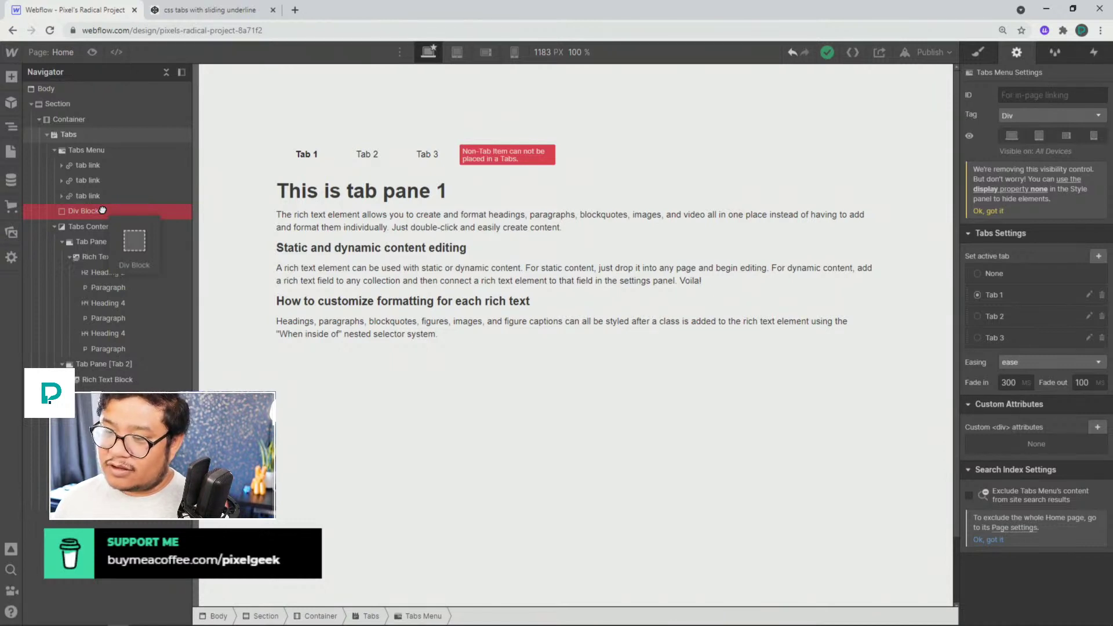
pyautogui.moveTo(102, 211)
pyautogui.mouseDown()
pyautogui.moveTo(104, 124)
pyautogui.moveTo(102, 225)
pyautogui.mouseUp()
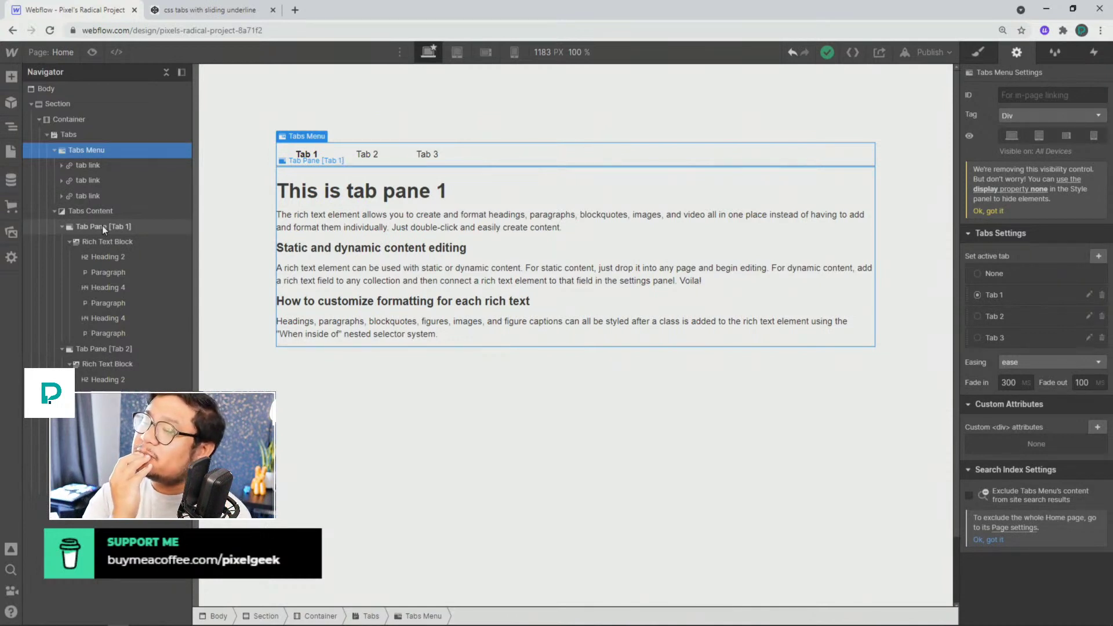
# Step: Add a div block to the Container and nest the Tabs element inside it
pyautogui.click(82, 135)
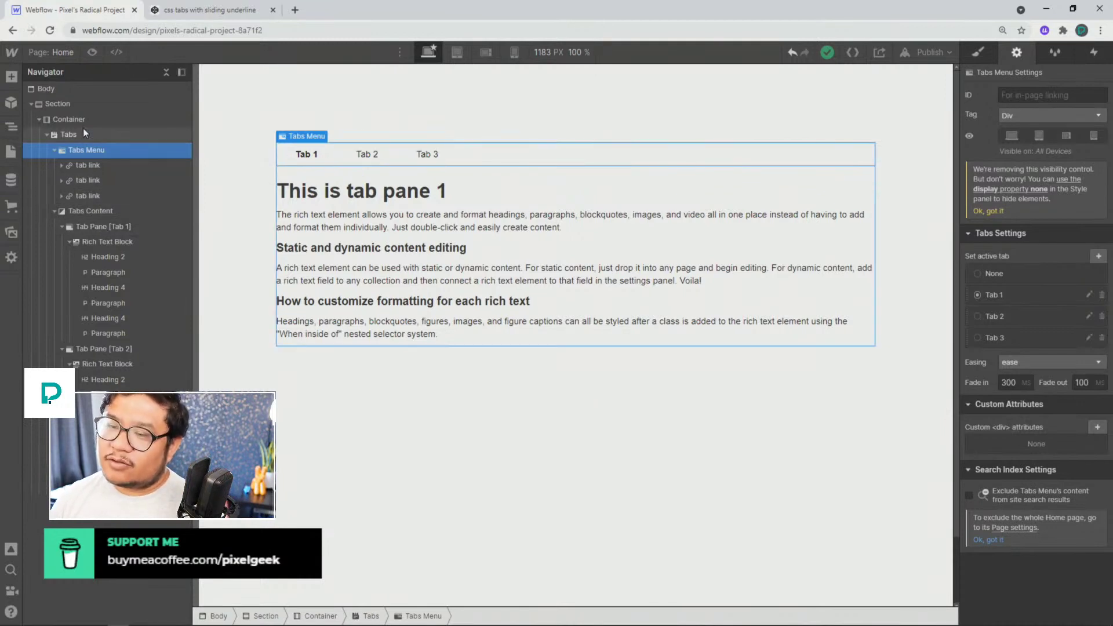
pyautogui.click(82, 120)
pyautogui.hotkey('ctrl', 'e')
pyautogui.write('div')
pyautogui.press('Return')
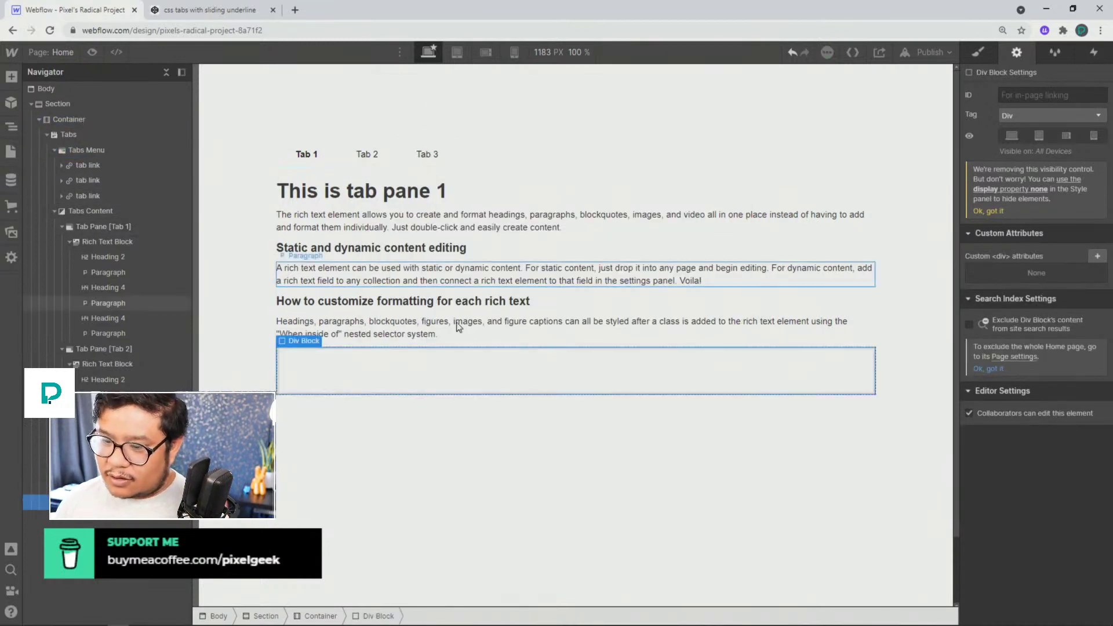
pyautogui.moveTo(35, 502); pyautogui.dragTo(68, 135)
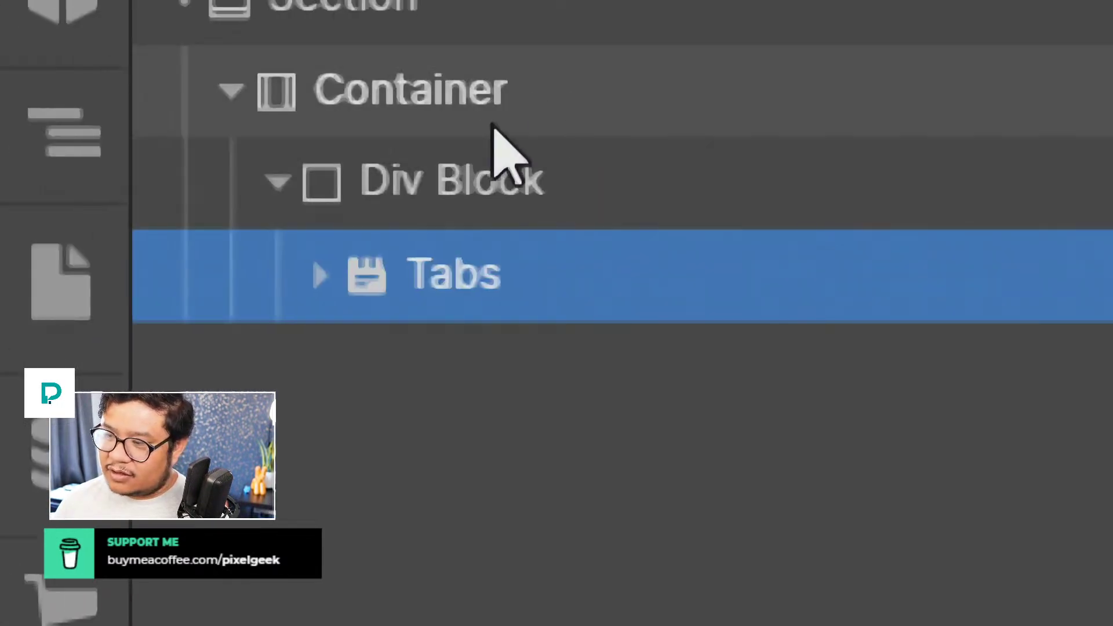
# Step: Give the div block around the Tabs the class "tabs wrapper" and set its position to Relative
pyautogui.click(471, 175)
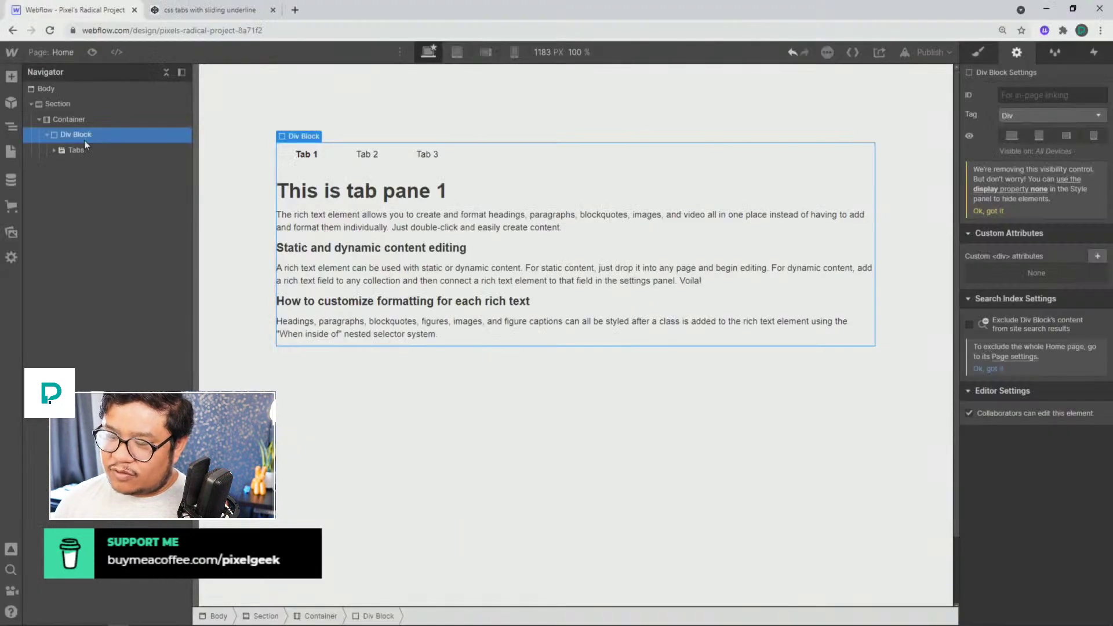
pyautogui.click(979, 52)
pyautogui.click(995, 119)
pyautogui.write('tabs wrapper')
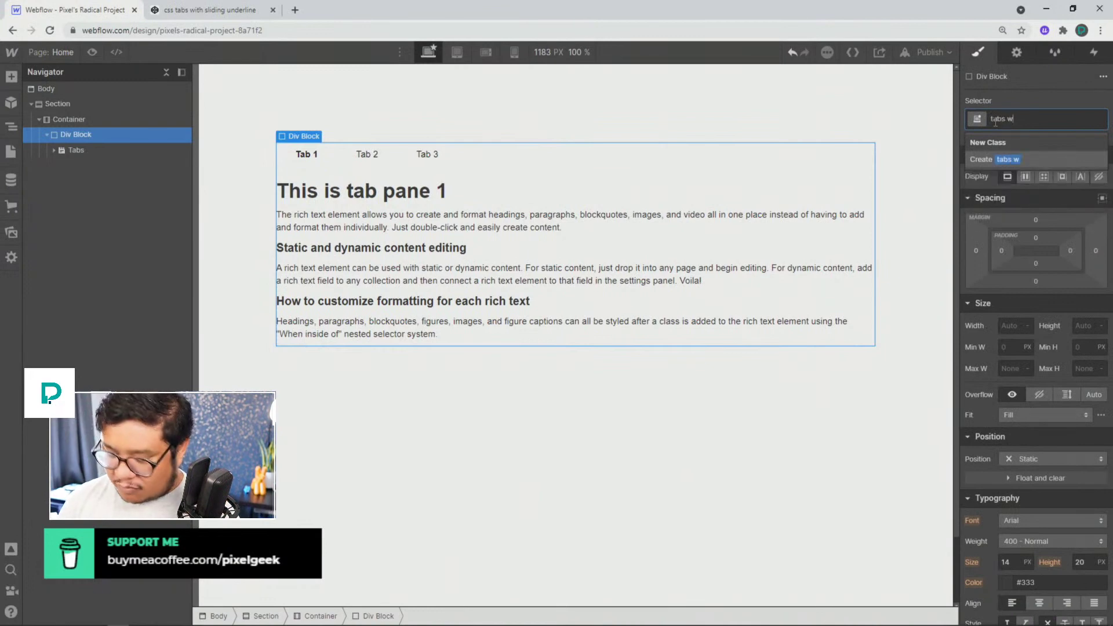
pyautogui.press('Return')
pyautogui.click(1043, 457)
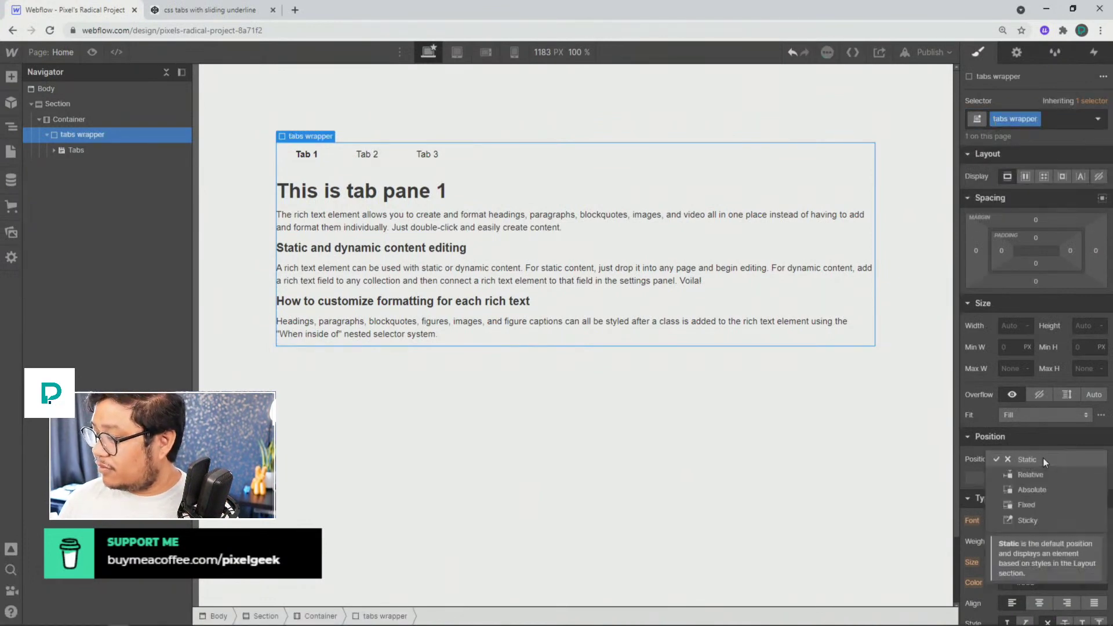
pyautogui.click(1035, 475)
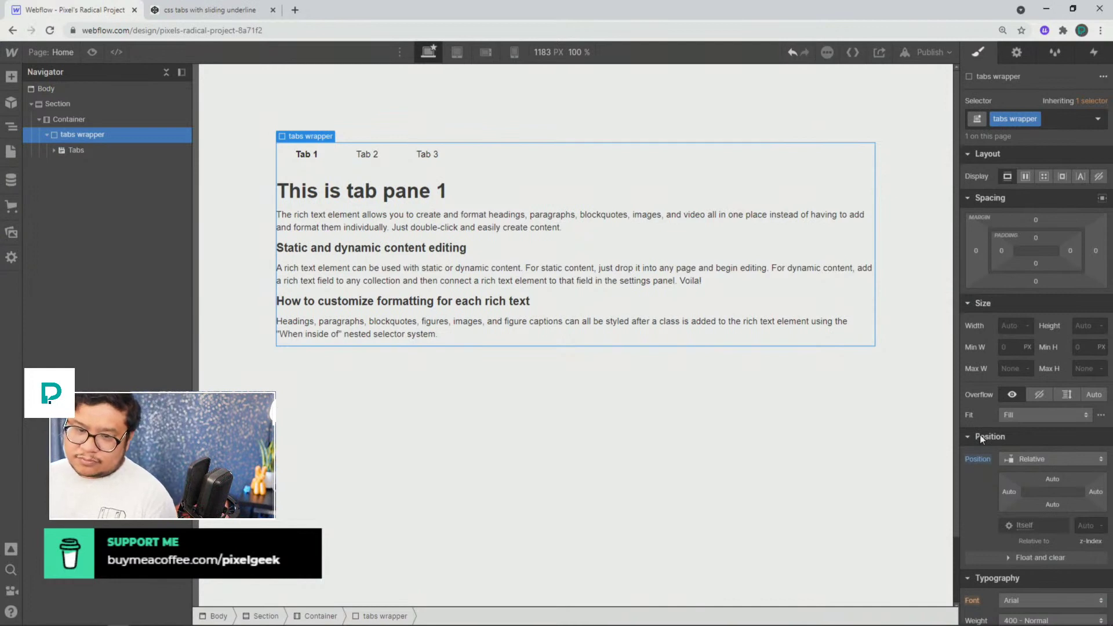
# Step: Add a div block inside the tabs wrapper and place it above the Tabs element
pyautogui.click(439, 170)
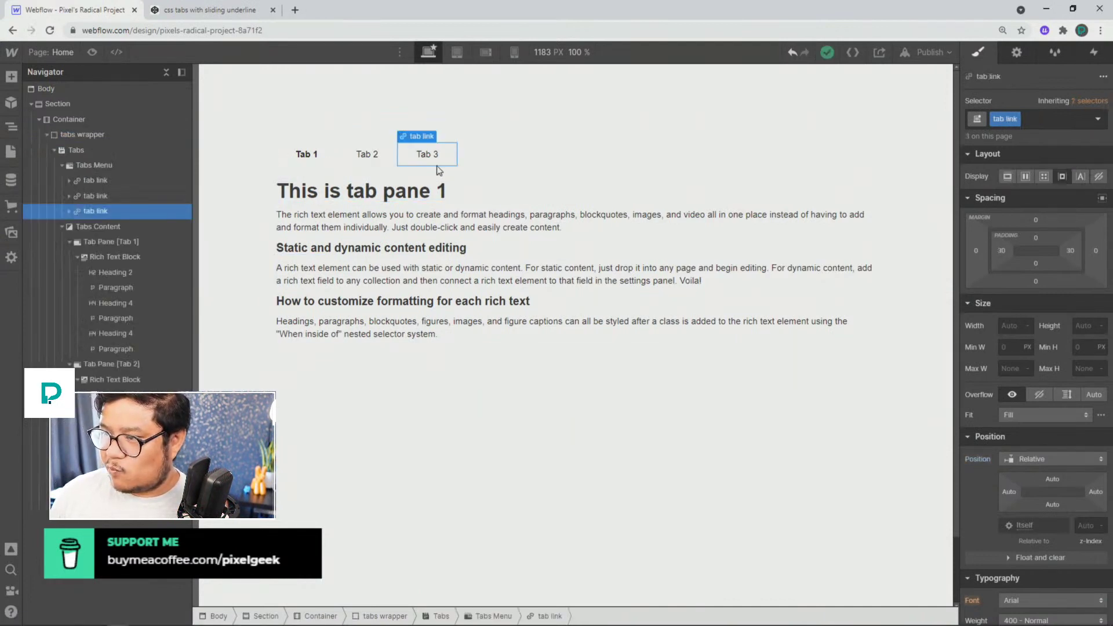
pyautogui.click(332, 169)
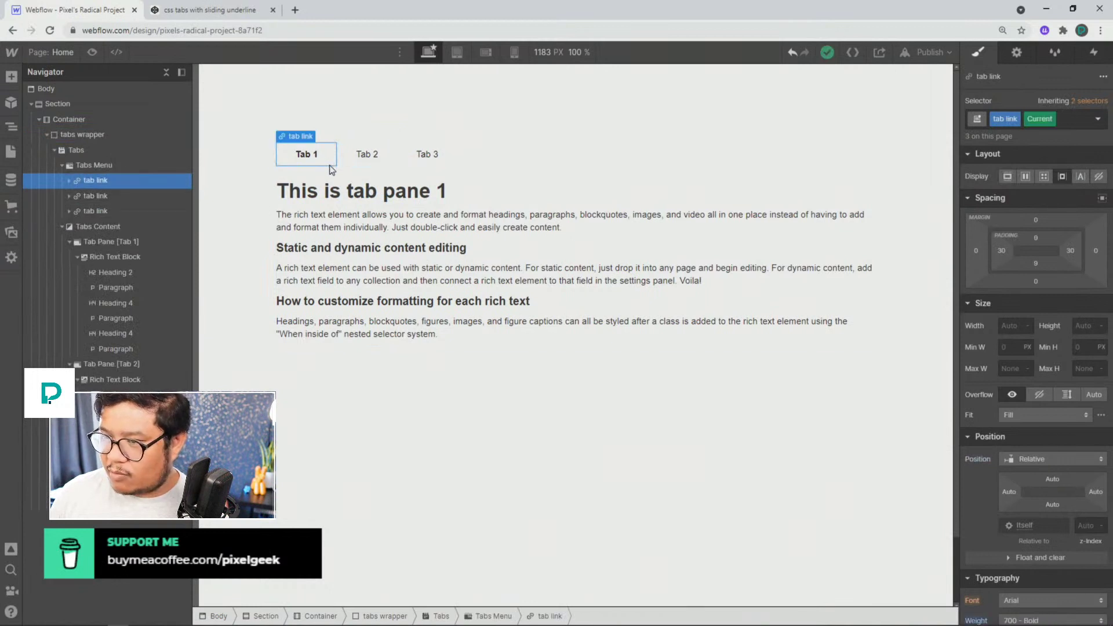
pyautogui.click(109, 138)
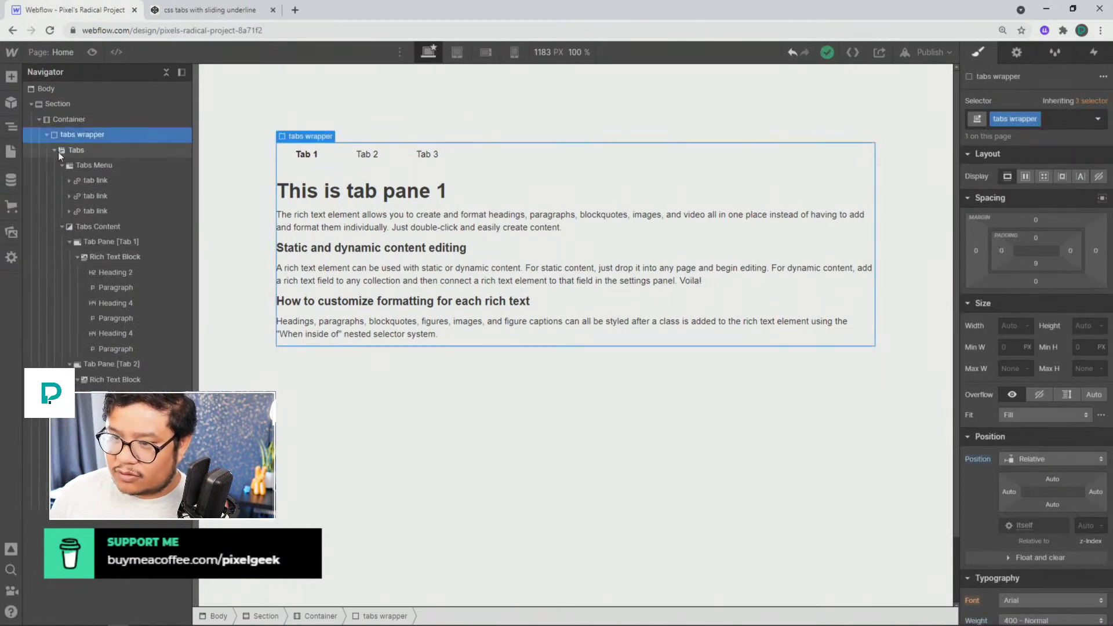
pyautogui.click(55, 151)
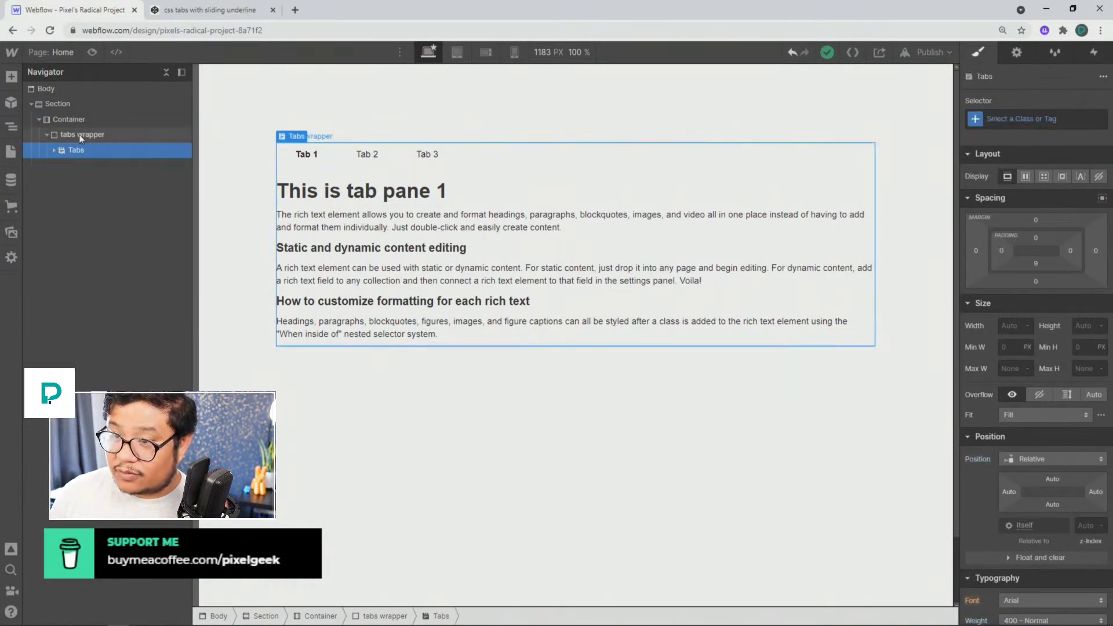
pyautogui.click(54, 151)
pyautogui.hotkey('ctrl', 'e')
pyautogui.write('di')
pyautogui.press('Return')
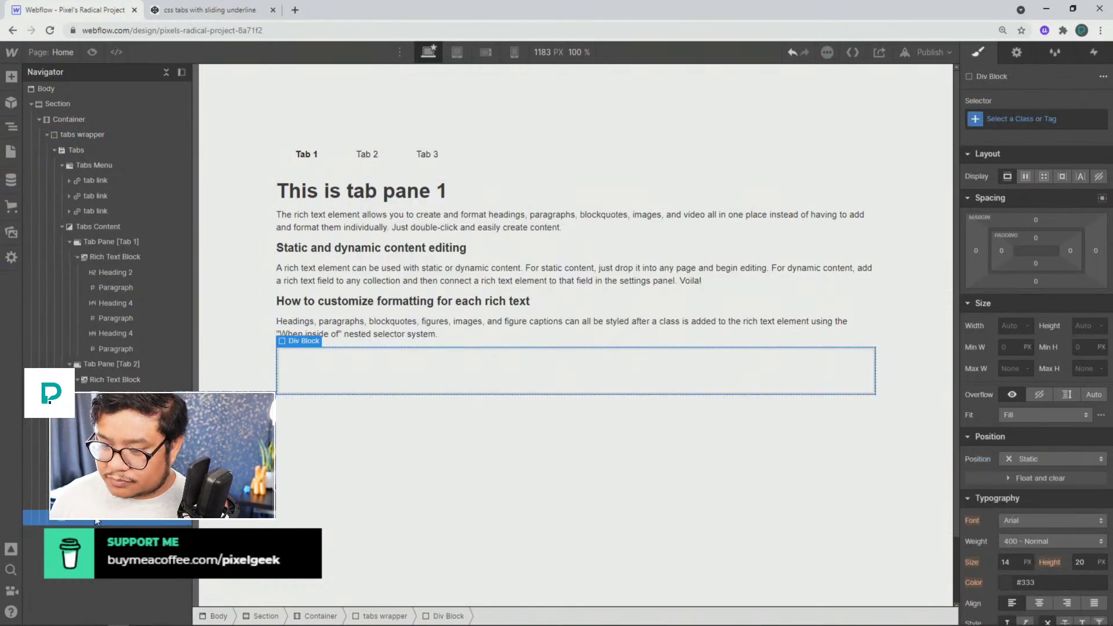
pyautogui.moveTo(80, 520); pyautogui.dragTo(97, 139)
# Step: Give the div block above the Tabs the new class "tab line wrapper"
pyautogui.click(1012, 120)
pyautogui.write('tab')
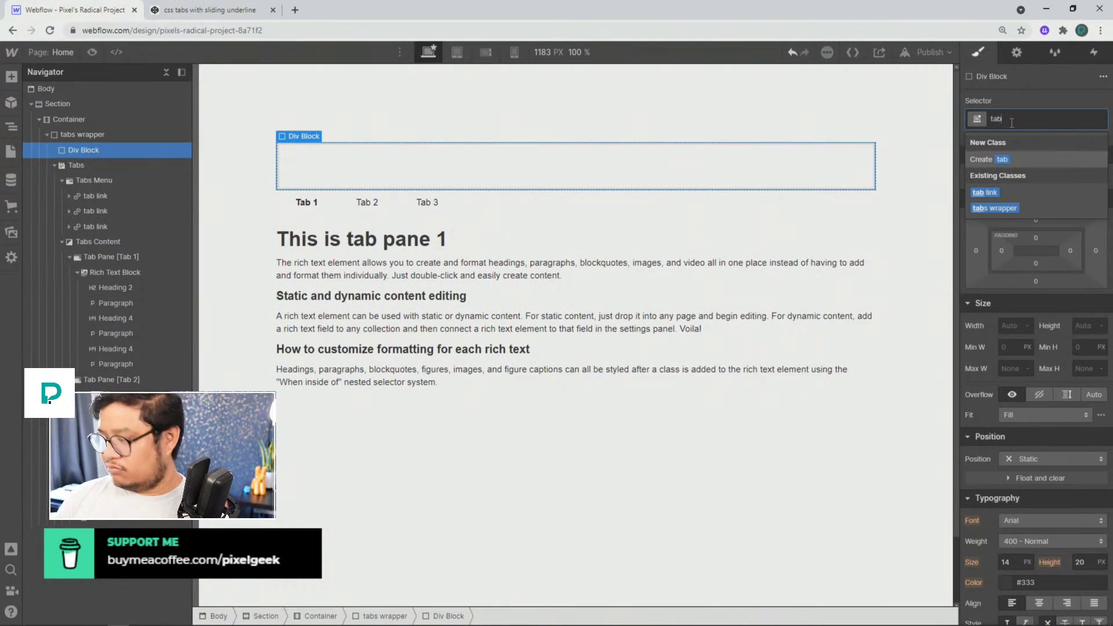
pyautogui.write(' line wrapper')
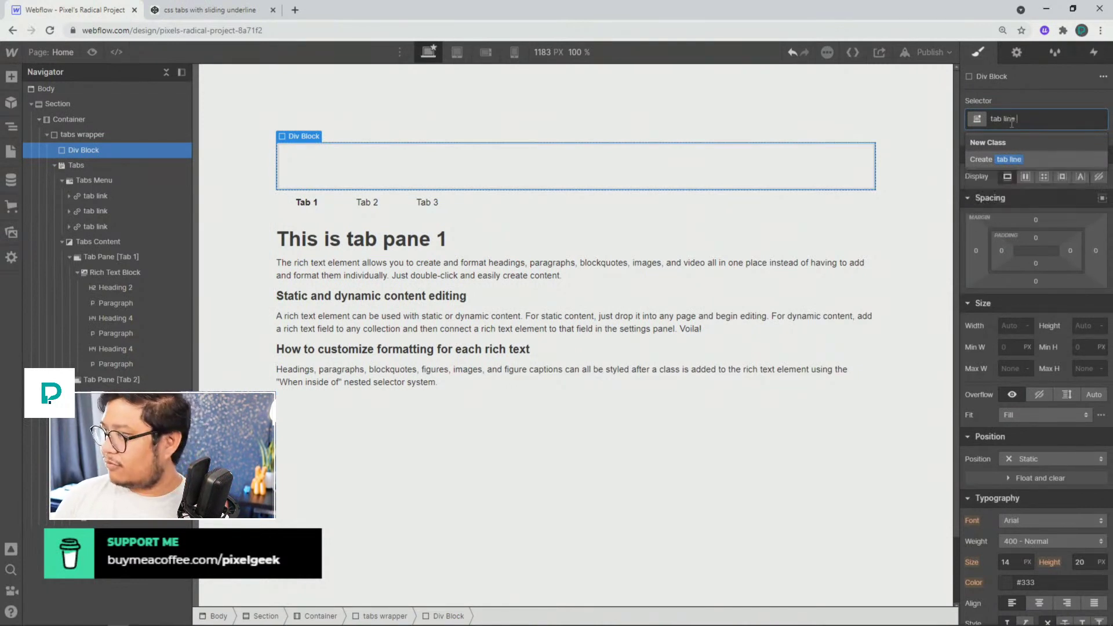
pyautogui.press('Return')
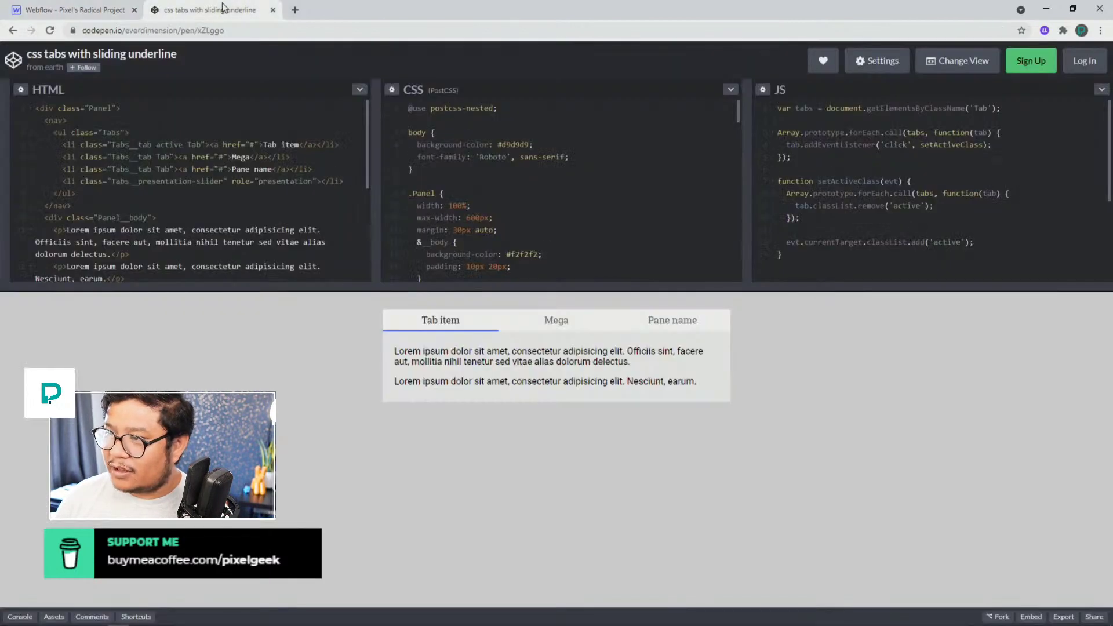
# Step: Switch to the CodePen example, change between its tabs repeatedly to examine the underline's movement, and return to Webflow
pyautogui.click(223, 10)
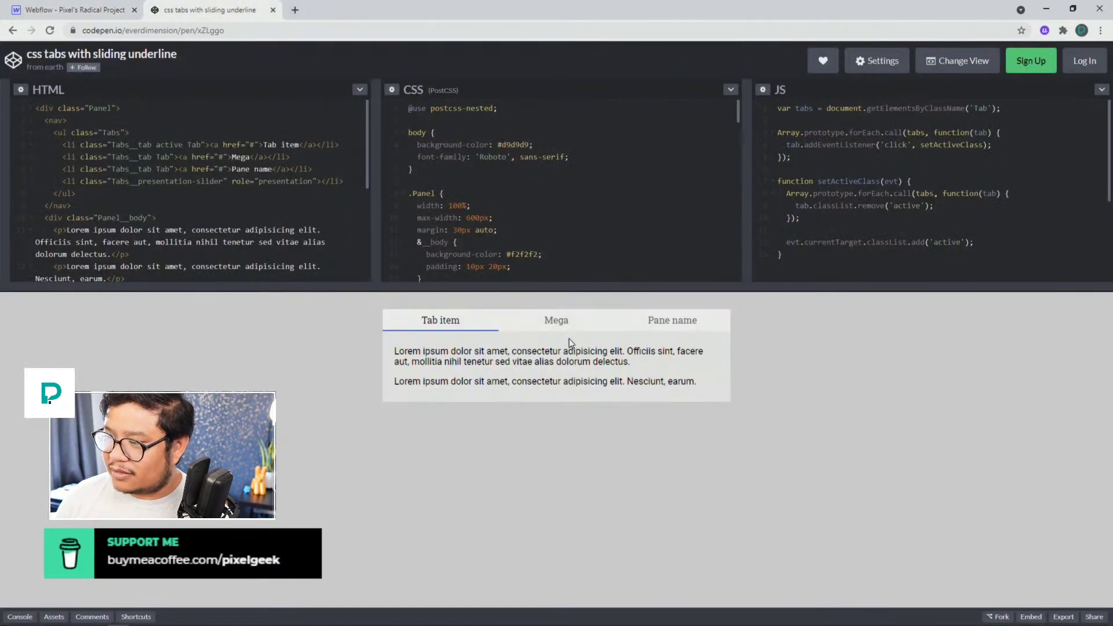
pyautogui.click(566, 324)
pyautogui.click(670, 321)
pyautogui.click(465, 323)
pyautogui.click(659, 327)
pyautogui.click(459, 321)
pyautogui.click(665, 325)
pyautogui.click(454, 323)
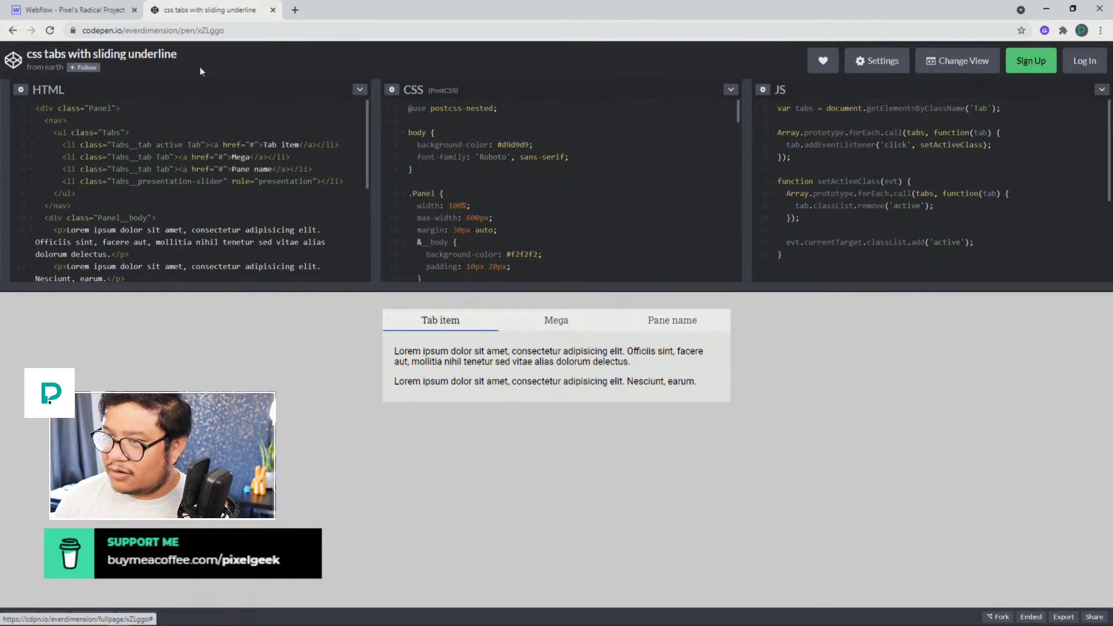
pyautogui.click(111, 13)
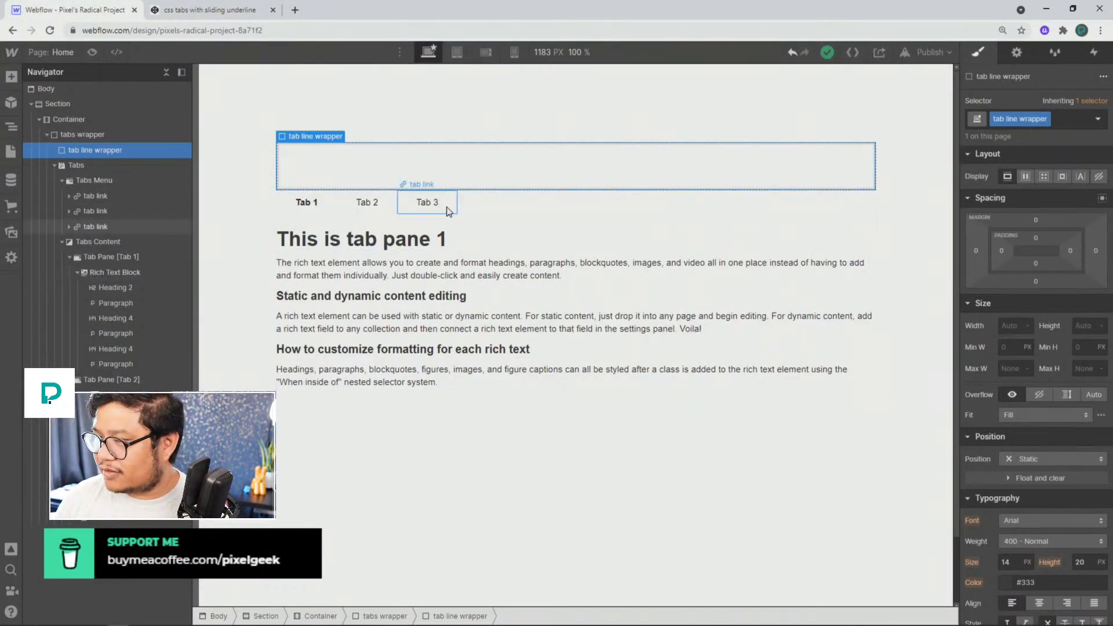
# Step: Set the tab line wrapper's width to 283 px to match the three tabs, and its height to 1 px
pyautogui.click(1004, 326)
pyautogui.write('3')
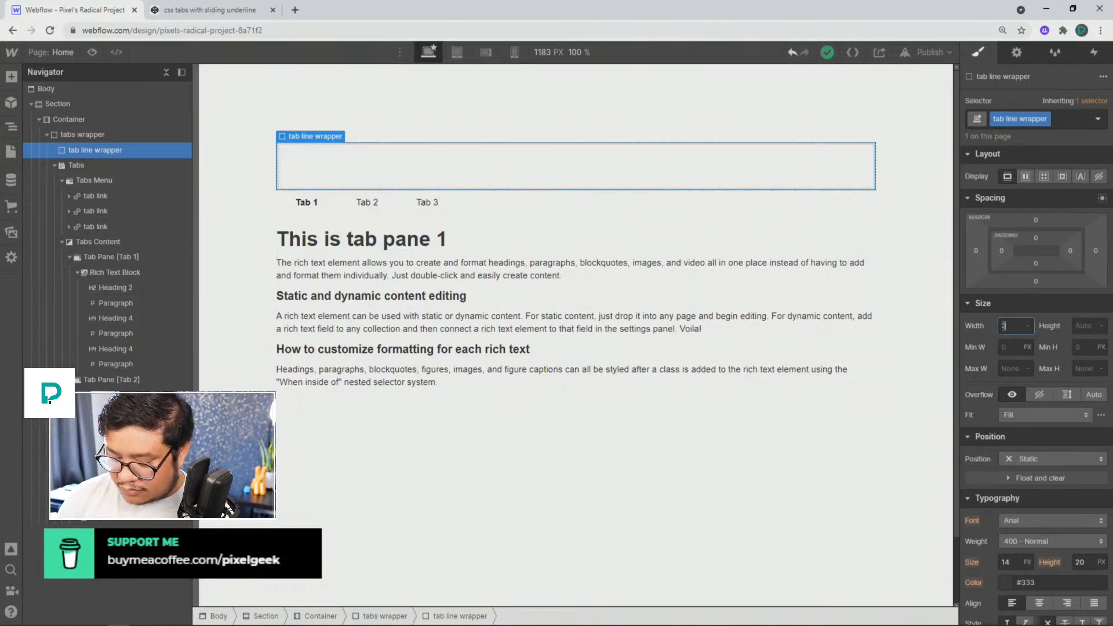
pyautogui.write('00')
pyautogui.press('Return')
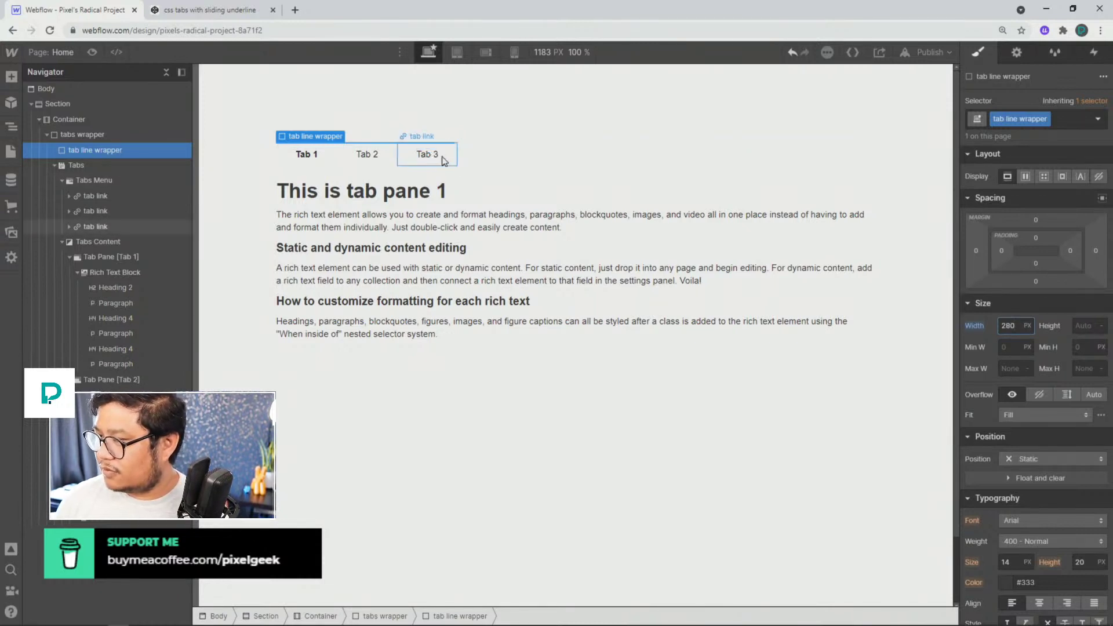
pyautogui.press('Up')
pyautogui.press('Up')
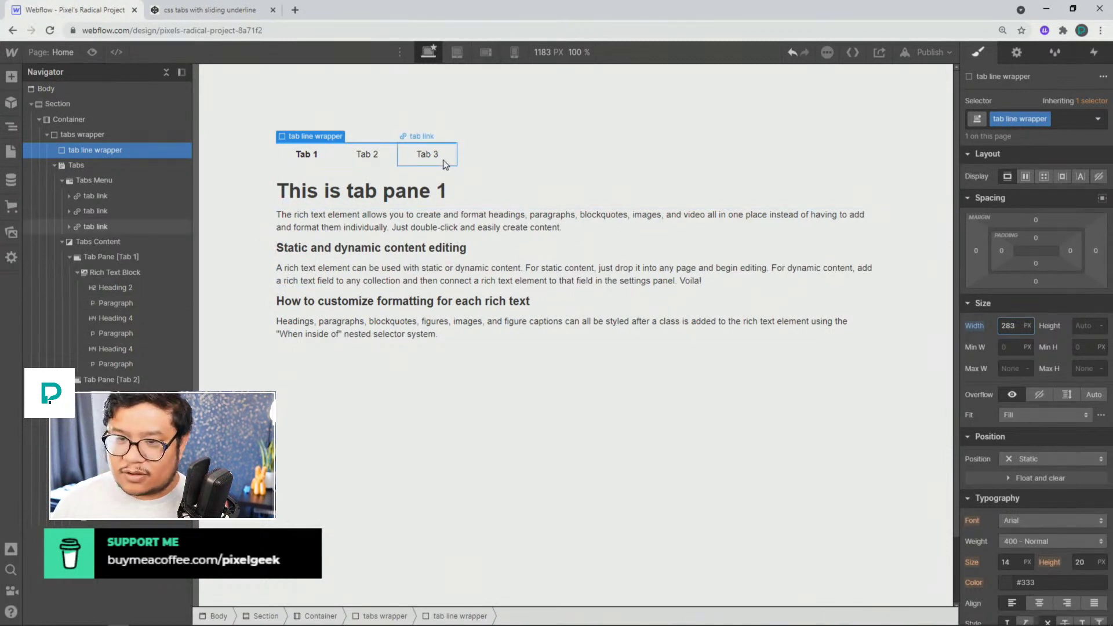
pyautogui.click(1084, 327)
pyautogui.write('1')
pyautogui.press('Return')
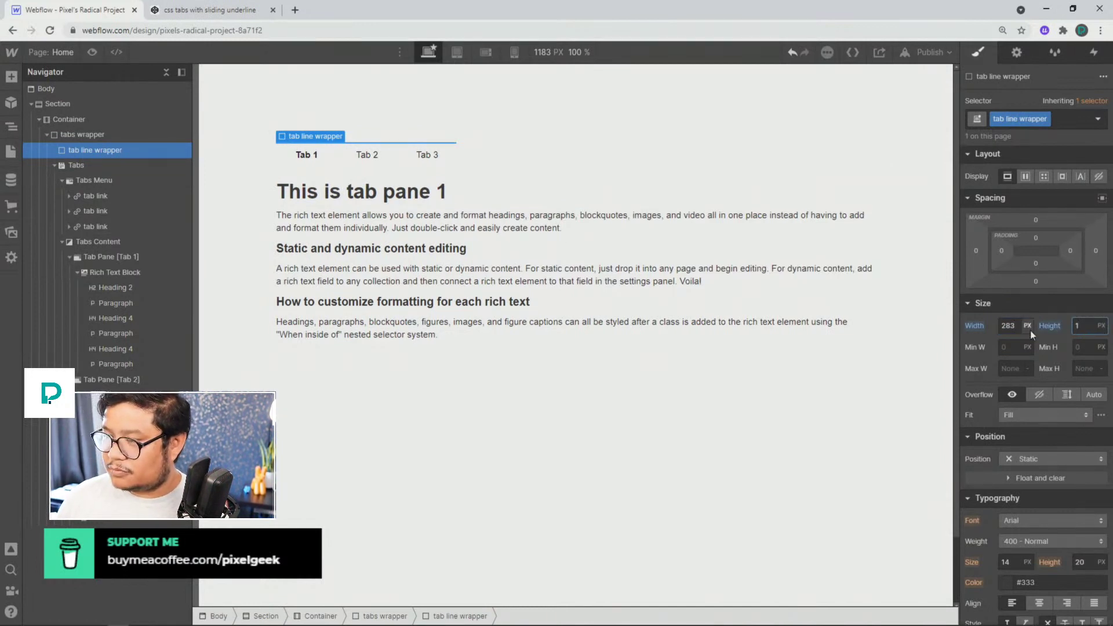
# Step: Add a div block inside the tab line wrapper and give it the new class "tab line"
pyautogui.click(116, 150)
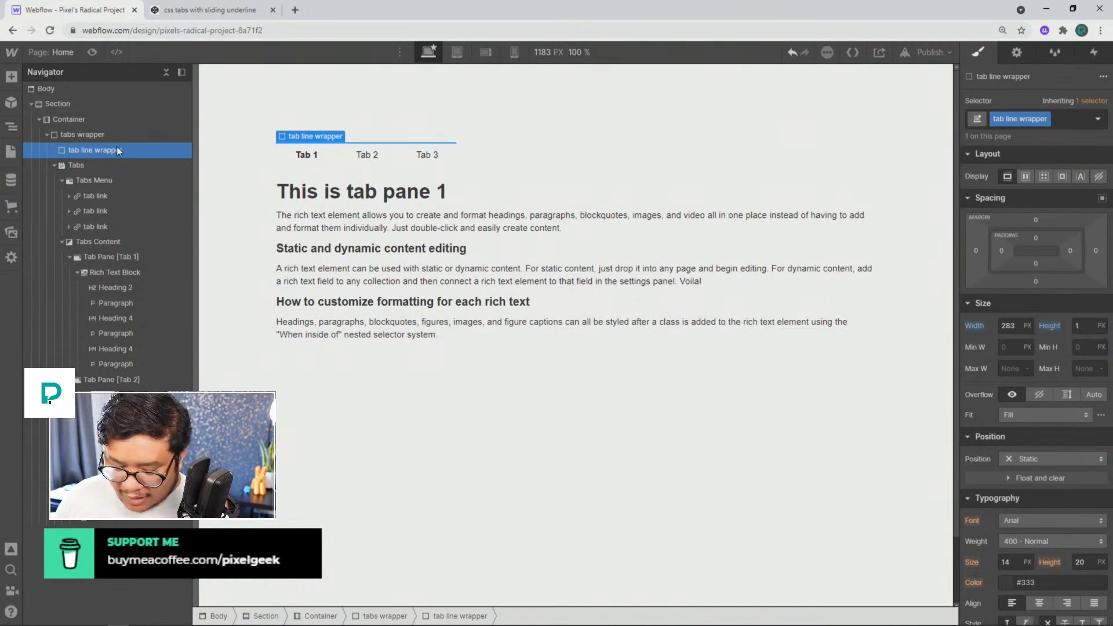
pyautogui.hotkey('ctrl', 'e')
pyautogui.write('di')
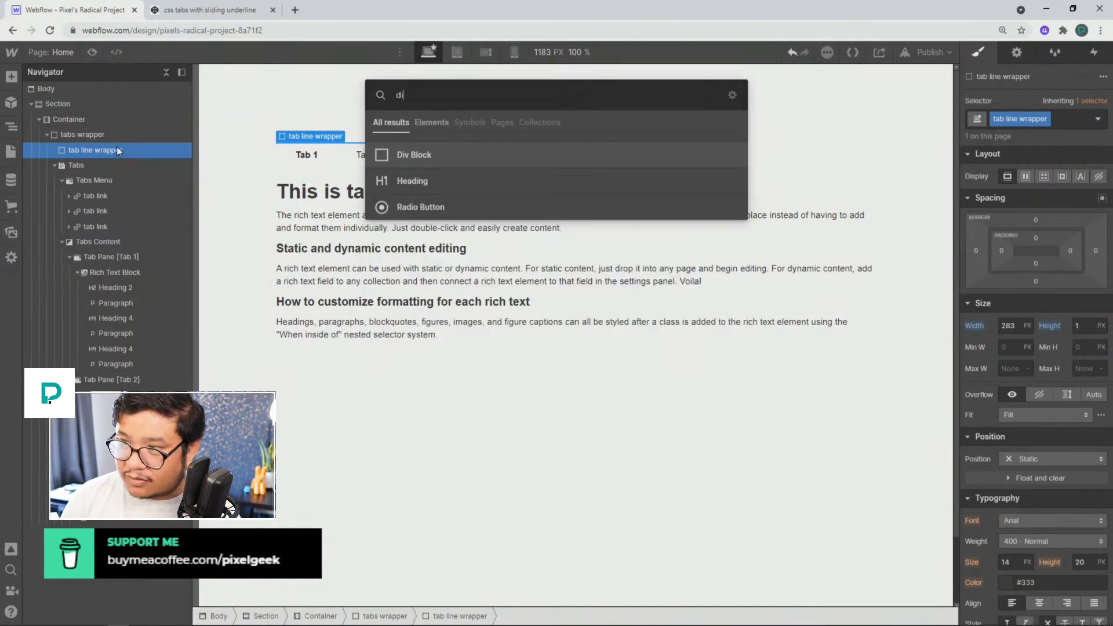
pyautogui.press('Return')
pyautogui.hotkey('ctrl', 'Return')
pyautogui.write('tab line')
pyautogui.press('Return')
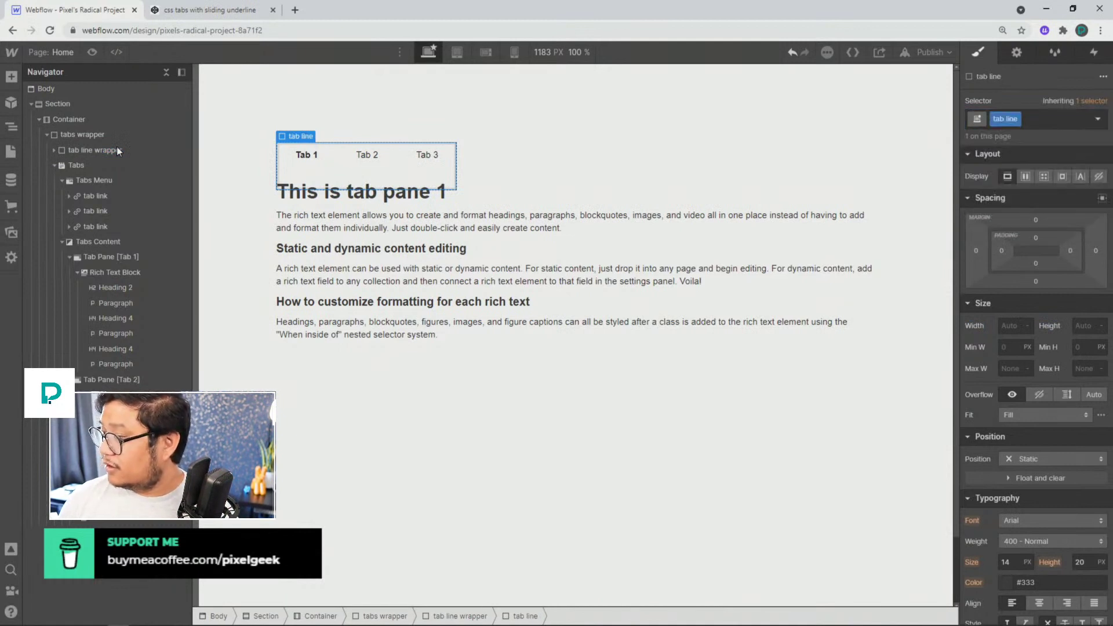
# Step: Set the tab line's height to 1 px and its width to one third of the wrapper, 100/3%
pyautogui.click(1085, 328)
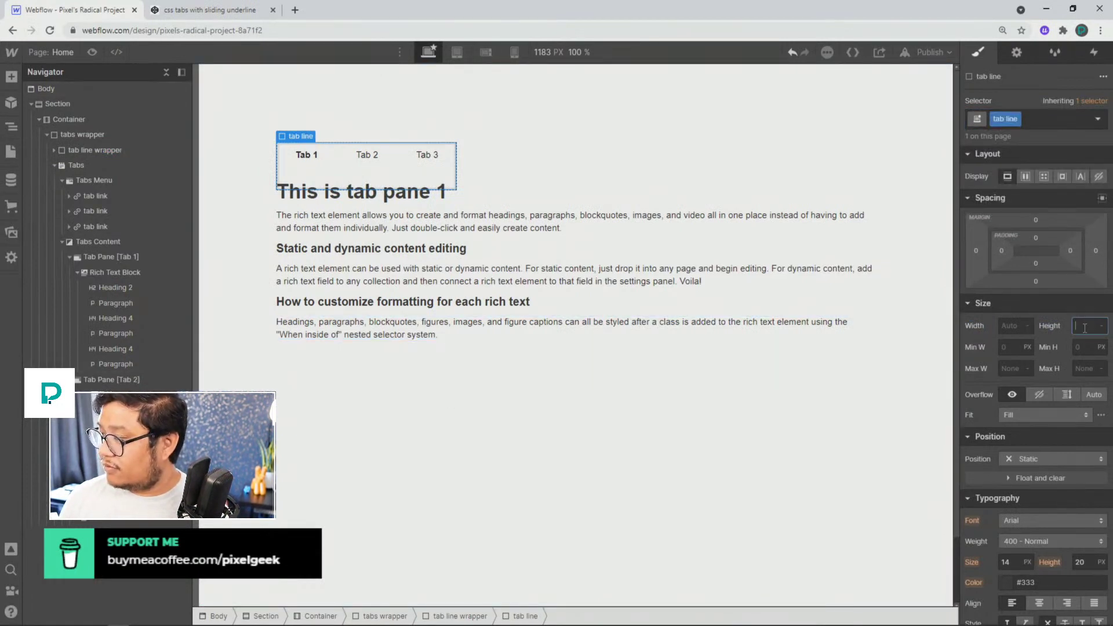
pyautogui.write('1')
pyautogui.click(1005, 325)
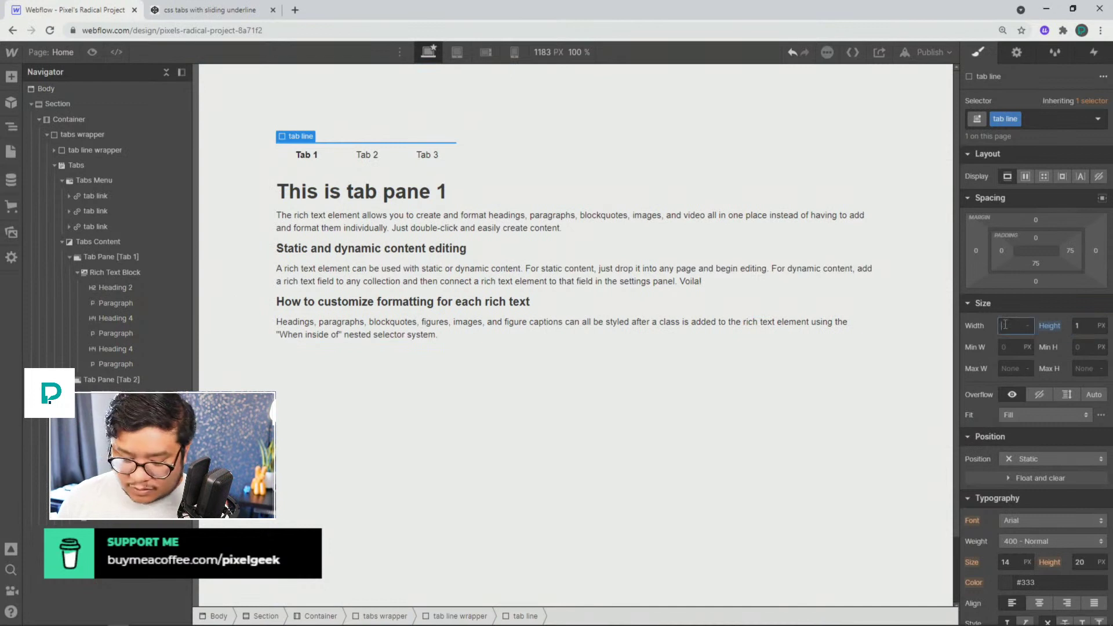
pyautogui.write('33')
pyautogui.write('.333')
pyautogui.press('Return')
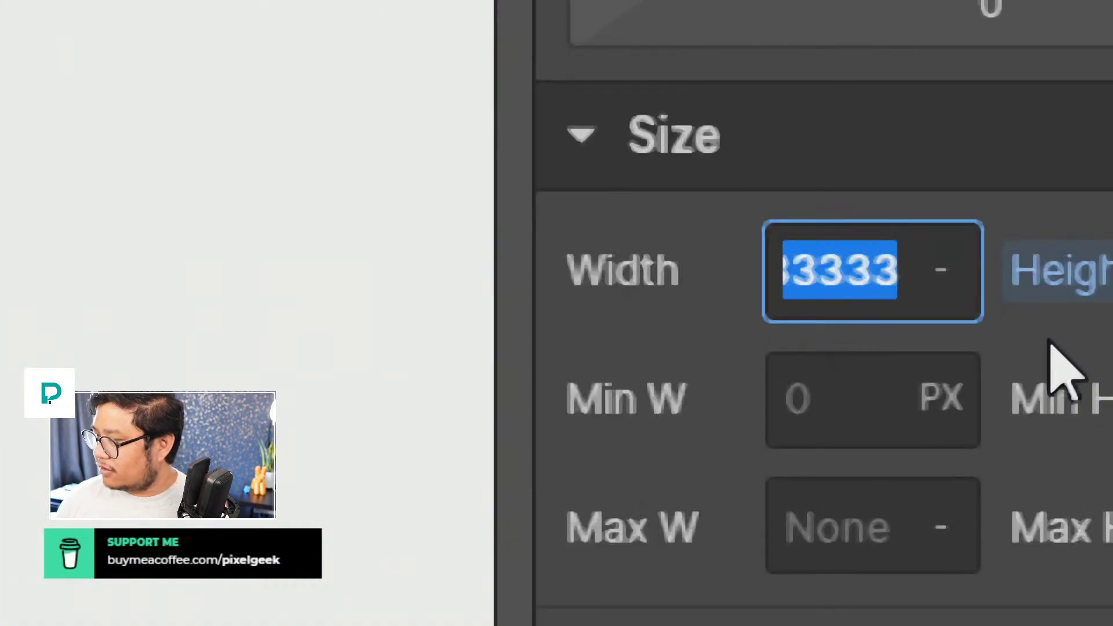
pyautogui.write('100/3')
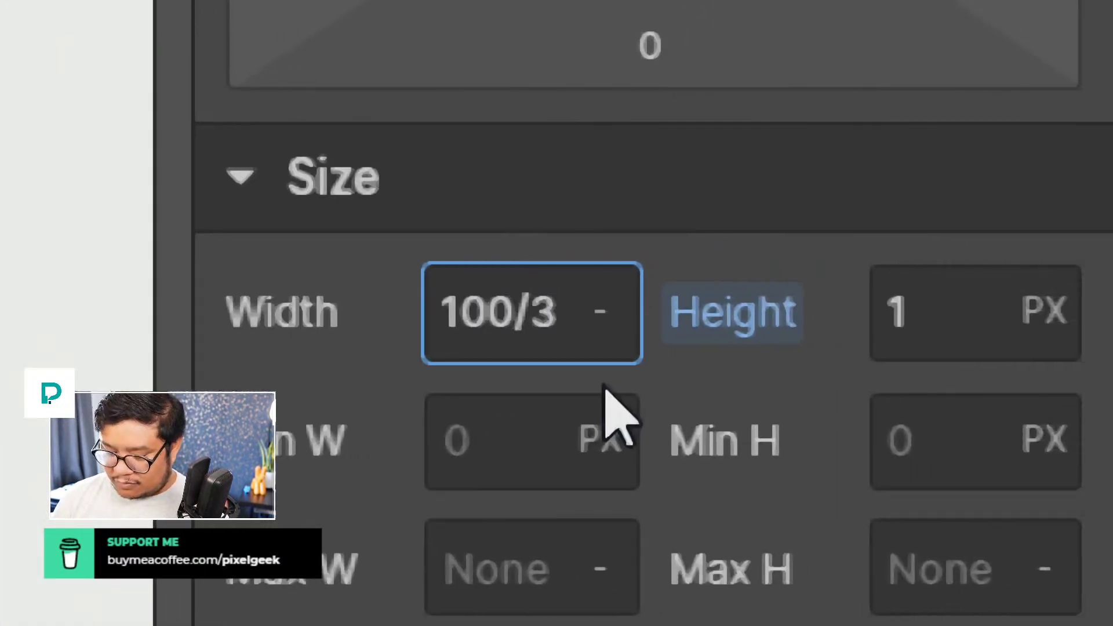
pyautogui.write('%')
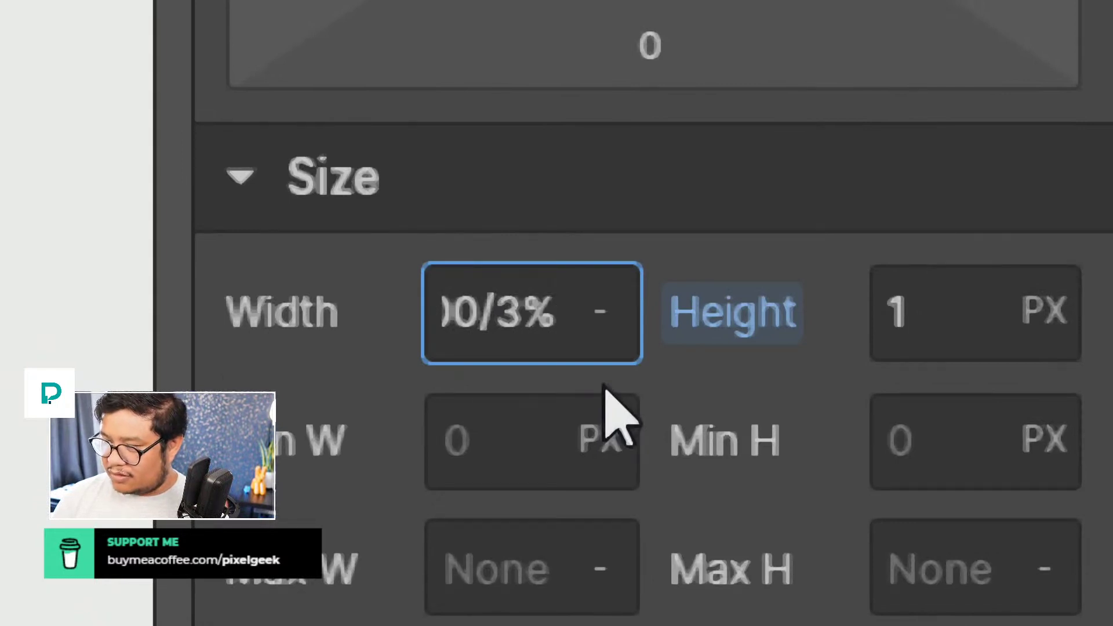
pyautogui.press('Return')
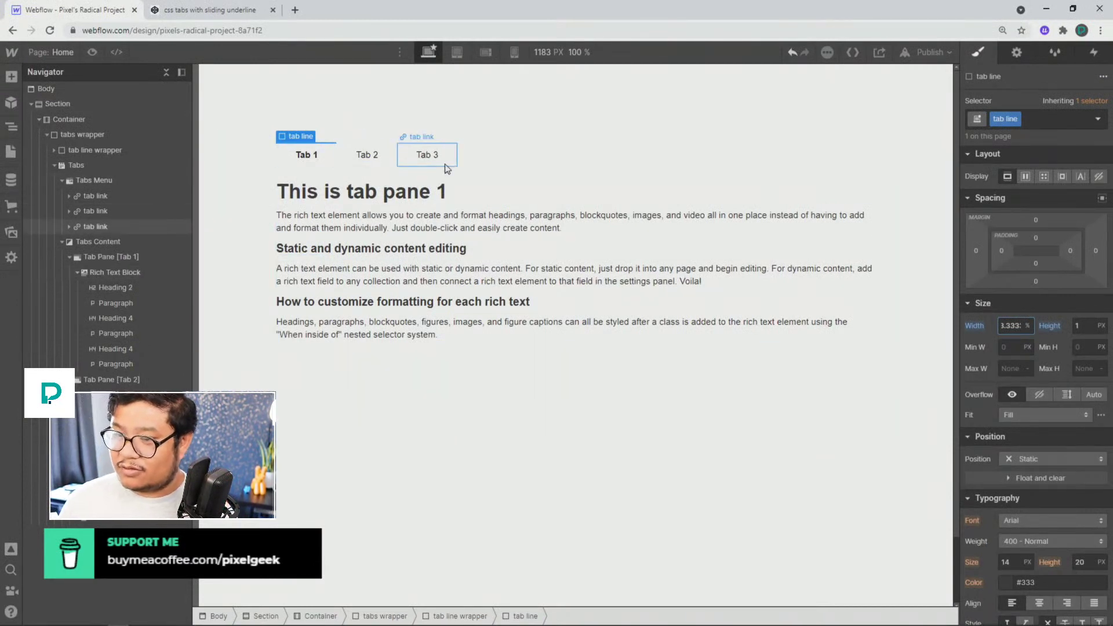
# Step: Give the tab line the bright blue background color #097cff and deselect it to check the result
pyautogui.scroll(-5, 1068, 535)
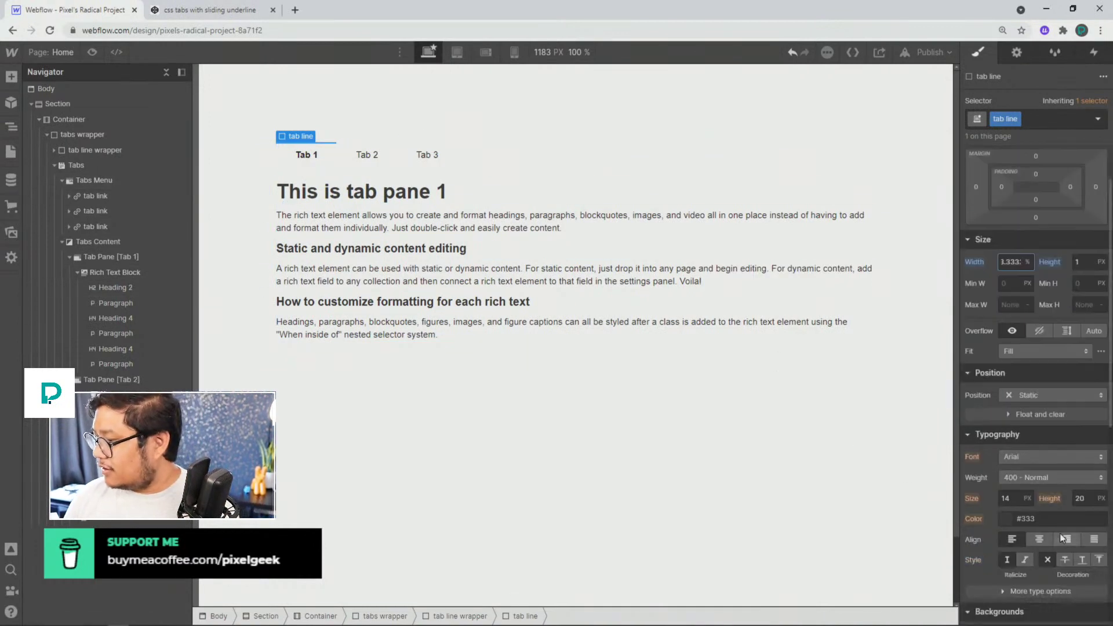
pyautogui.click(1006, 467)
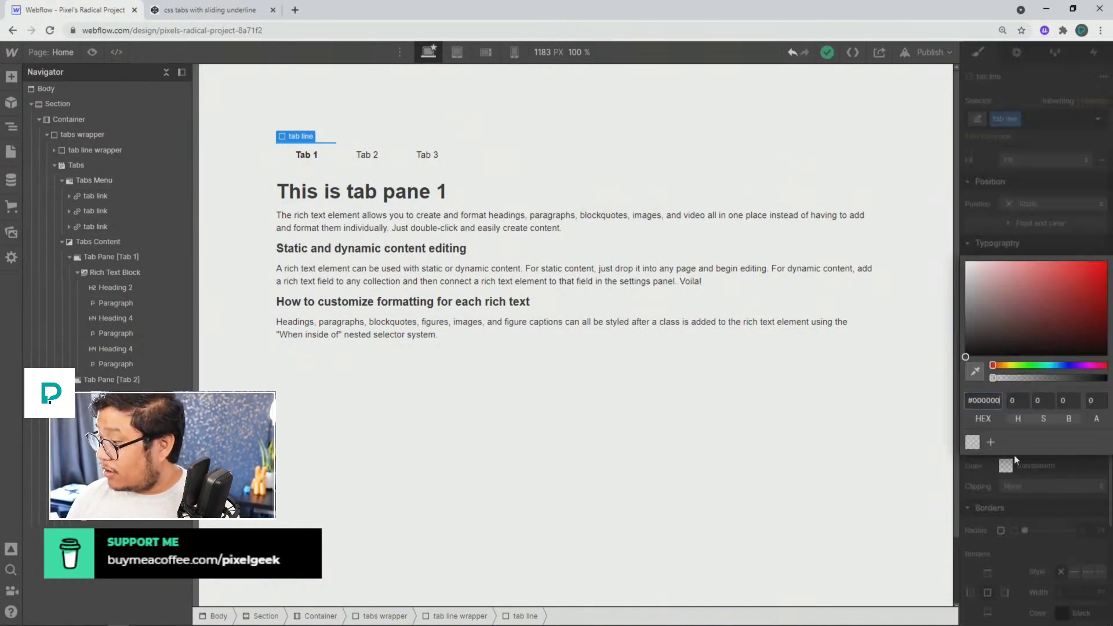
pyautogui.click(1065, 364)
pyautogui.moveTo(1044, 305); pyautogui.dragTo(1015, 263)
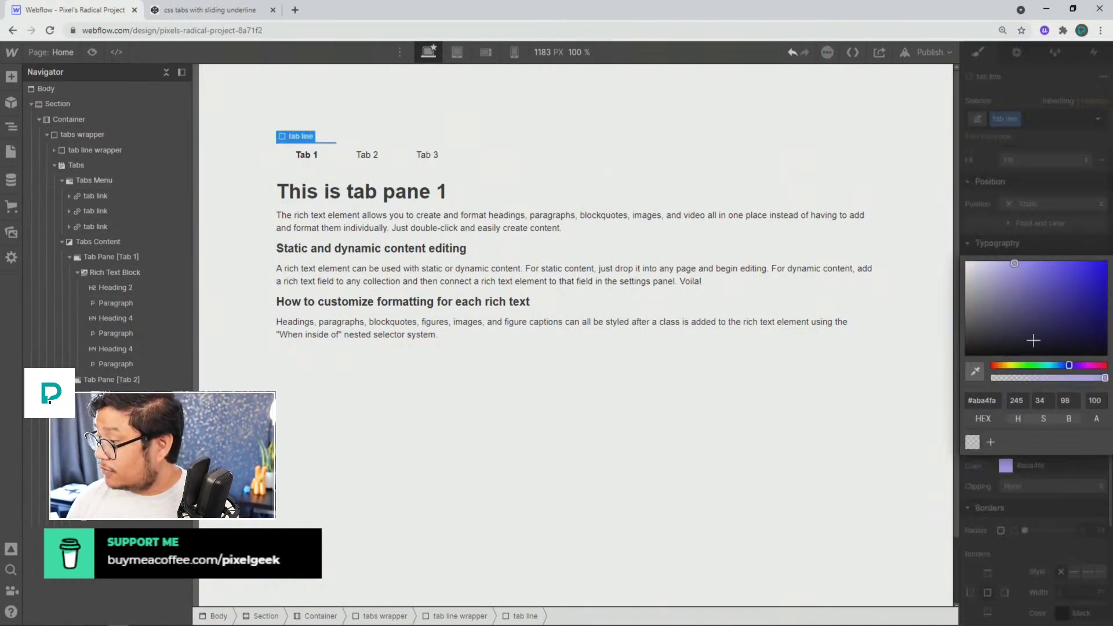
pyautogui.click(1059, 364)
pyautogui.click(1103, 262)
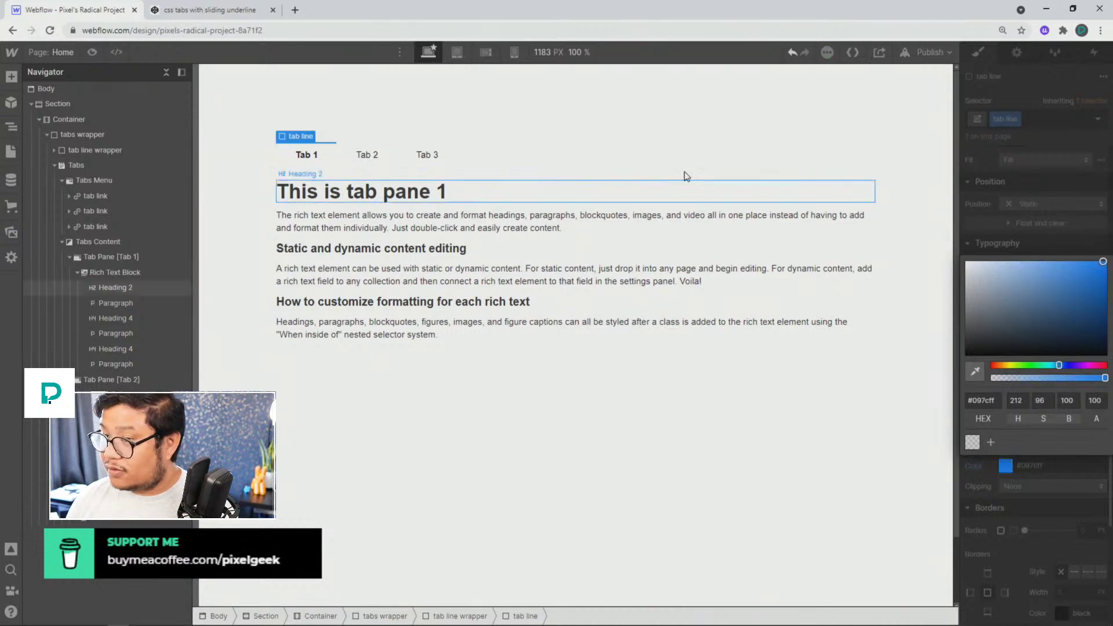
pyautogui.click(792, 195)
pyautogui.click(534, 273)
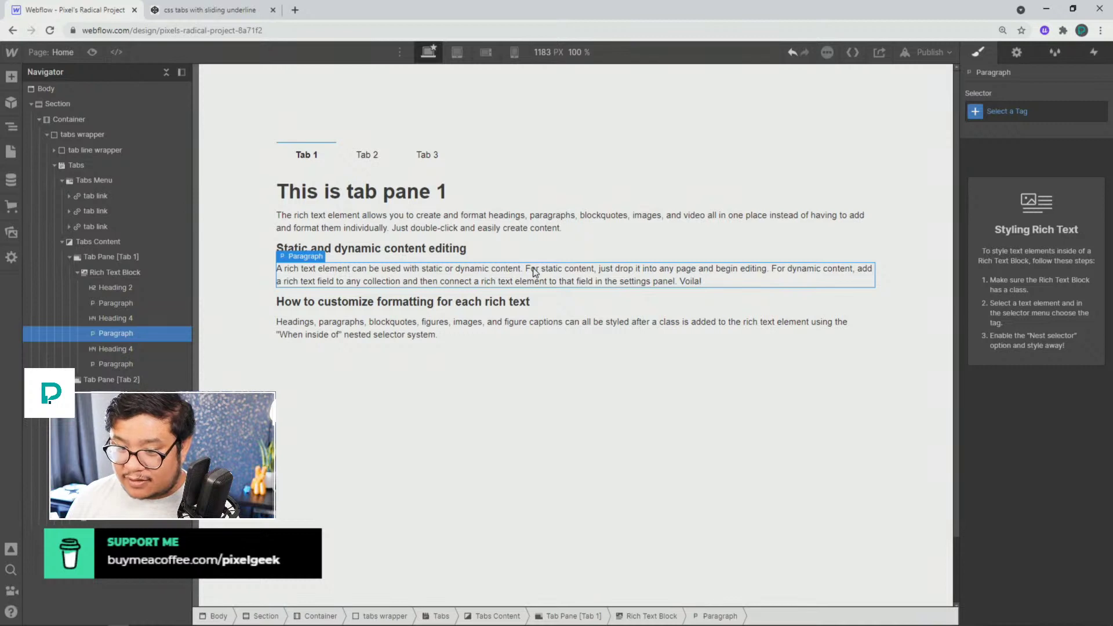
# Step: Set the tab line wrapper's position to Absolute with a top offset of 44 px, placing the line beneath the tabs
pyautogui.click(103, 152)
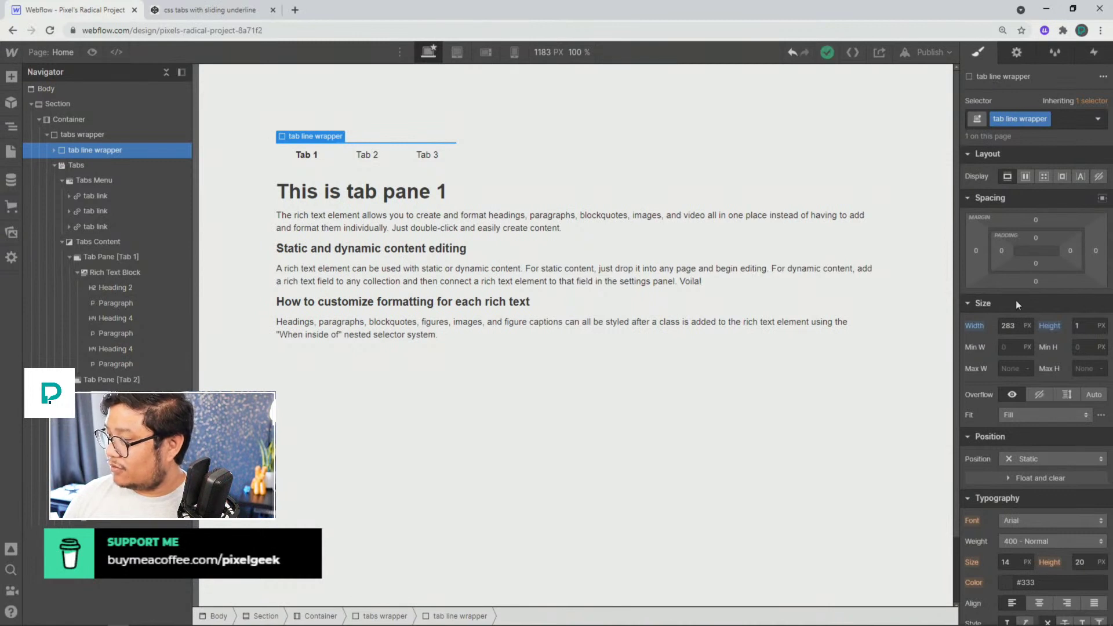
pyautogui.click(1031, 461)
pyautogui.click(1038, 489)
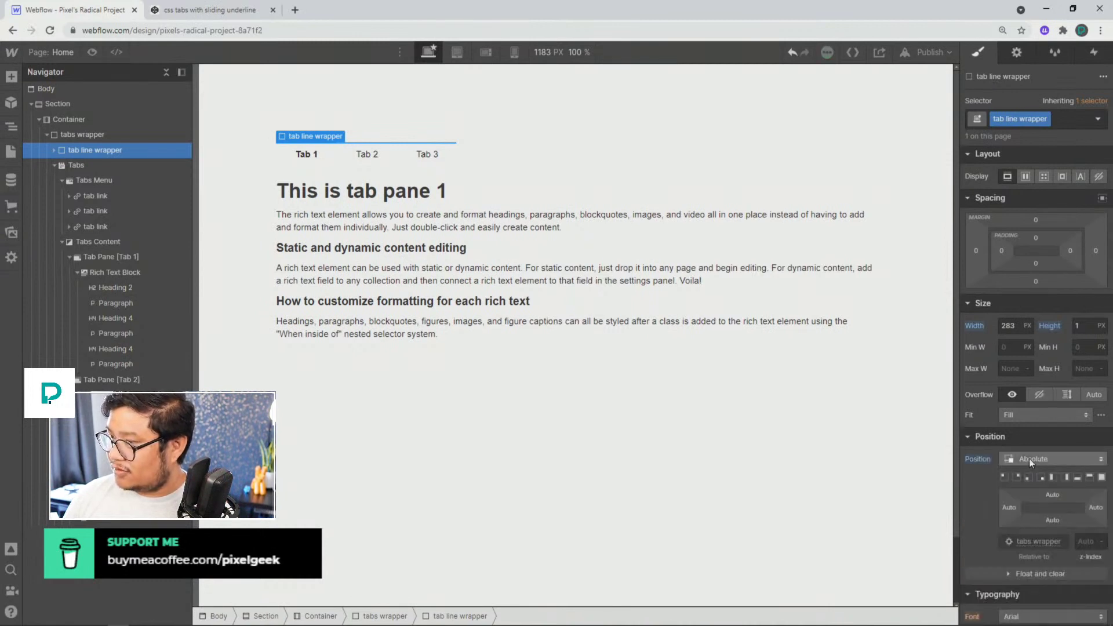
pyautogui.moveTo(1054, 496); pyautogui.dragTo(1056, 523)
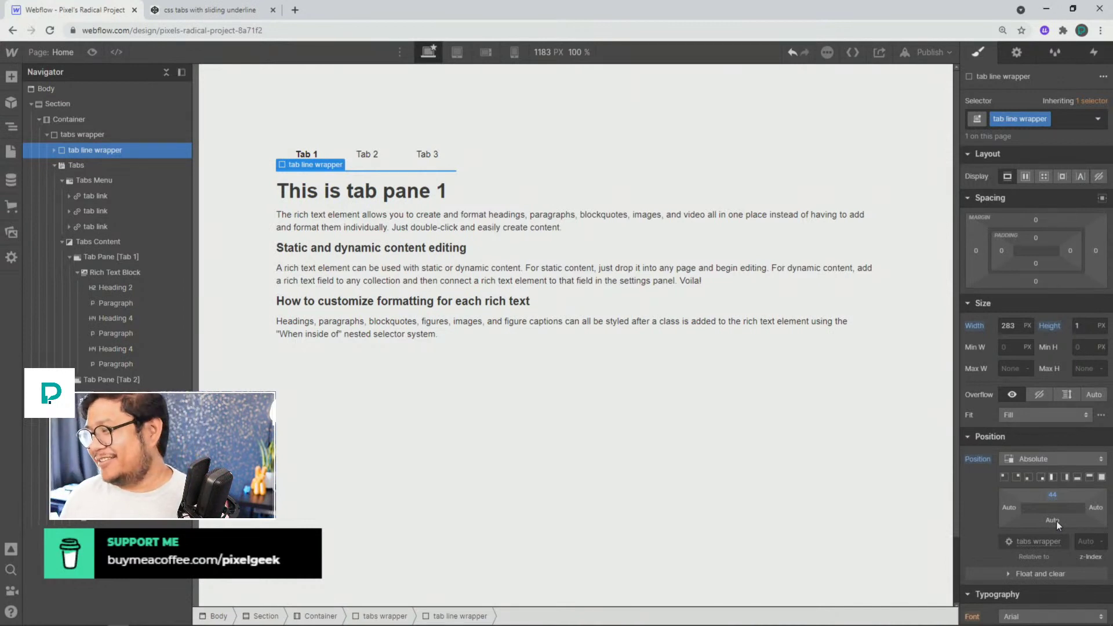
pyautogui.click(54, 150)
pyautogui.click(85, 165)
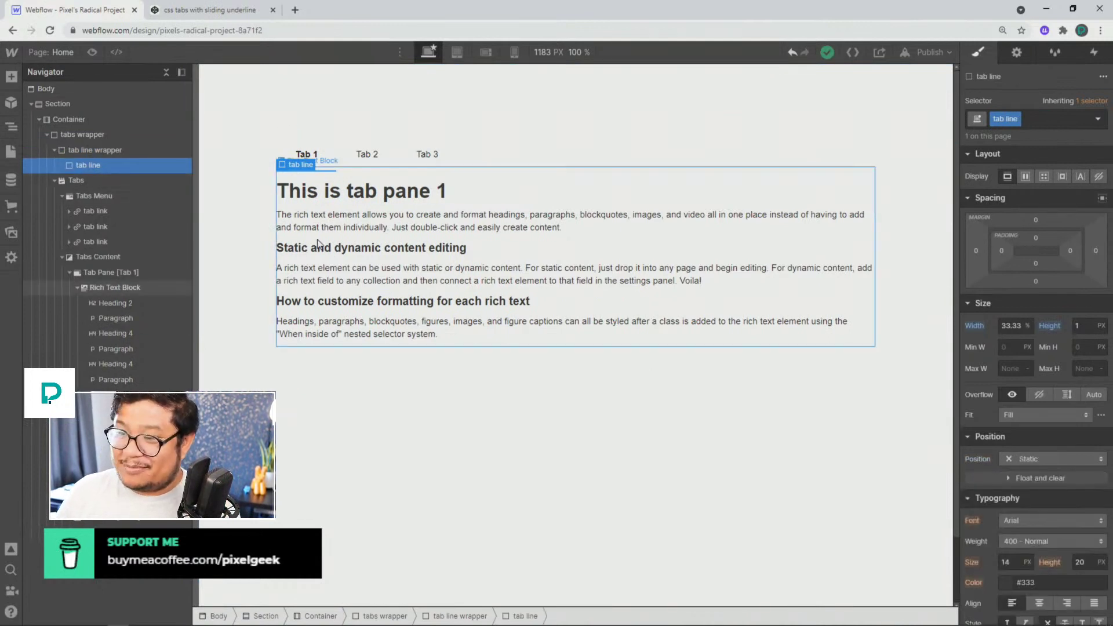
# Step: Add a Mouse click (tap) trigger to the Tab 1 link and set its first-click action to Start an animation
pyautogui.click(335, 163)
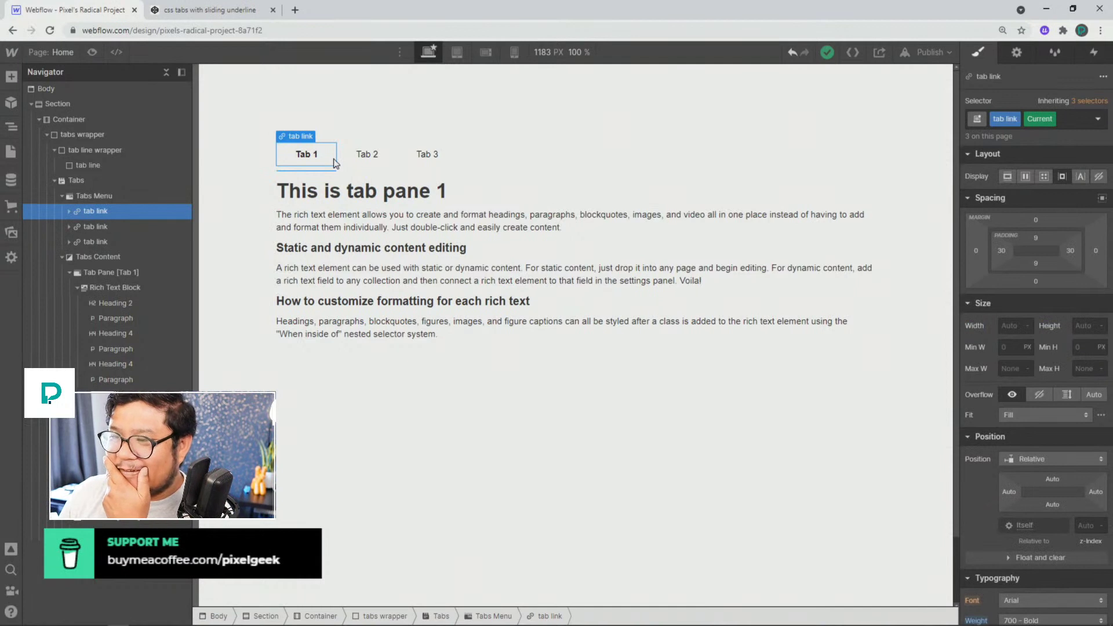
pyautogui.click(1094, 53)
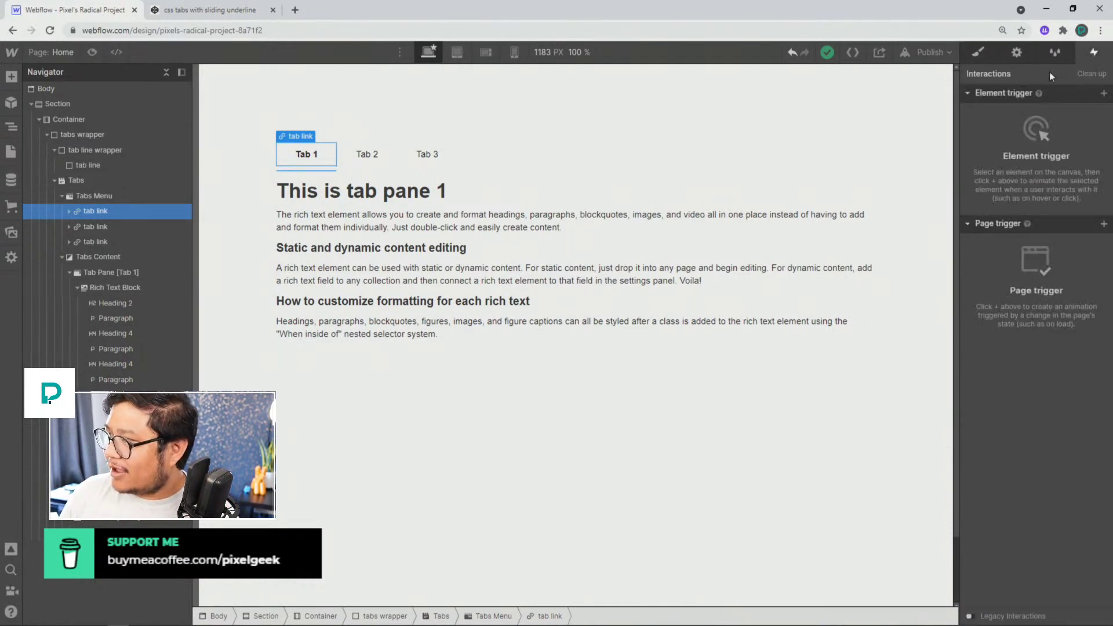
pyautogui.click(1104, 94)
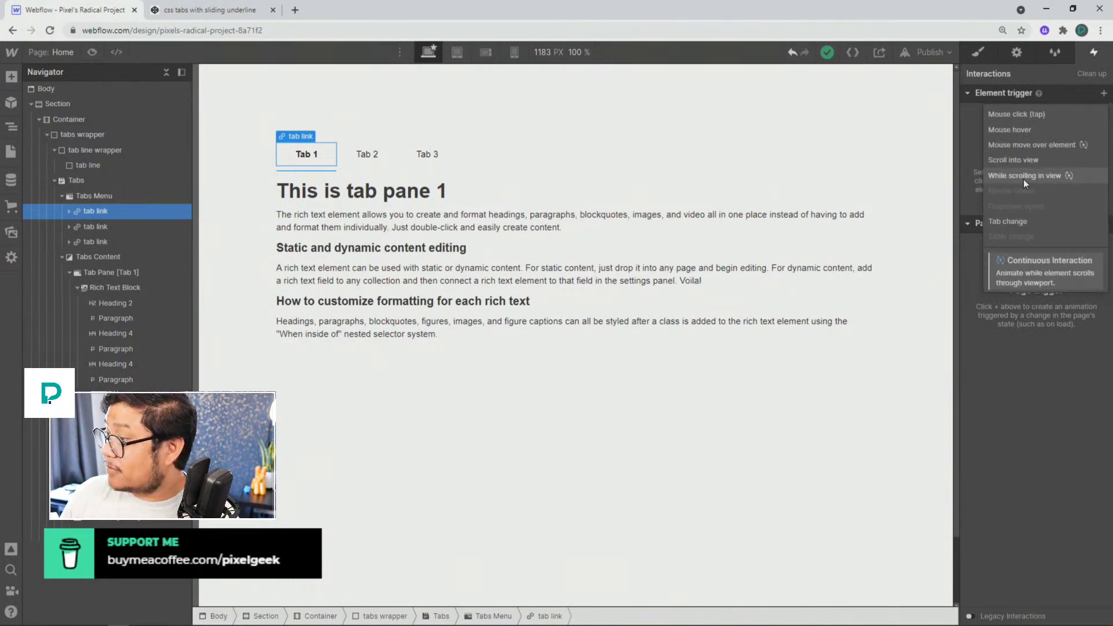
pyautogui.moveTo(1029, 148)
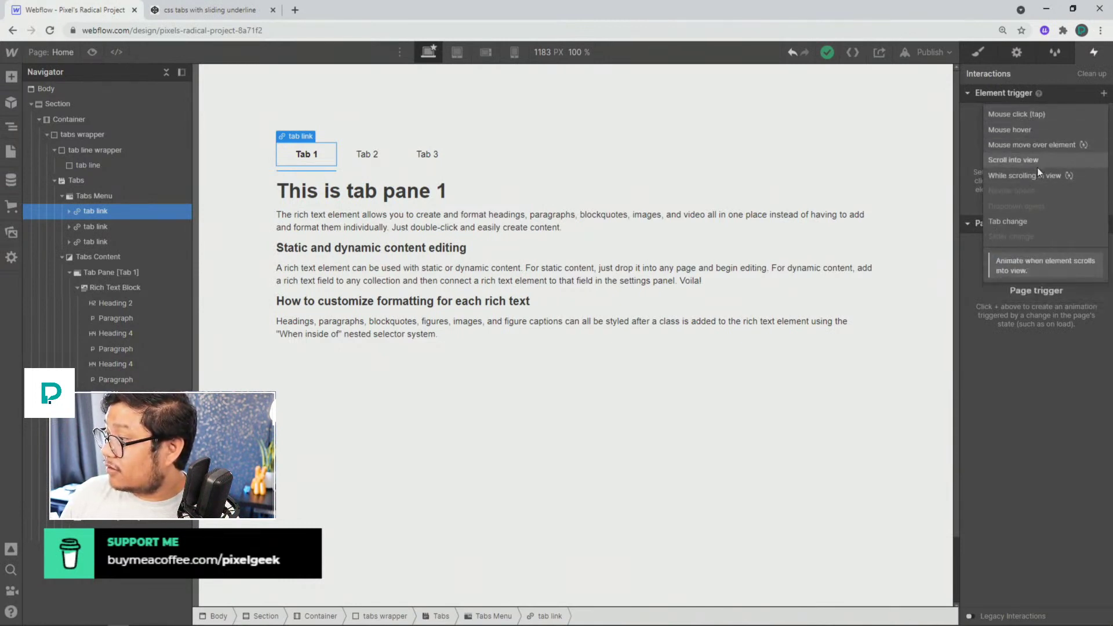
pyautogui.click(1034, 115)
pyautogui.click(1025, 158)
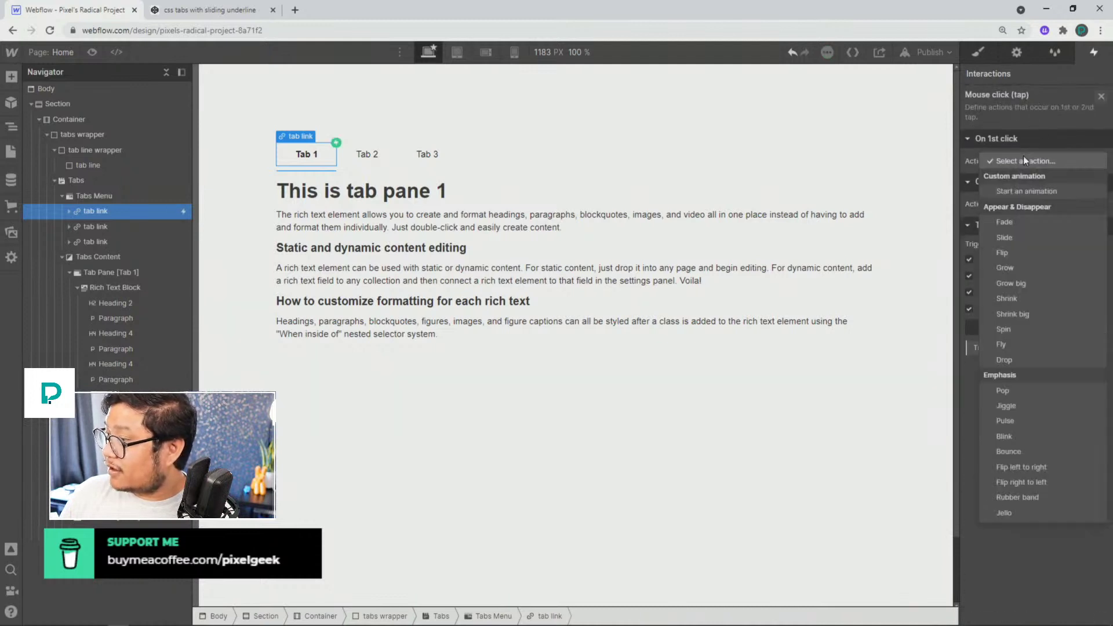
pyautogui.click(1017, 190)
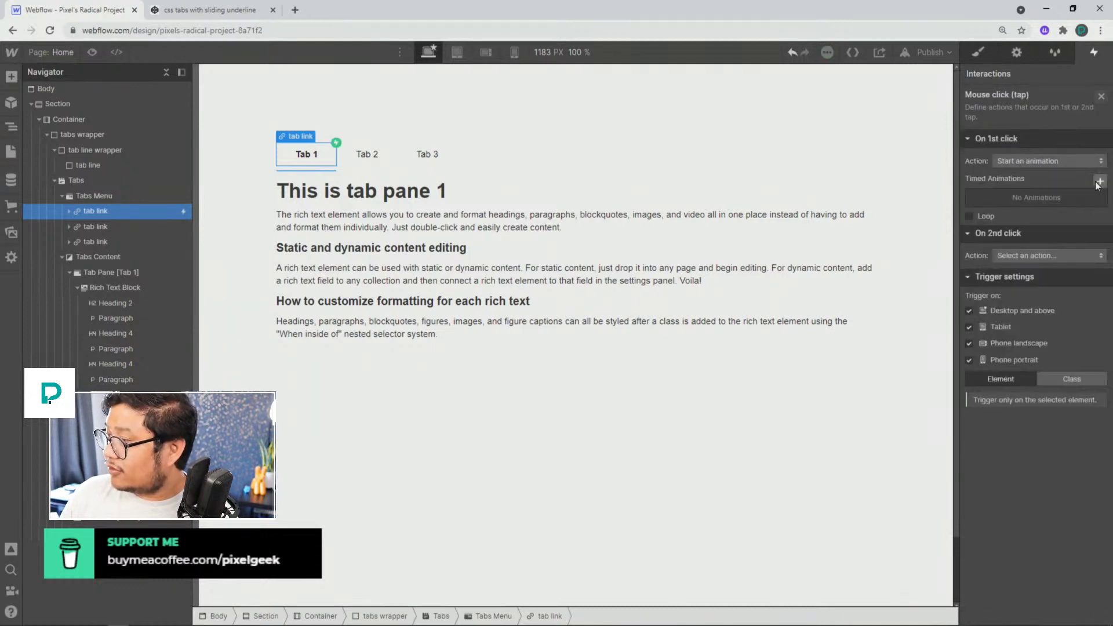
# Step: Create a timed animation named "Move to Tab 1" for the Tab 1 link's first click
pyautogui.click(1099, 181)
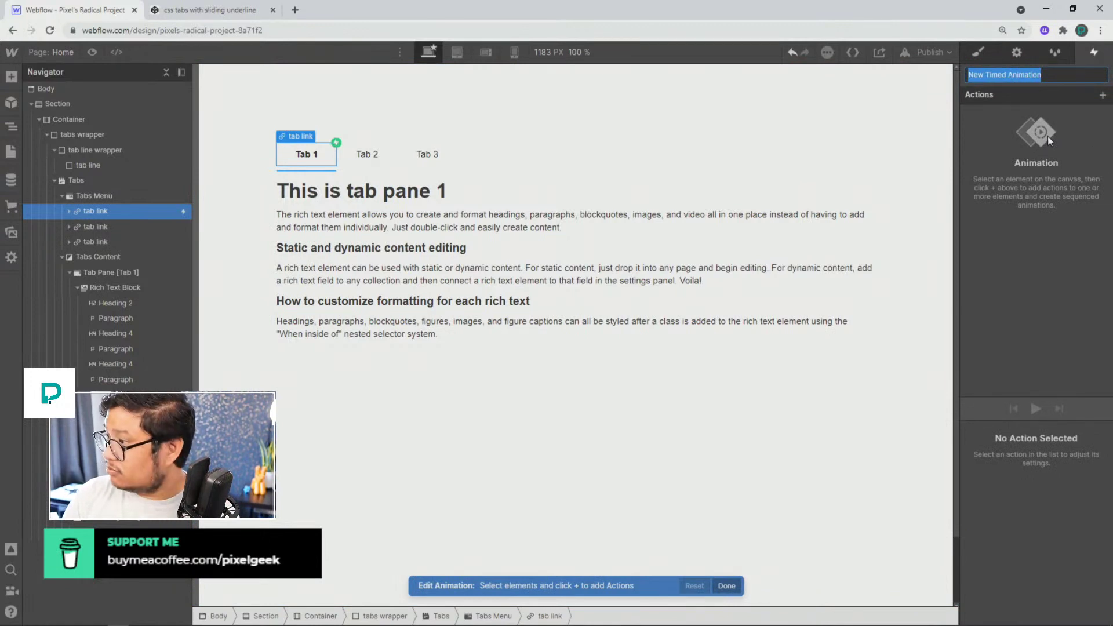
pyautogui.write('Move to')
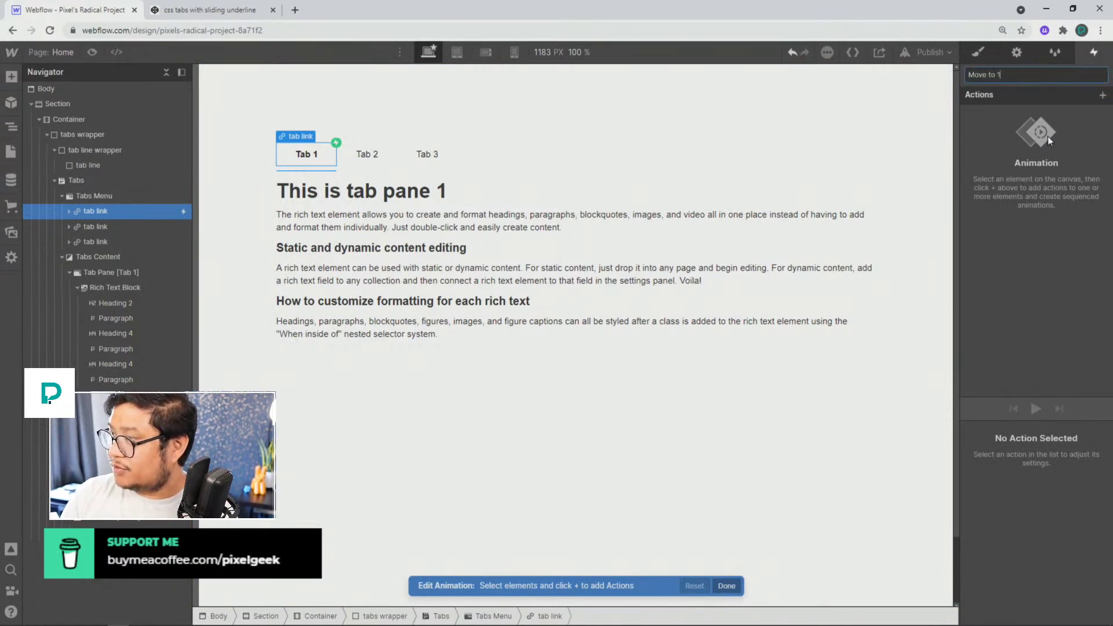
pyautogui.write(' Tab 1')
pyautogui.press('Return')
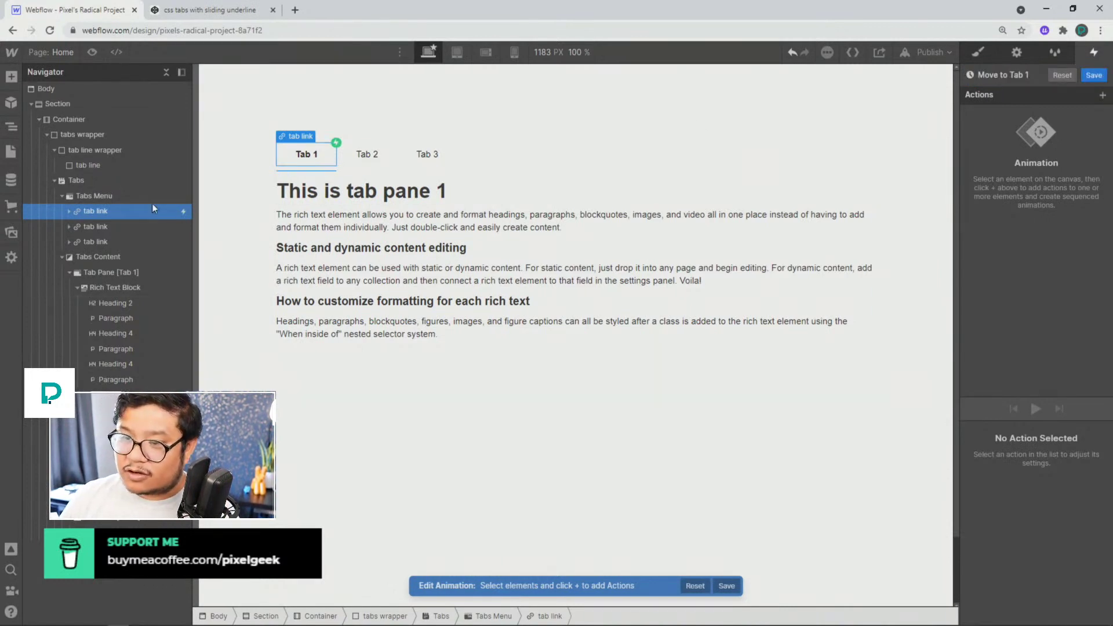
# Step: Add a Move action for the tab line to the "Move to Tab 1" animation, with its X value set to 0%
pyautogui.click(98, 170)
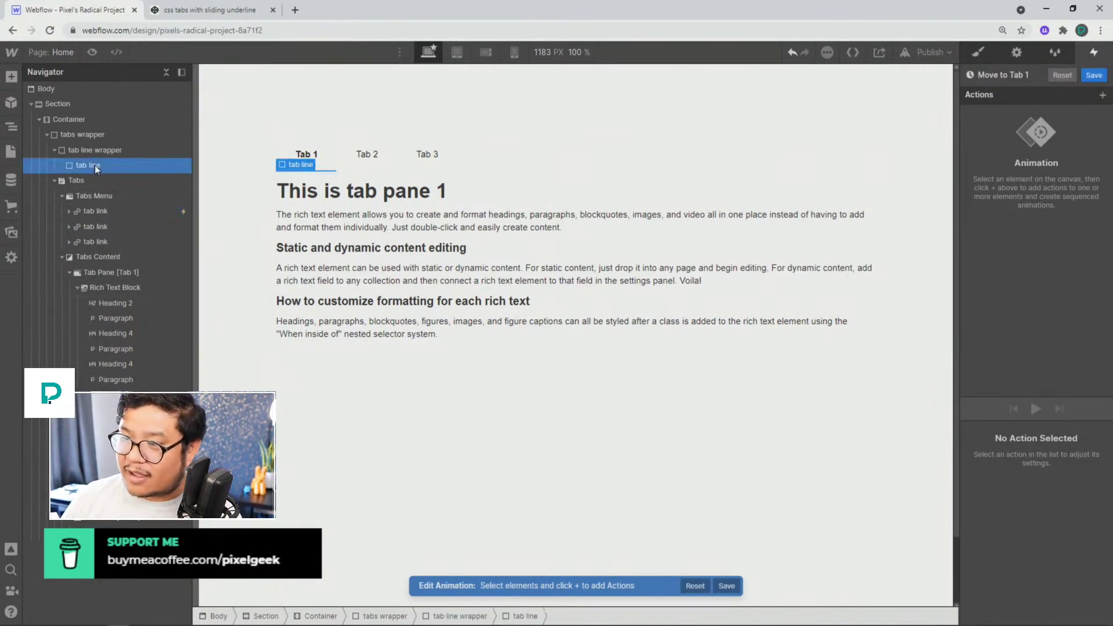
pyautogui.click(1102, 95)
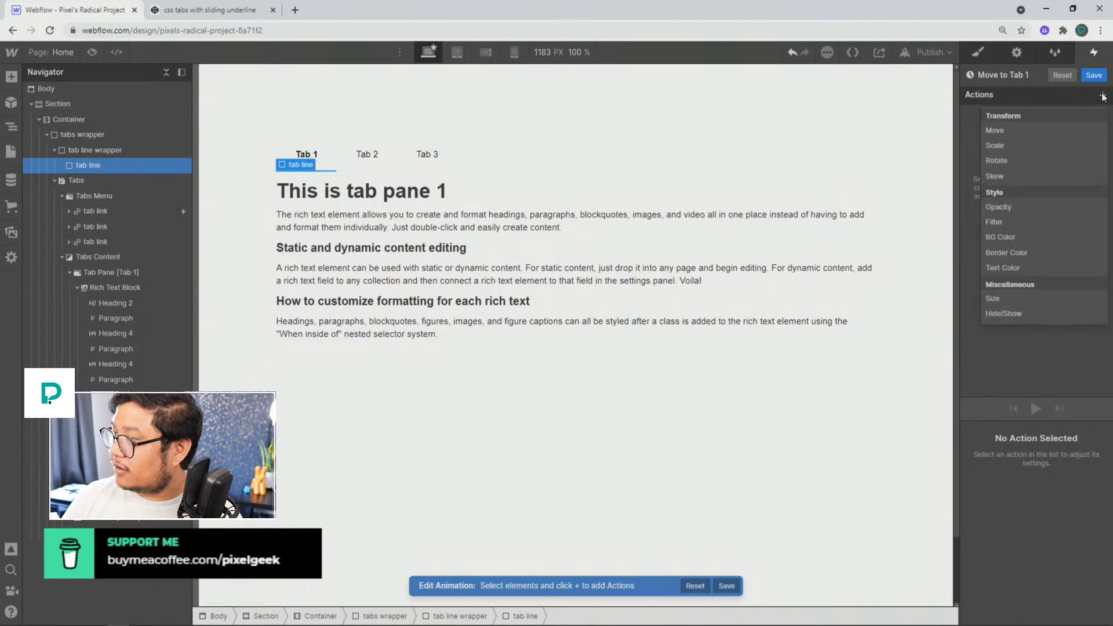
pyautogui.click(1003, 128)
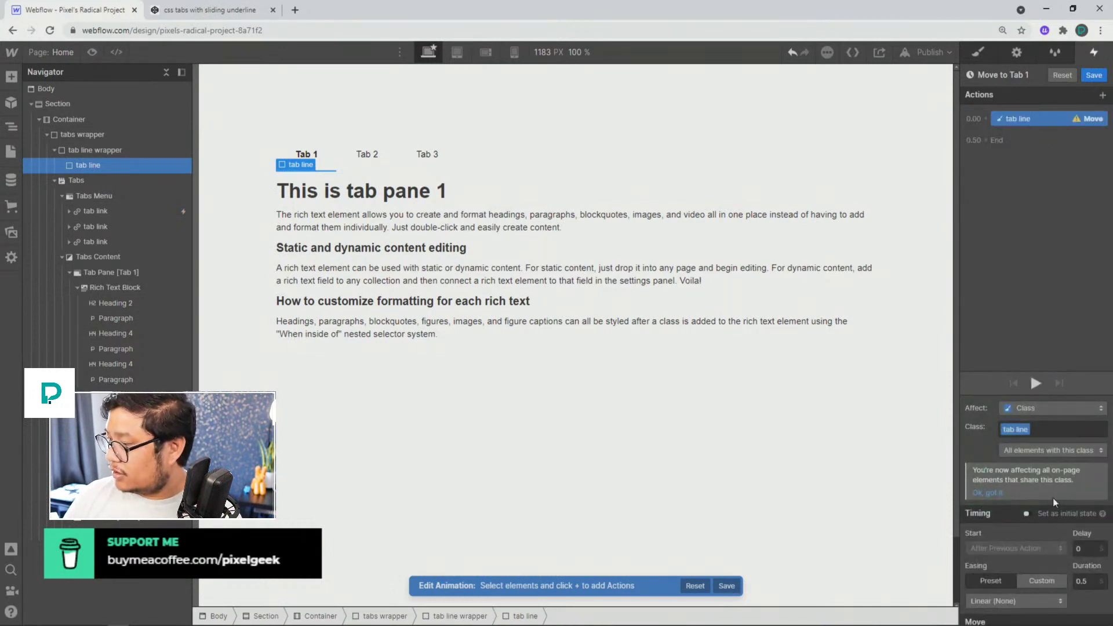
pyautogui.scroll(-2, 1053, 503)
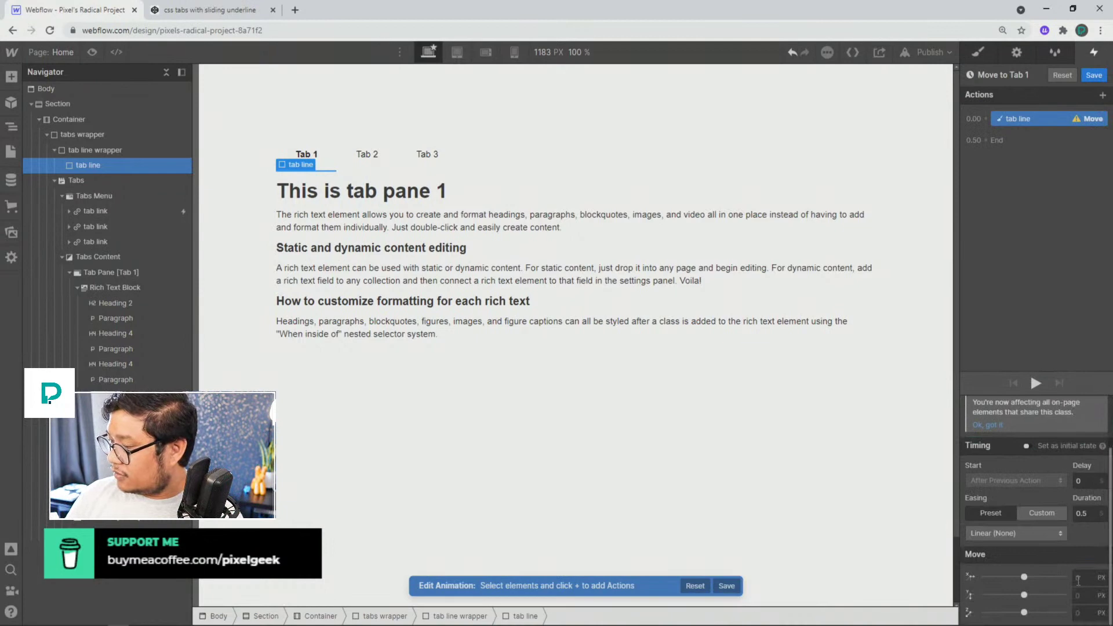
pyautogui.click(1079, 578)
pyautogui.write('%')
pyautogui.press('Return')
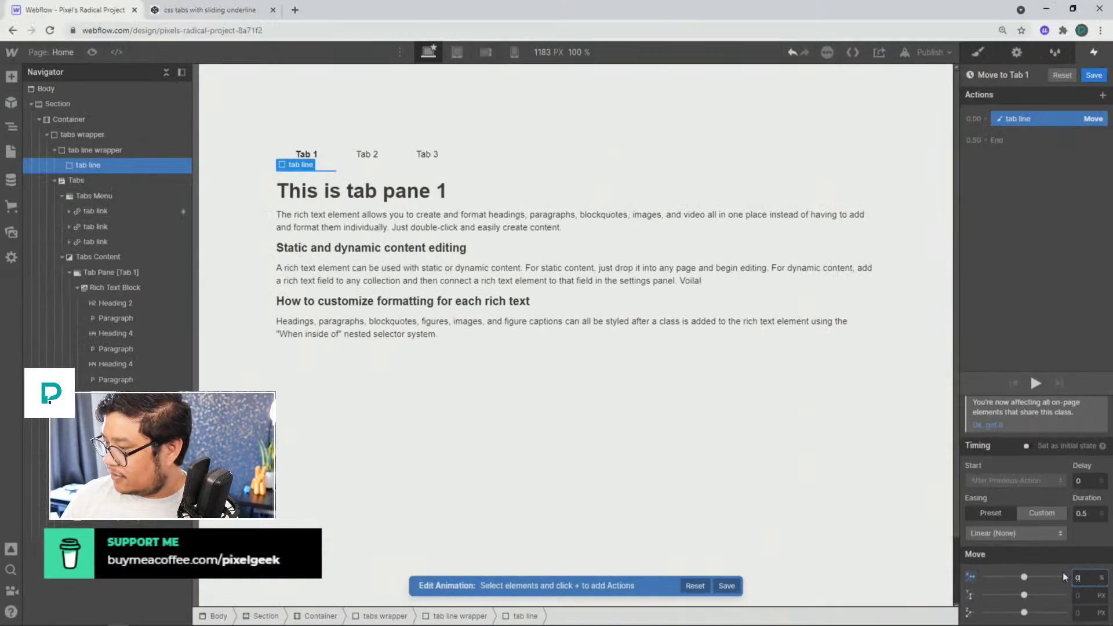
# Step: Set the tab line Move action's easing to Ease and save the "Move to Tab 1" animation
pyautogui.click(1008, 534)
pyautogui.click(979, 81)
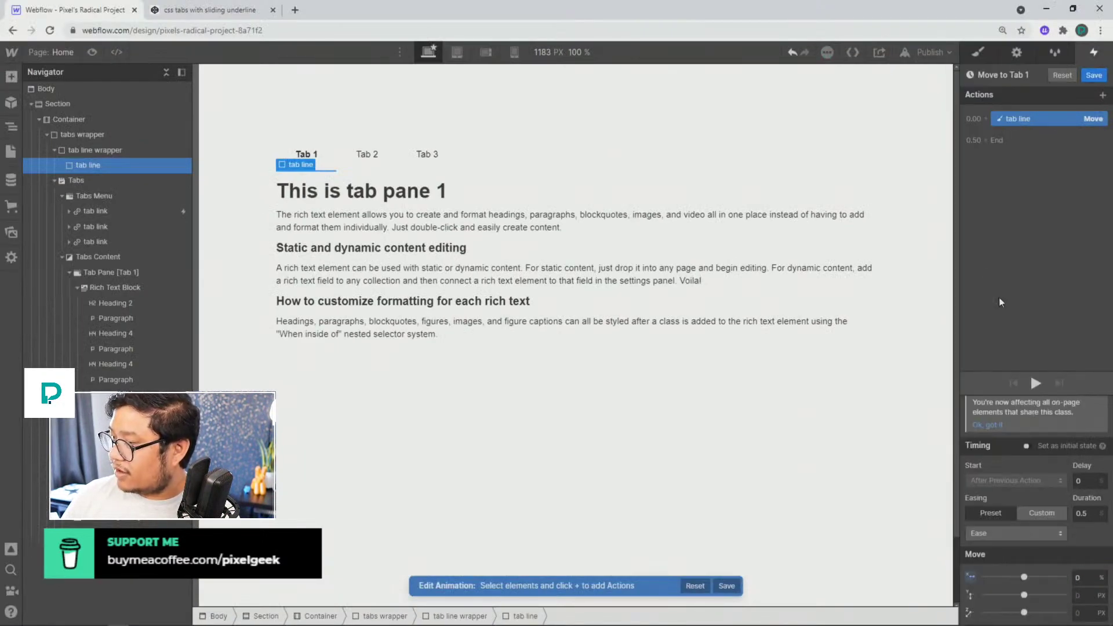
pyautogui.click(1094, 76)
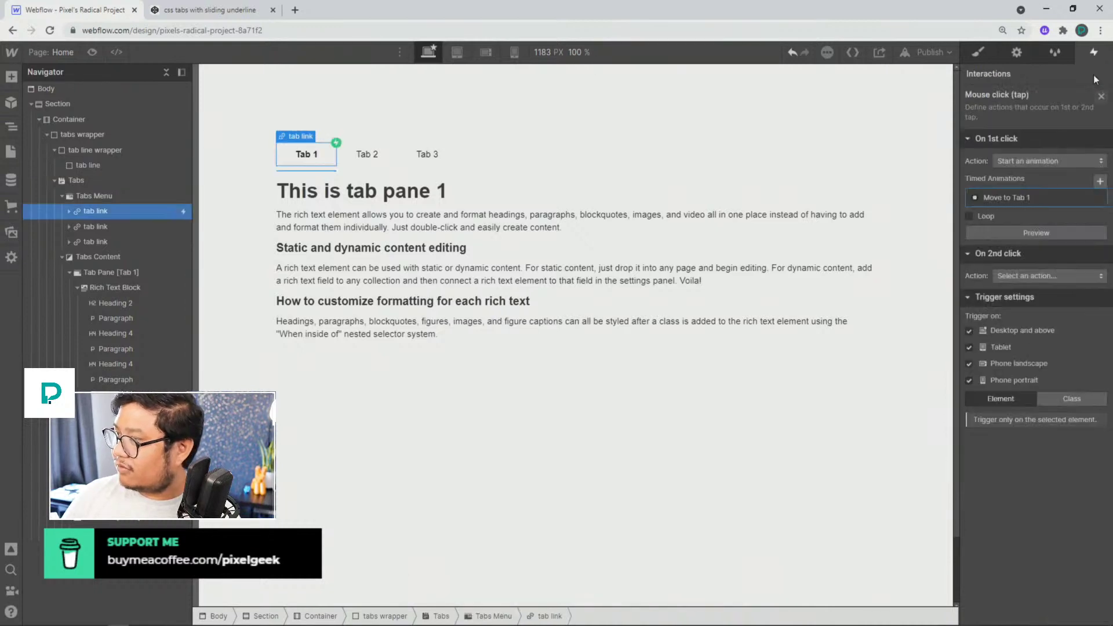
# Step: Add a Mouse click (tap) trigger to the Tab 2 link with Start an animation as its first-click action
pyautogui.click(124, 226)
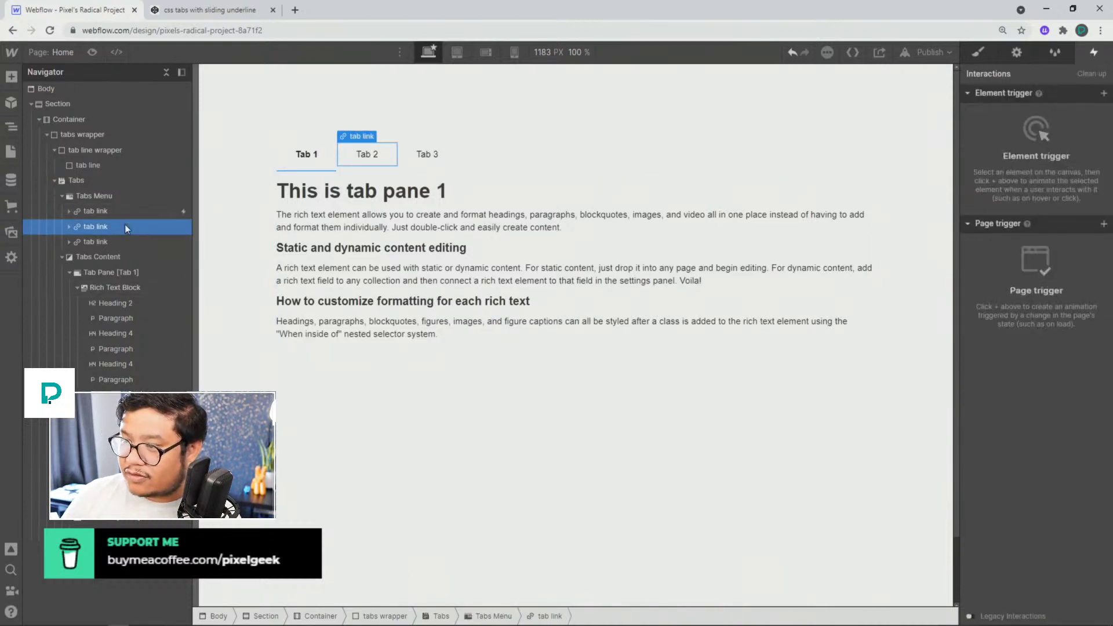
pyautogui.click(1103, 95)
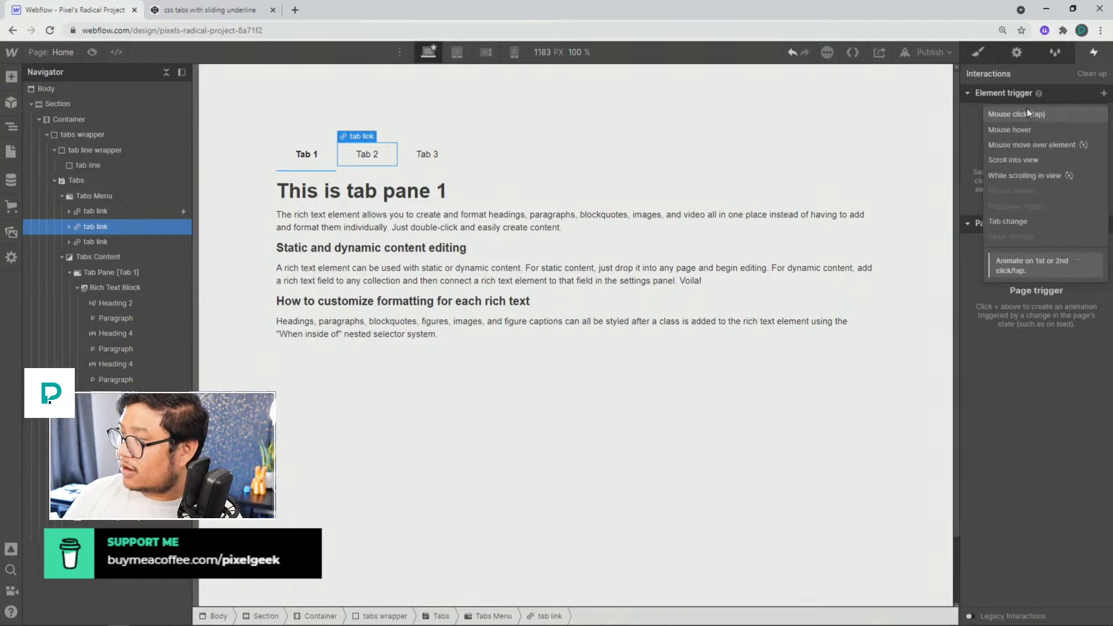
pyautogui.click(1028, 107)
pyautogui.click(1012, 161)
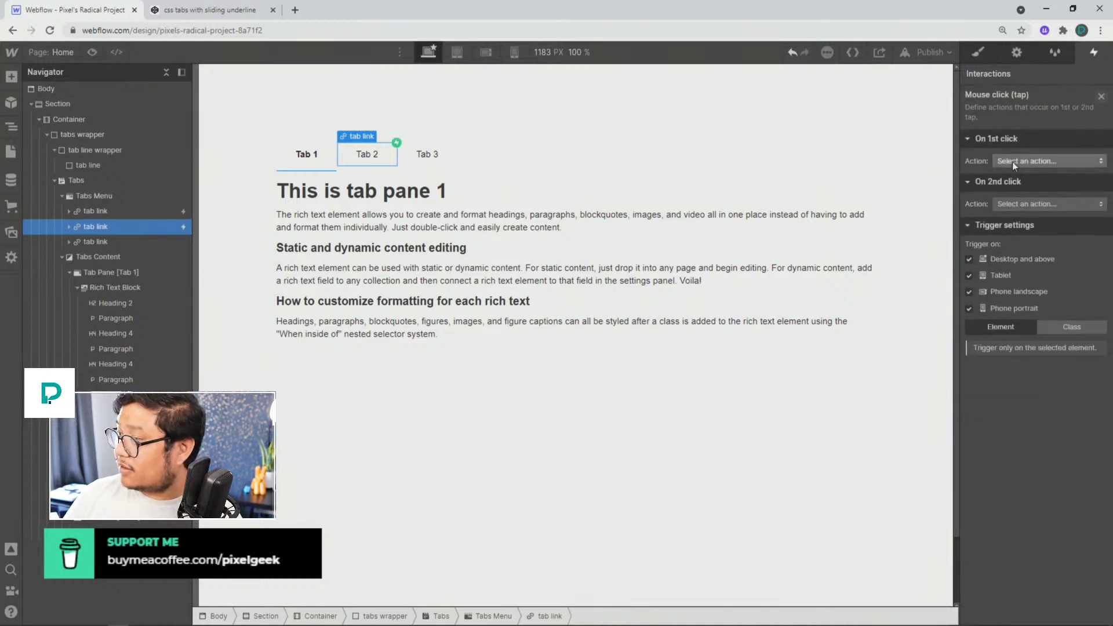
pyautogui.click(1010, 191)
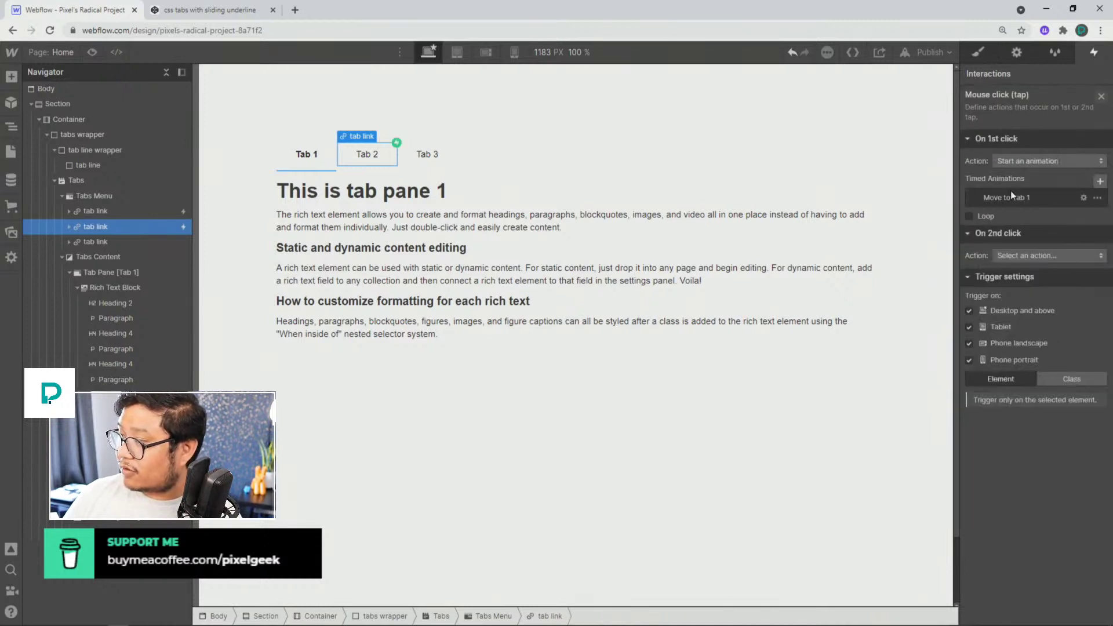
# Step: Duplicate the "Move to Tab 1" animation, assign the copy to the Tab 2 link's first click, and open it for editing
pyautogui.click(1097, 198)
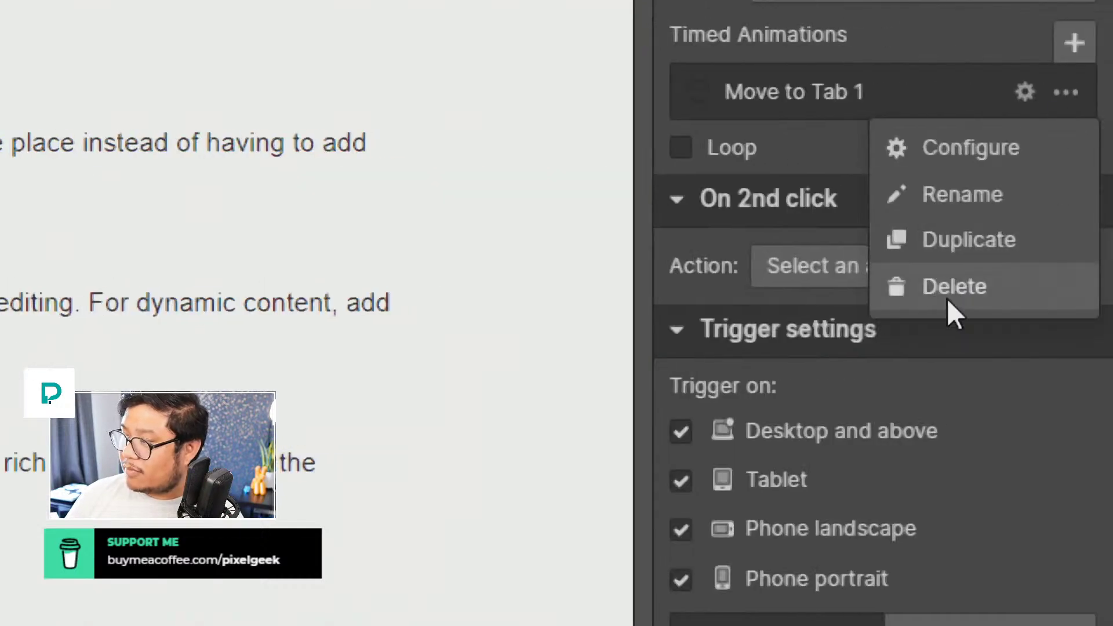
pyautogui.click(956, 249)
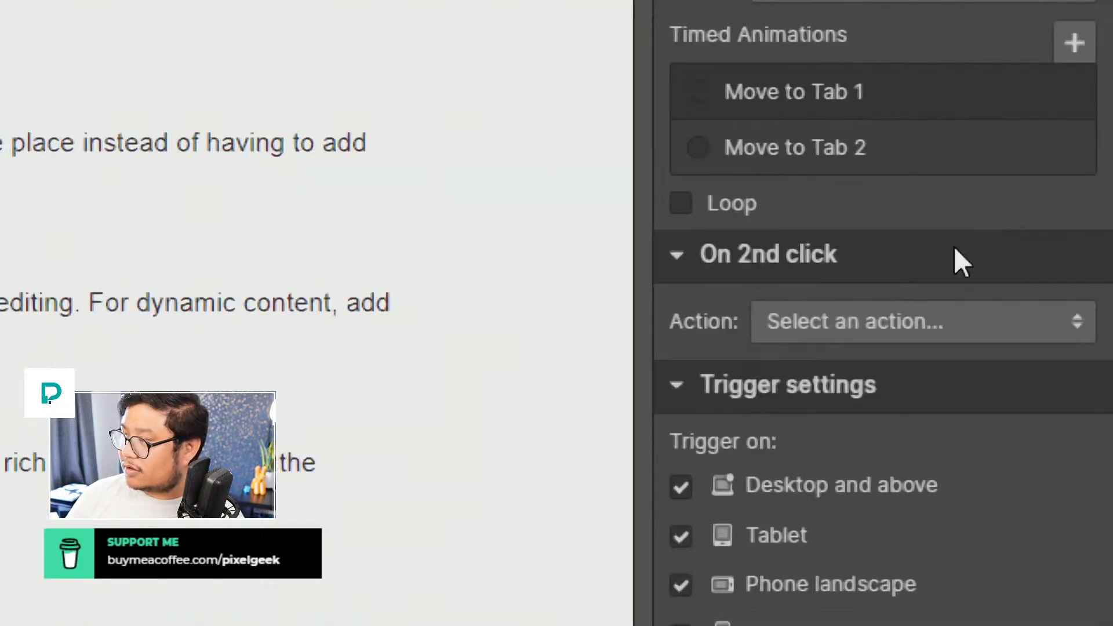
pyautogui.click(784, 147)
pyautogui.click(815, 147)
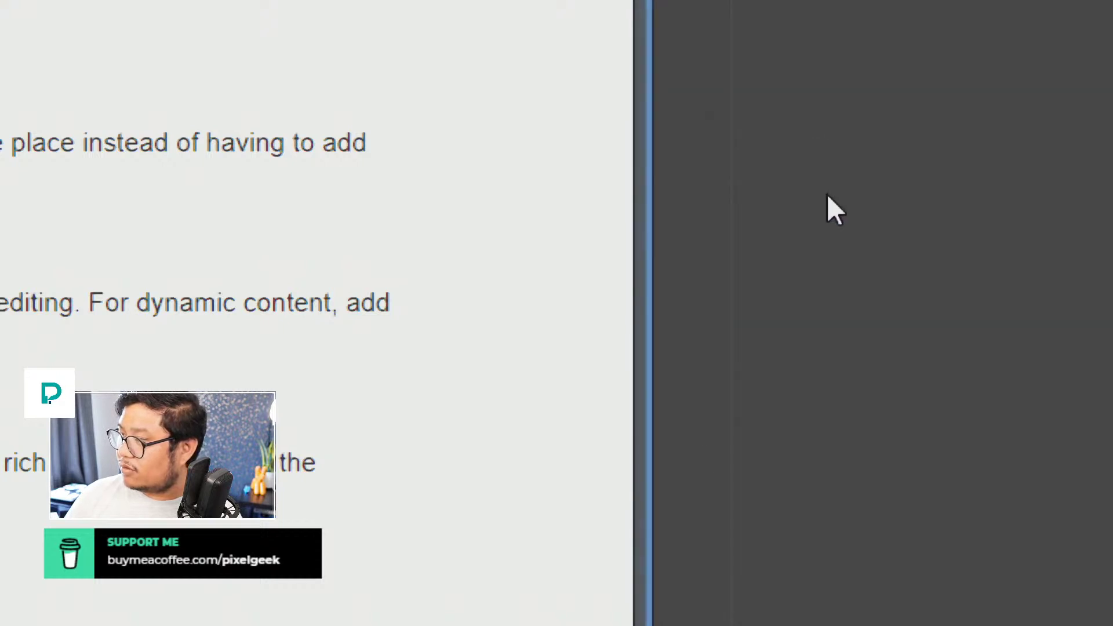
# Step: Set the tab line's X move to 100/3 percent in the Tab 2 animation and save it
pyautogui.click(850, 194)
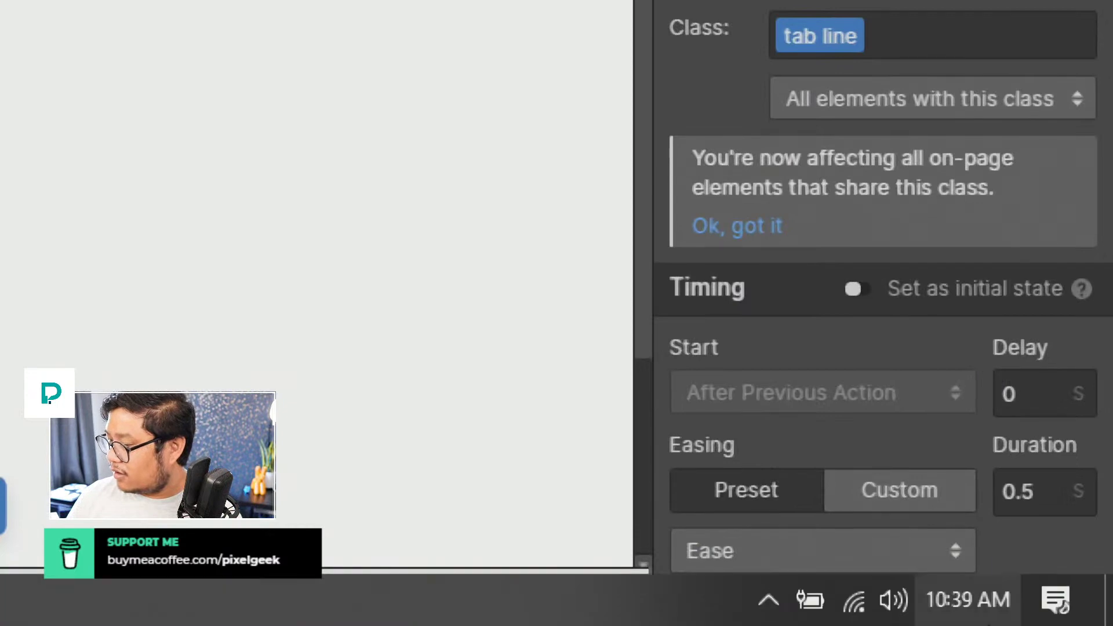
pyautogui.scroll(-3, 944, 481)
pyautogui.click(1035, 487)
pyautogui.write('100/3')
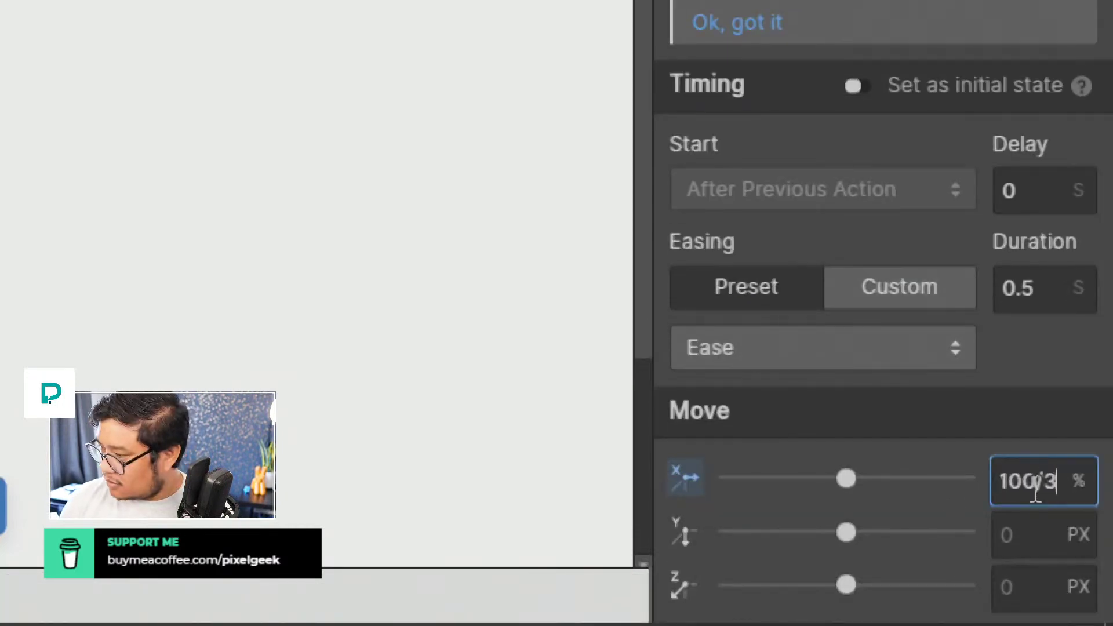
pyautogui.press('Return')
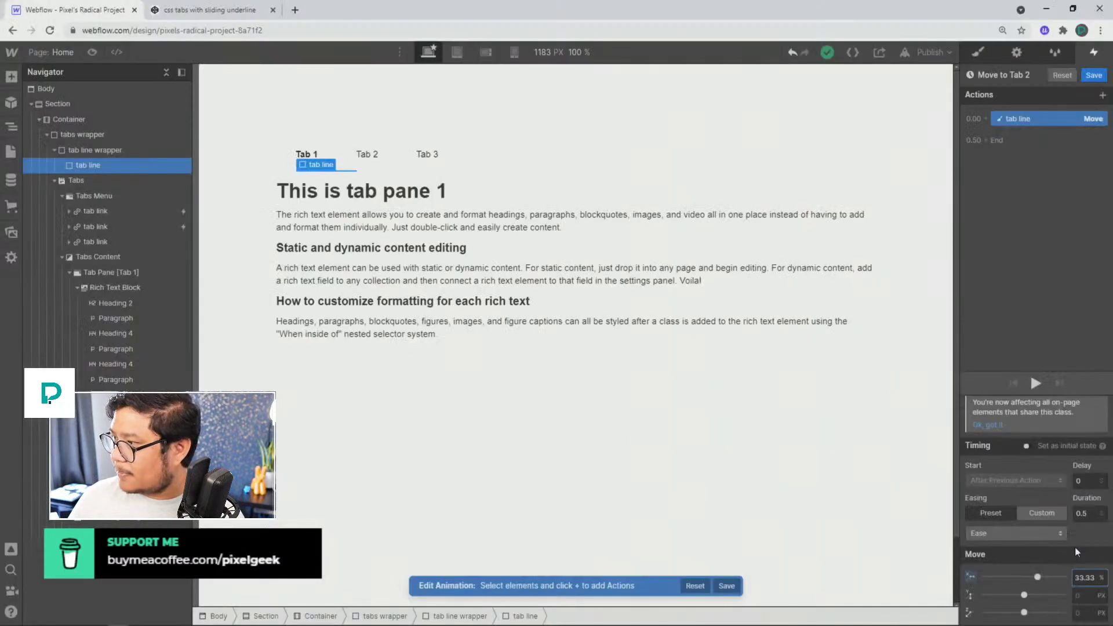
pyautogui.click(1093, 76)
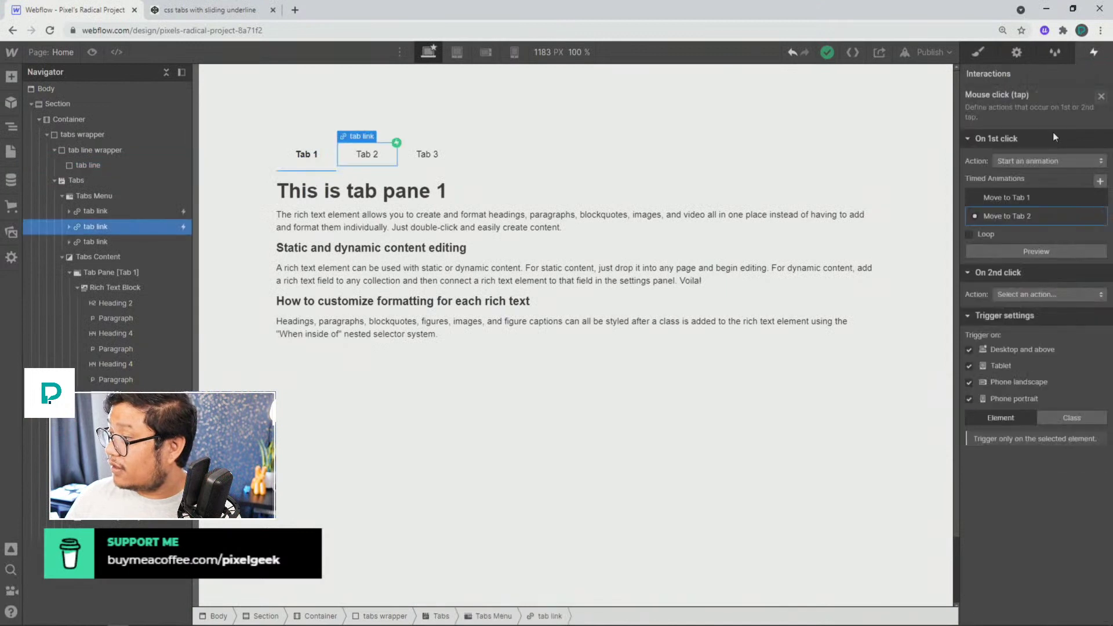
# Step: Add a Mouse click (tap) trigger to the Tab 3 link with Start an animation as its first-click action
pyautogui.click(426, 168)
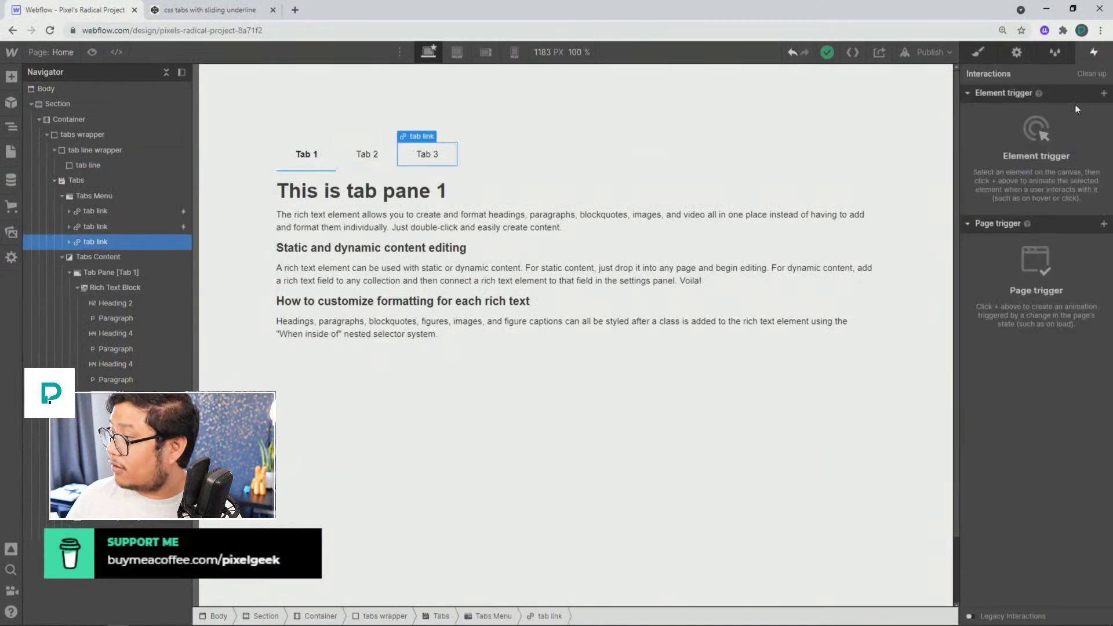
pyautogui.click(1103, 93)
pyautogui.click(1021, 116)
pyautogui.click(1011, 158)
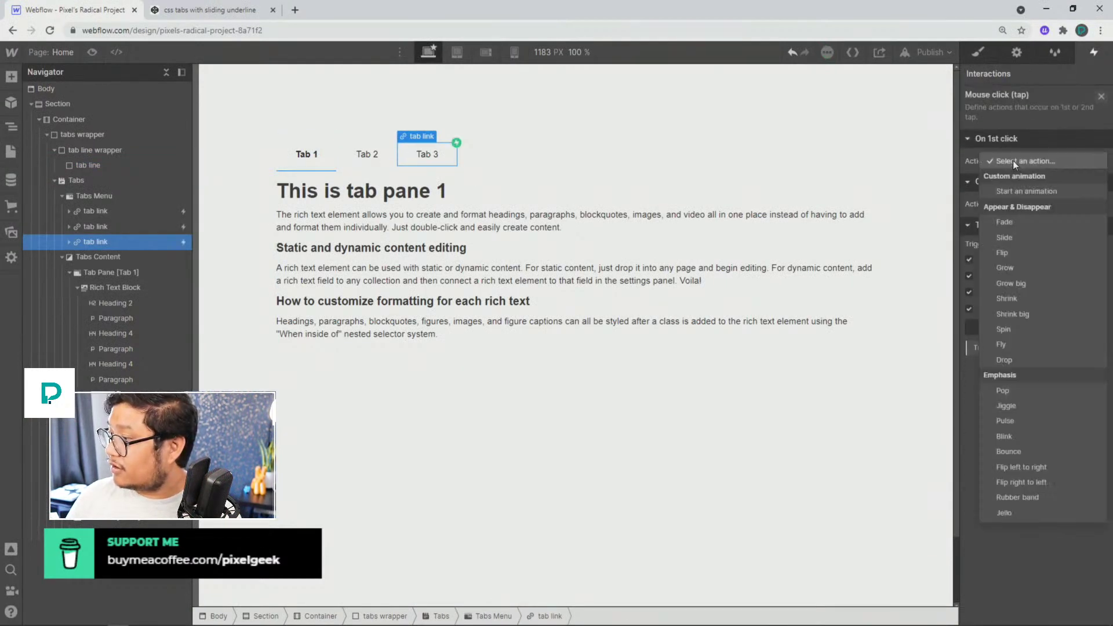
pyautogui.click(1006, 195)
# Step: Duplicate the "Move to Tab 2" animation, assign the copy to the Tab 3 link's first click, and open its tab line Move action
pyautogui.click(1097, 216)
pyautogui.click(1059, 259)
pyautogui.click(1010, 235)
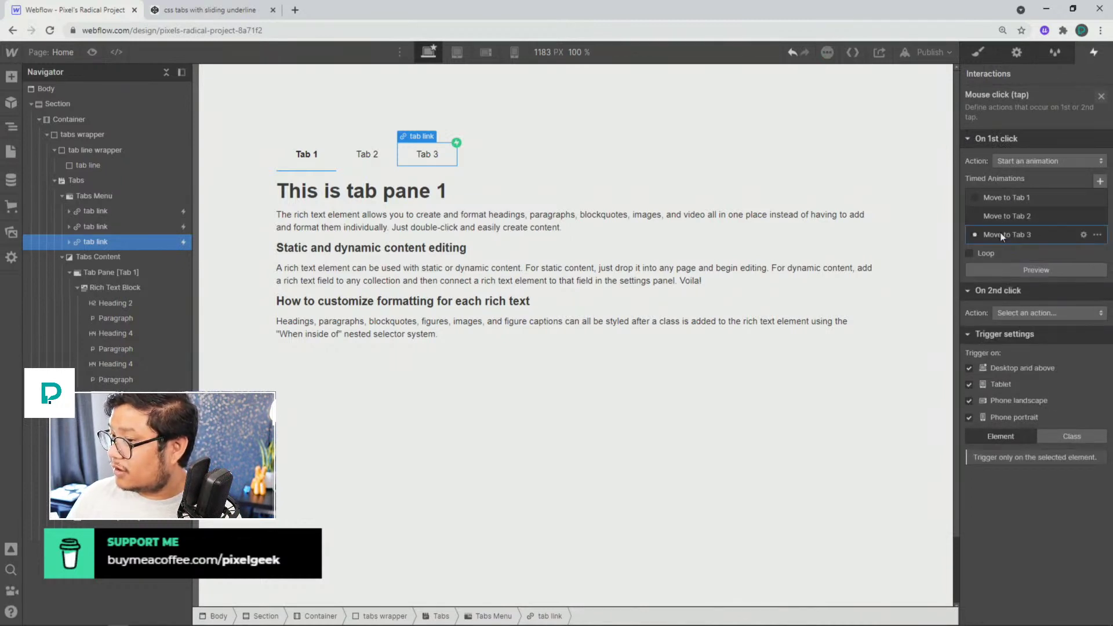
pyautogui.click(1000, 231)
pyautogui.click(1014, 119)
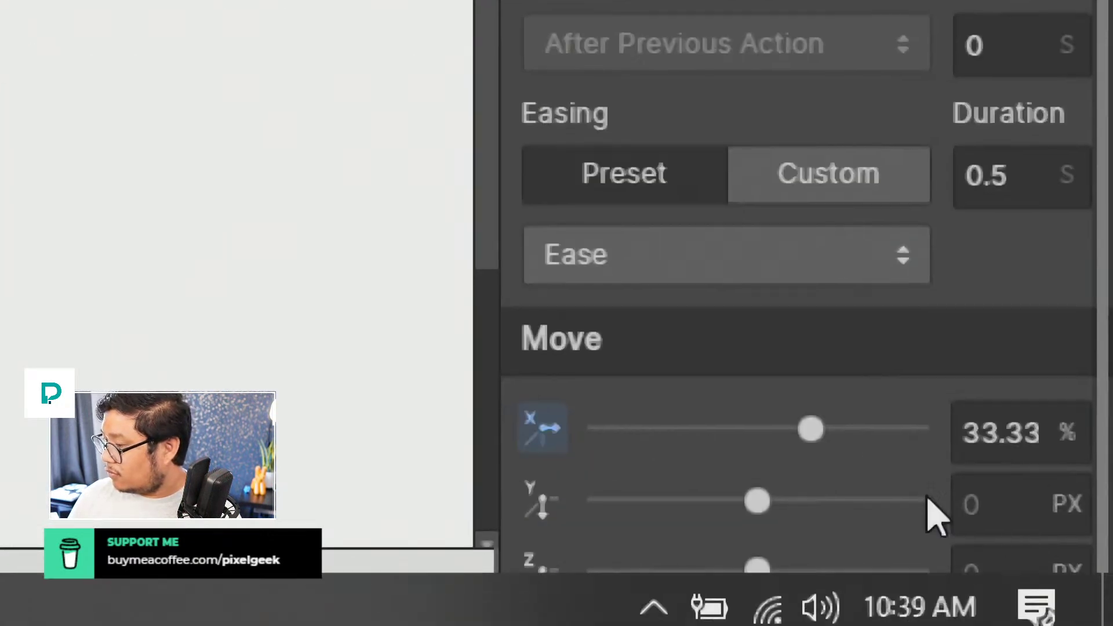
# Step: Try entering 2/3 as the X move percentage of the tab line in the Tab 3 animation
pyautogui.doubleClick(1056, 556)
pyautogui.write('10')
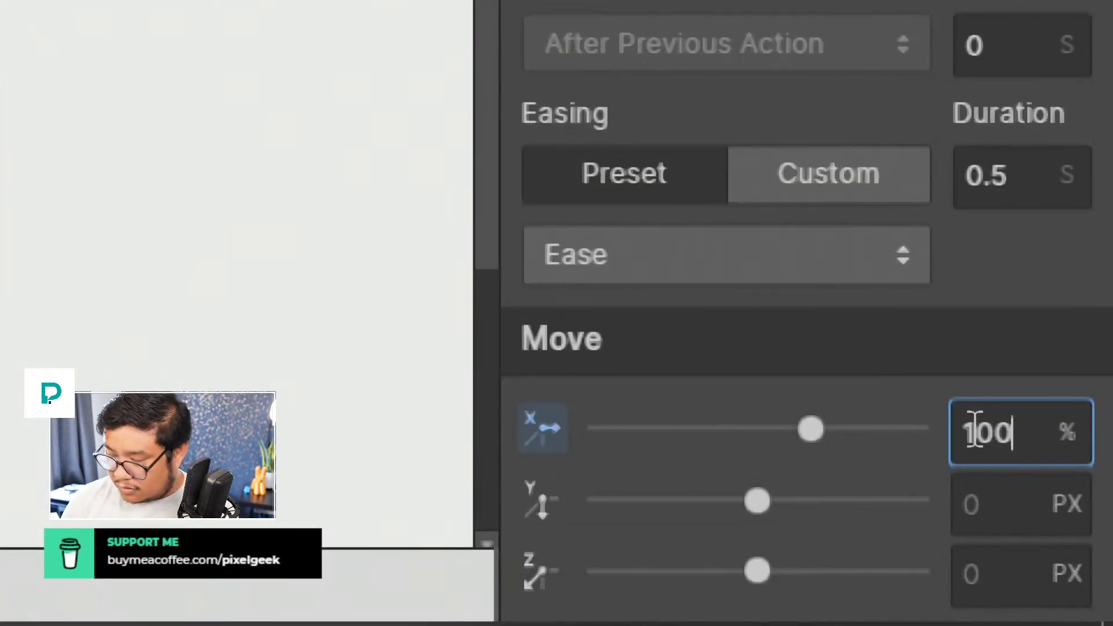
pyautogui.write('0')
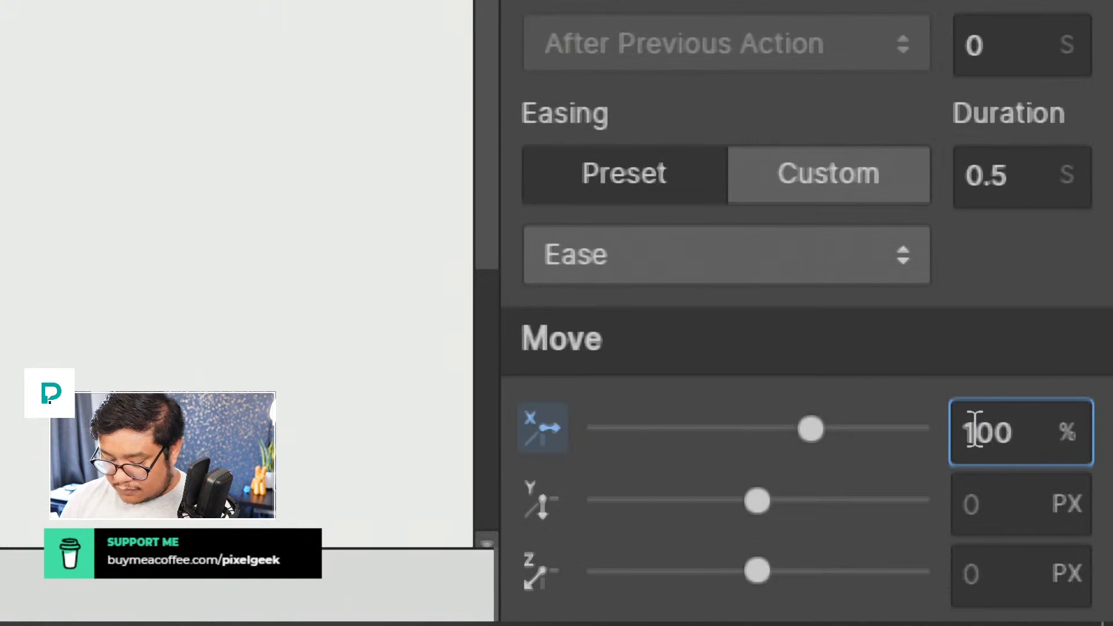
pyautogui.press('BackSpace')
pyautogui.press('BackSpace')
pyautogui.press('BackSpace')
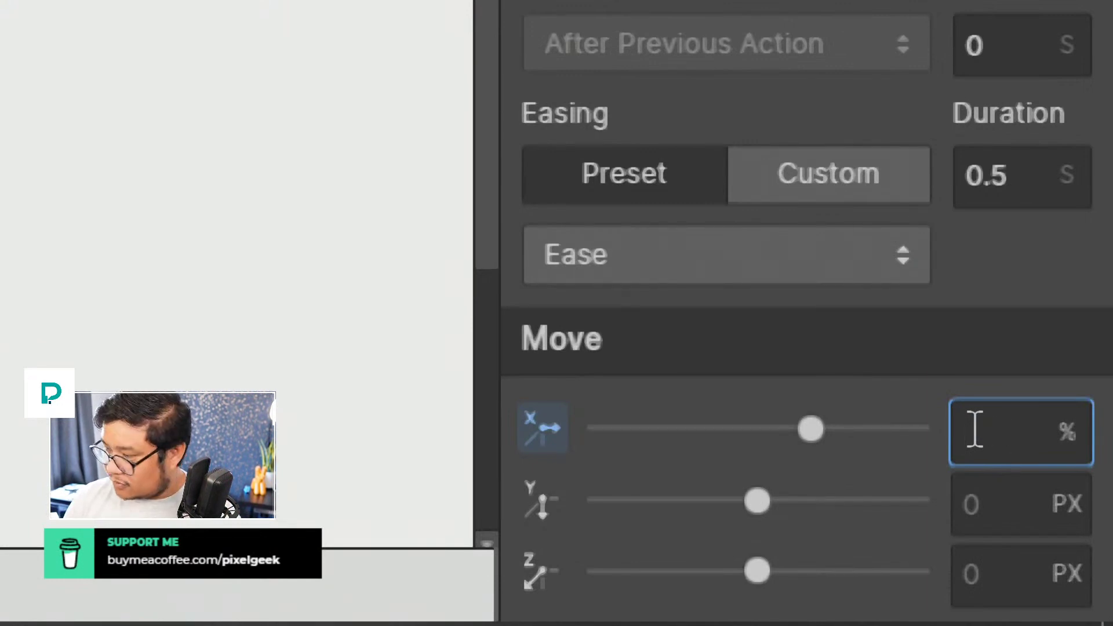
pyautogui.write('2/3')
pyautogui.press('Return')
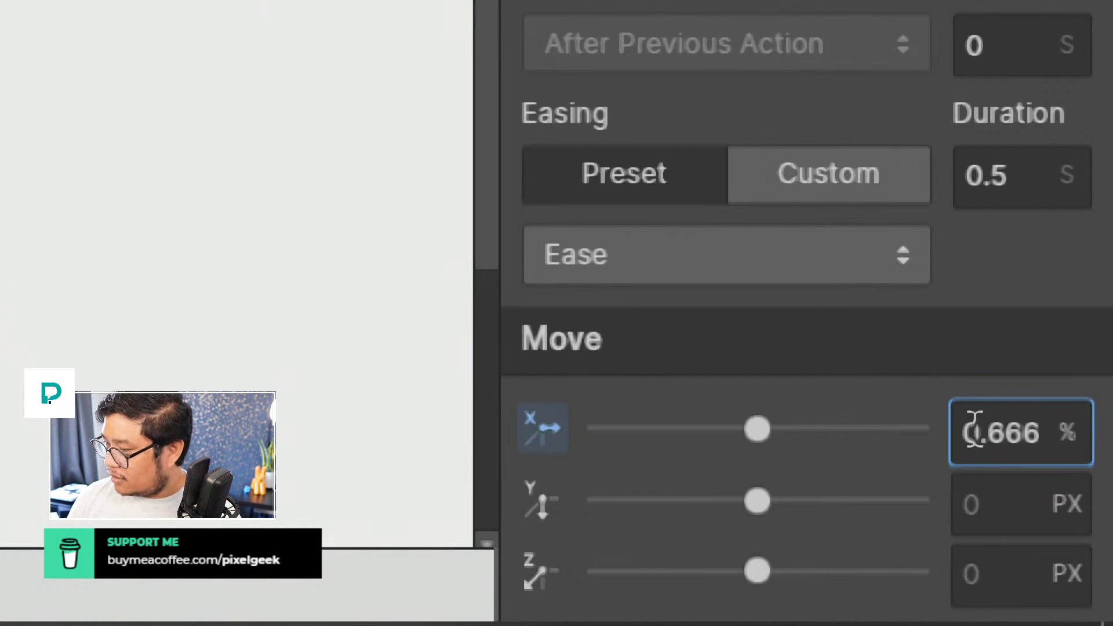
# Step: Set the tab line's X move to 66.66% in the Tab 3 animation and save it
pyautogui.doubleClick(1004, 441)
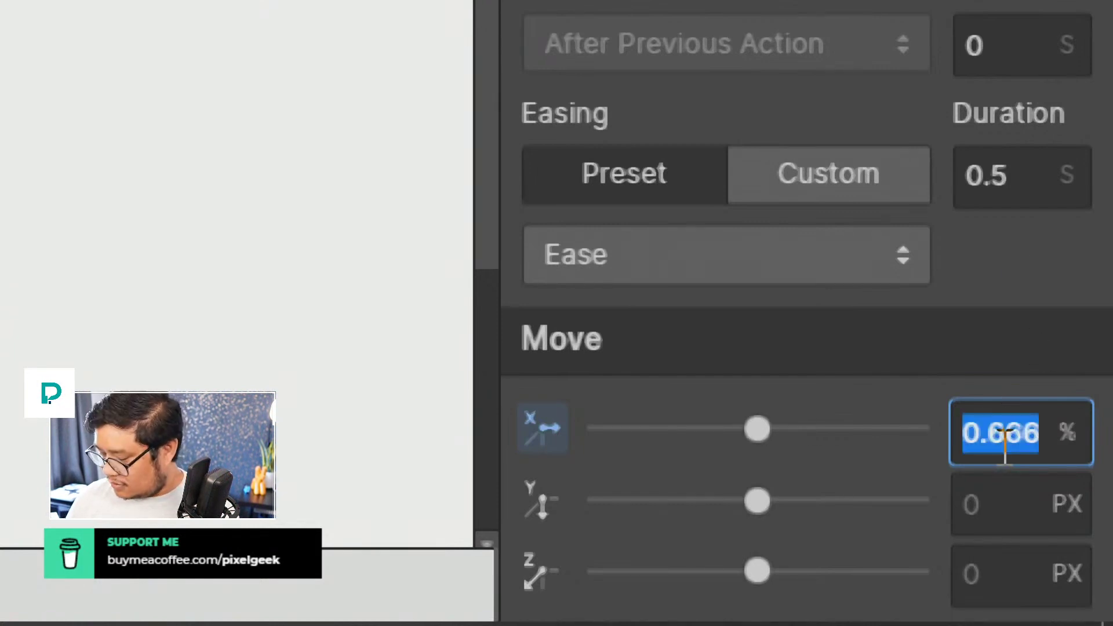
pyautogui.press('Left')
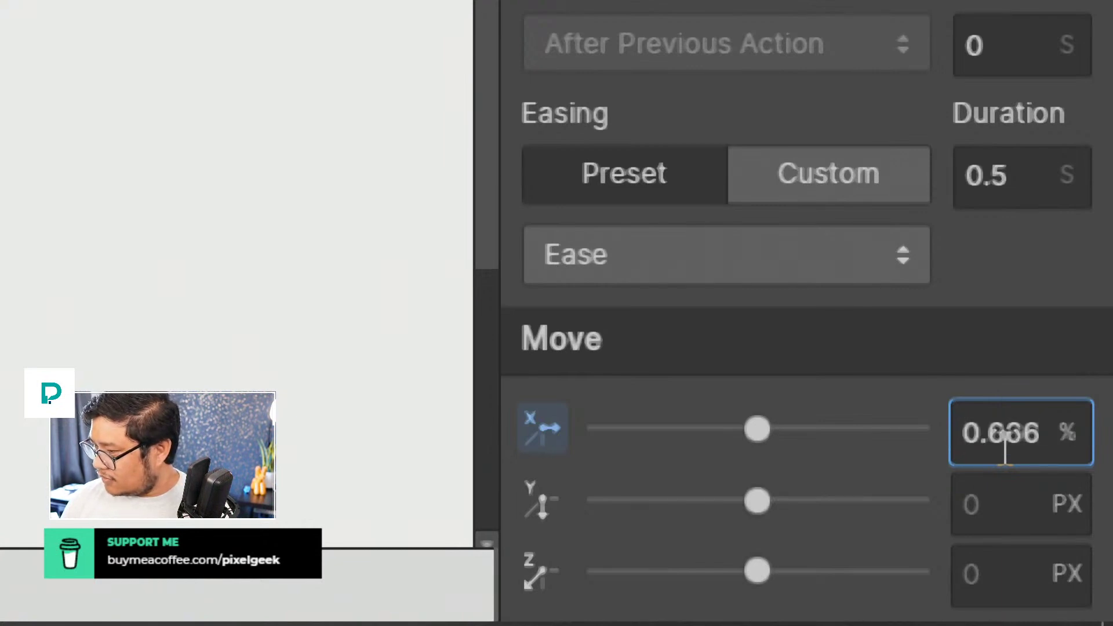
pyautogui.doubleClick(1004, 446)
pyautogui.press('BackSpace')
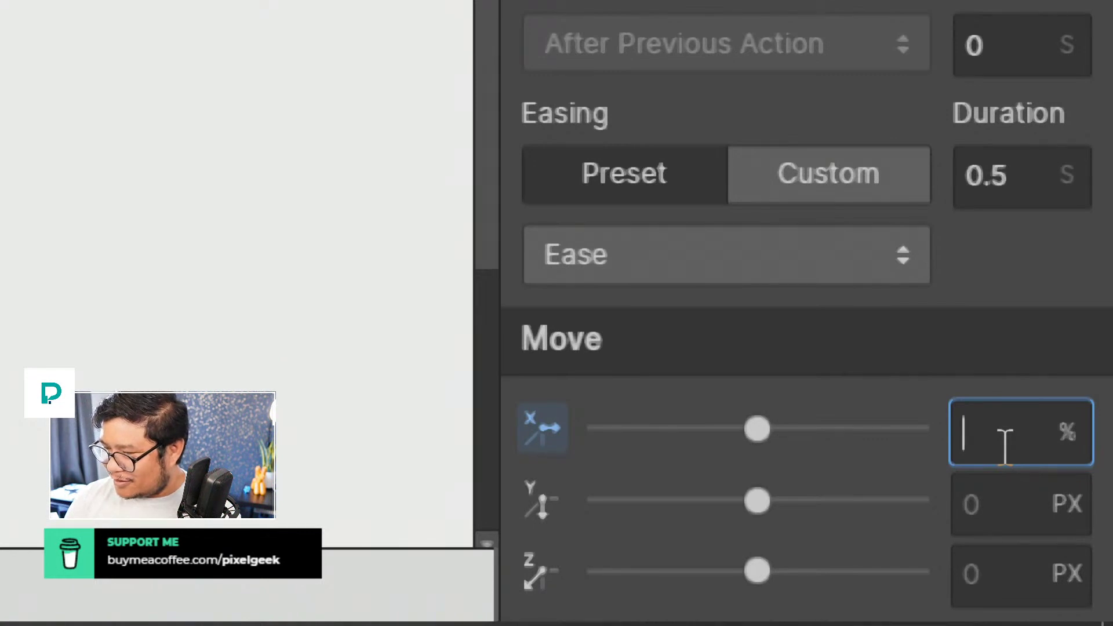
pyautogui.write('66.6666')
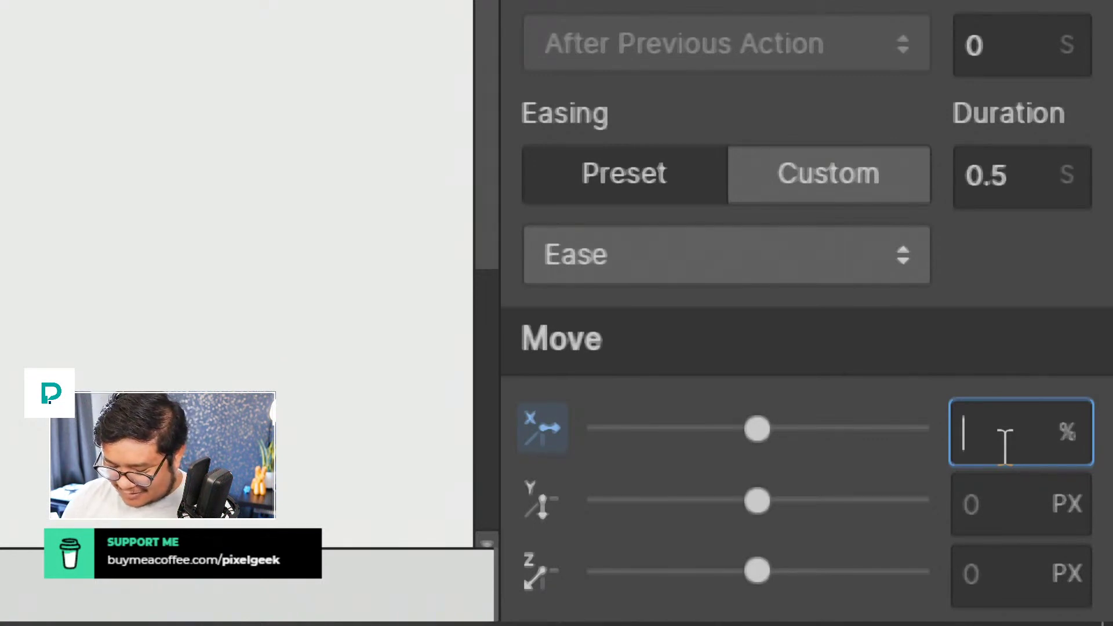
pyautogui.write('6')
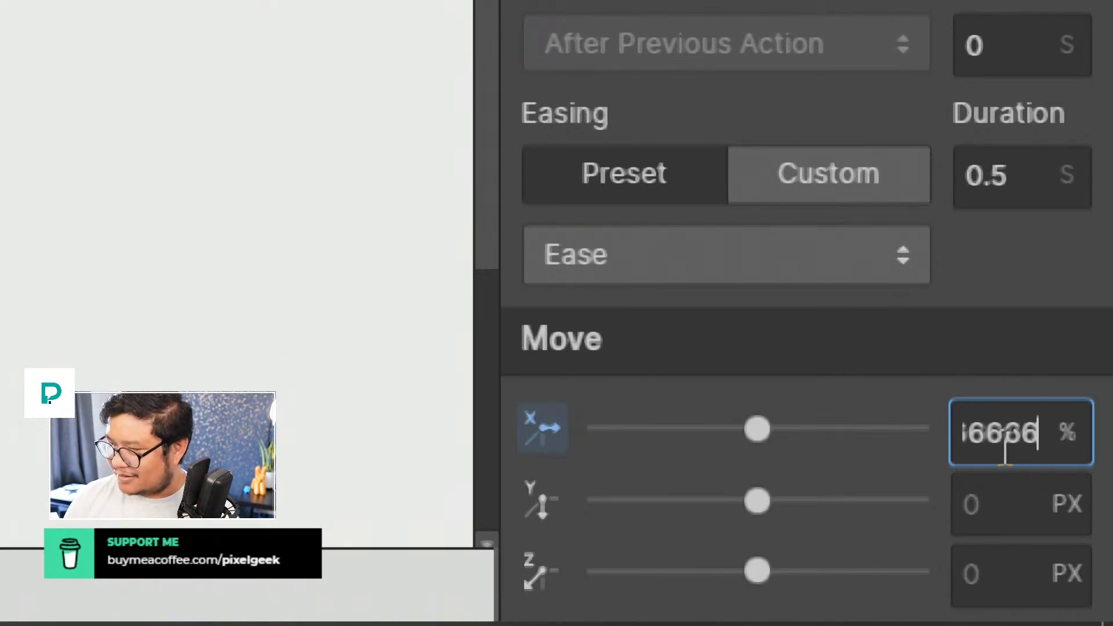
pyautogui.press('Return')
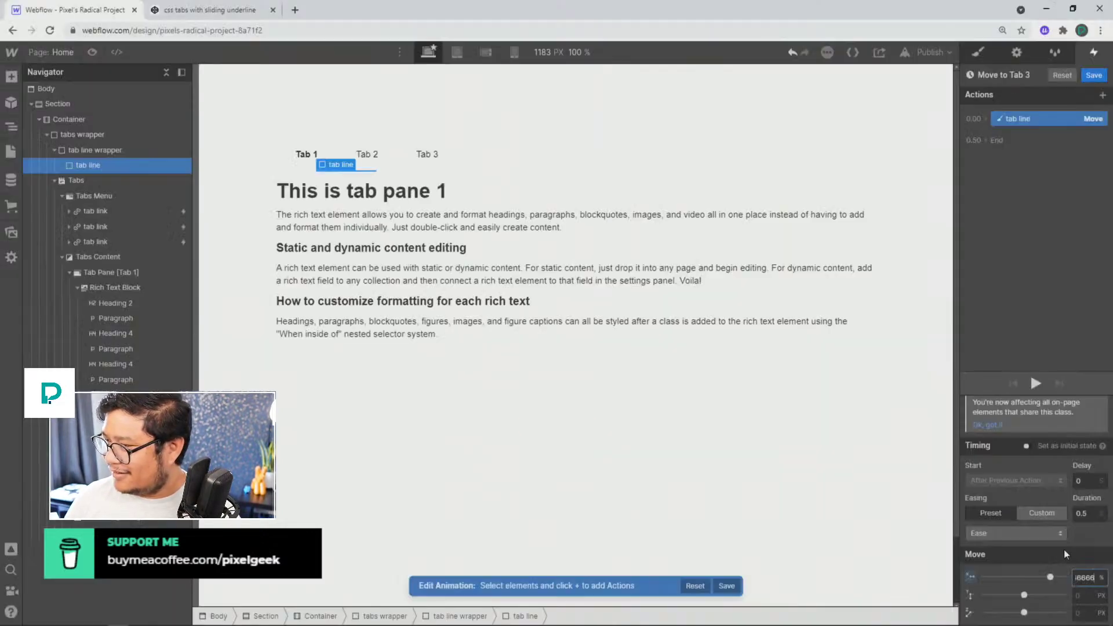
pyautogui.click(1094, 75)
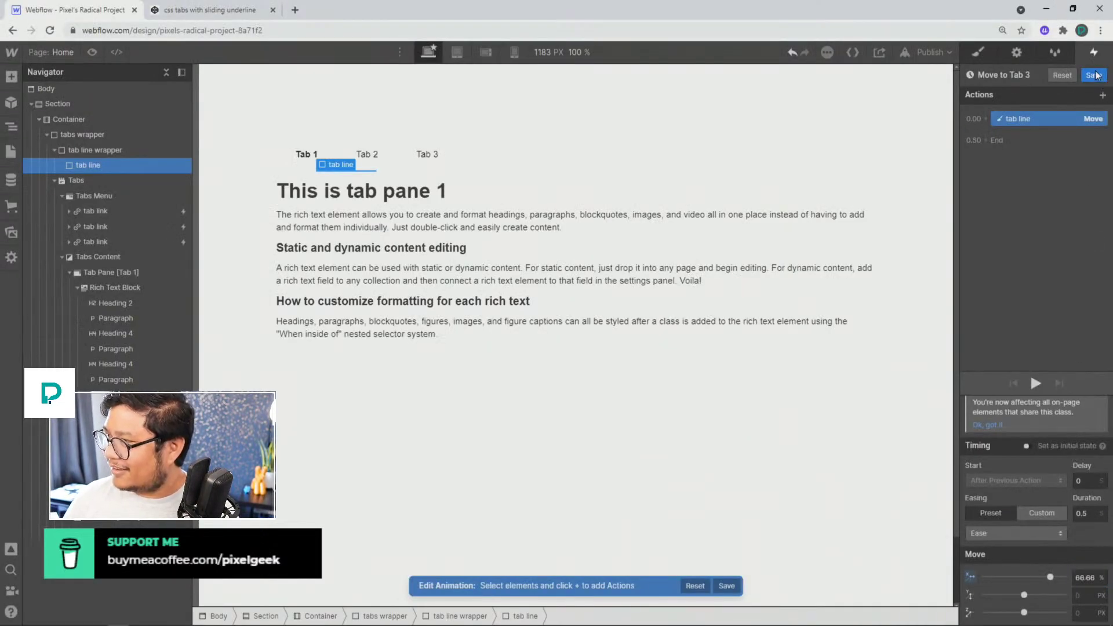
# Step: Preview the page and switch repeatedly between Tab 1, Tab 2 and Tab 3 to test the line's sliding movement
pyautogui.click(92, 51)
pyautogui.click(348, 154)
pyautogui.click(419, 157)
pyautogui.click(344, 157)
pyautogui.click(287, 155)
pyautogui.click(347, 156)
pyautogui.click(405, 158)
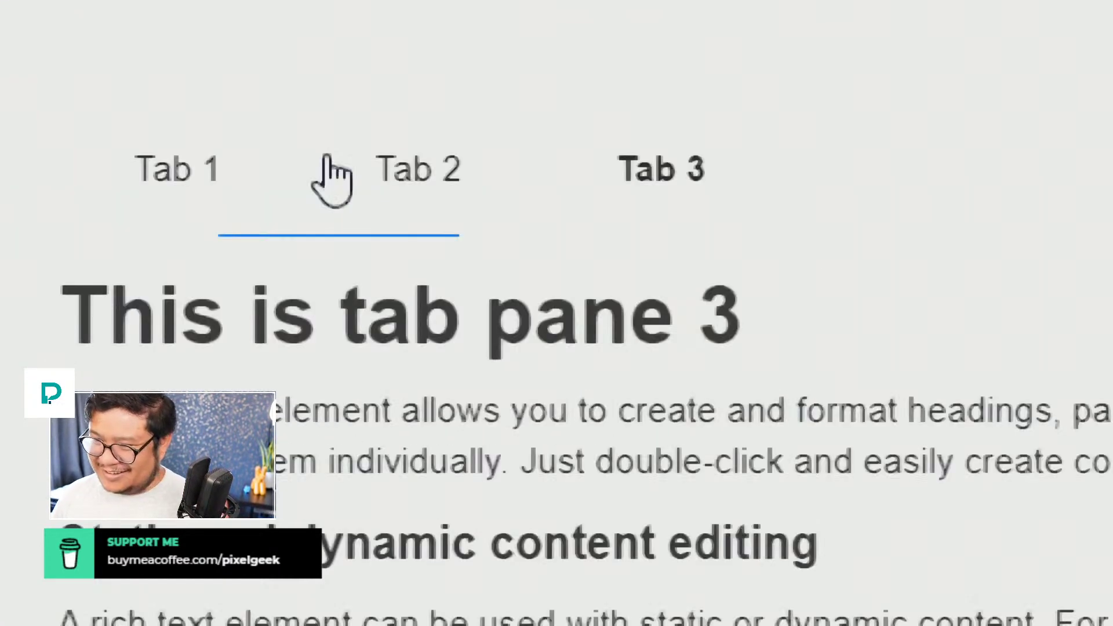
pyautogui.click(140, 177)
pyautogui.click(397, 173)
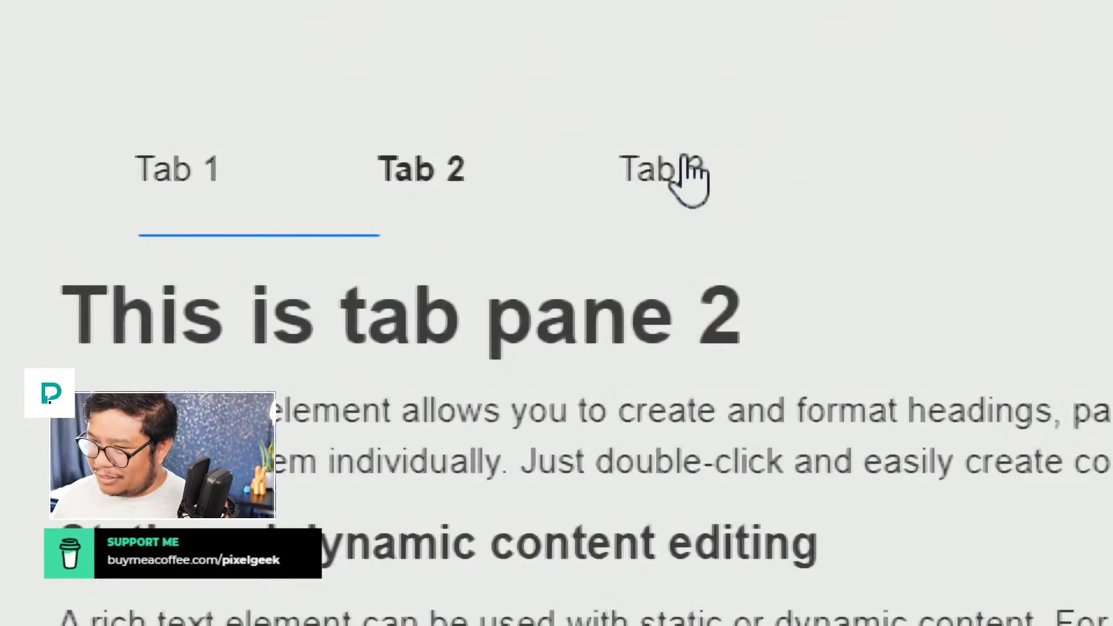
# Step: Switch through all three tabs again in the preview to check where the underline stops, and return to the editor
pyautogui.click(676, 172)
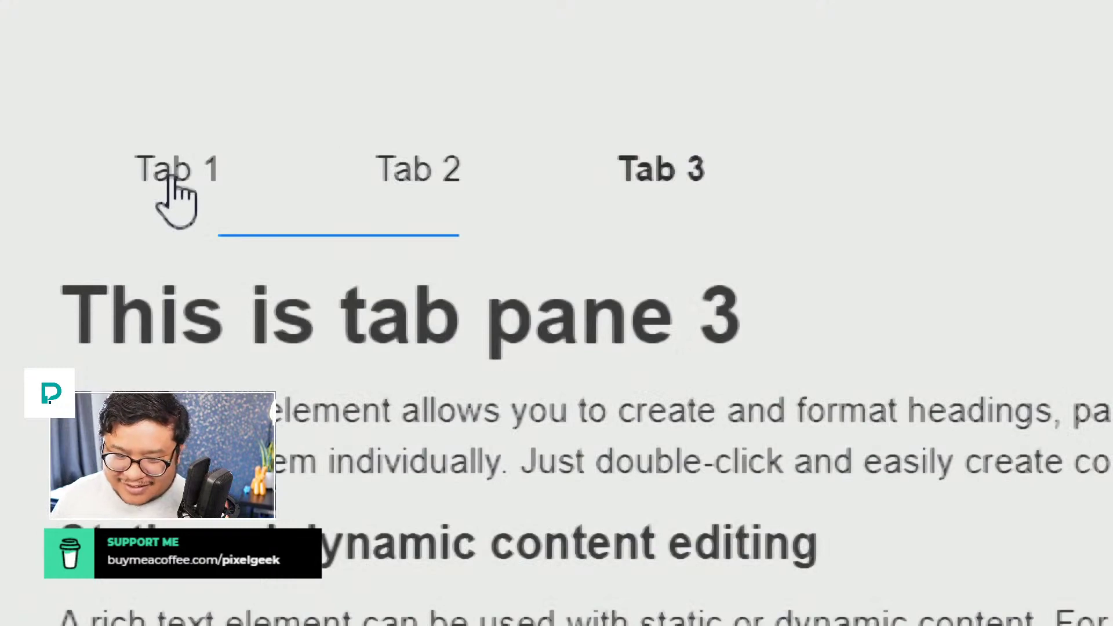
pyautogui.click(173, 178)
pyautogui.click(471, 178)
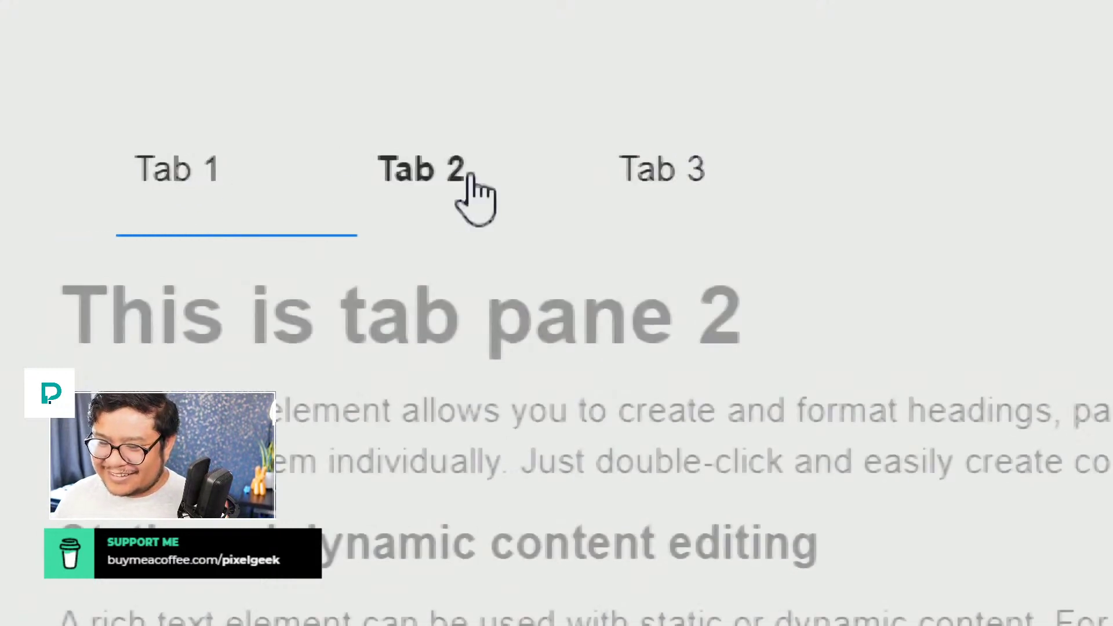
pyautogui.click(632, 169)
pyautogui.click(183, 179)
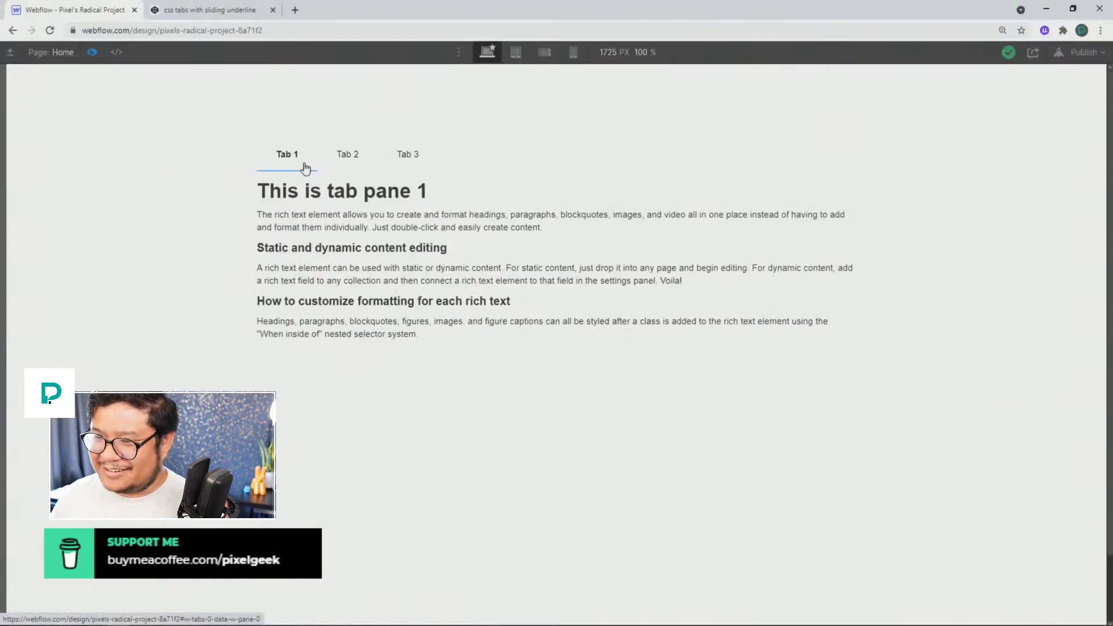
pyautogui.click(88, 52)
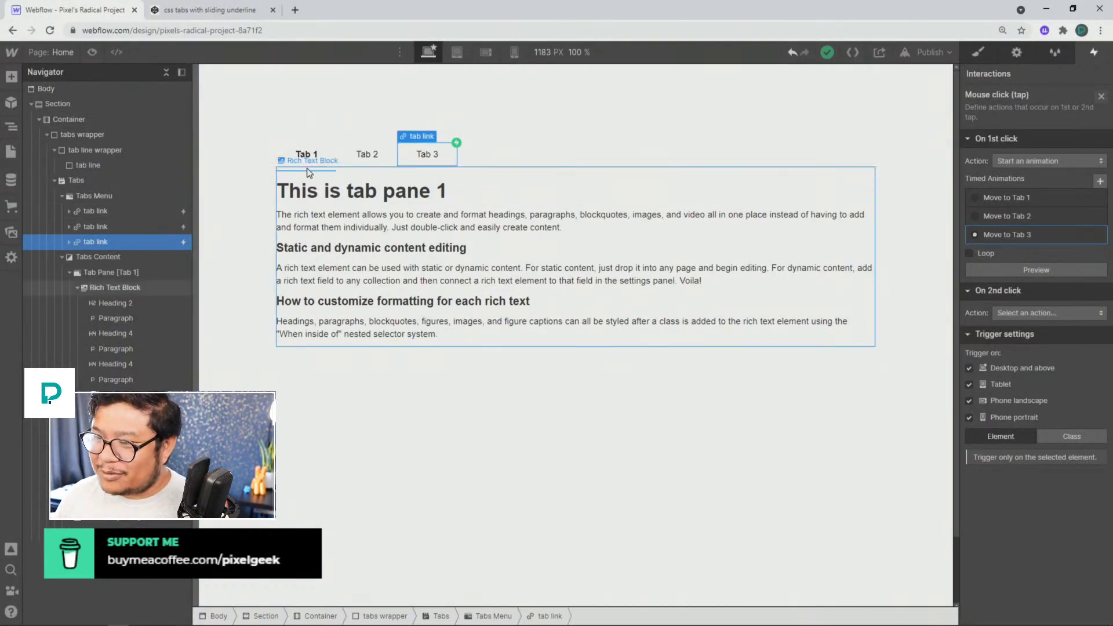
# Step: Set the tab line's X move to 100% in the "Move to Tab 2" animation of the Tab 2 link and save it
pyautogui.click(85, 171)
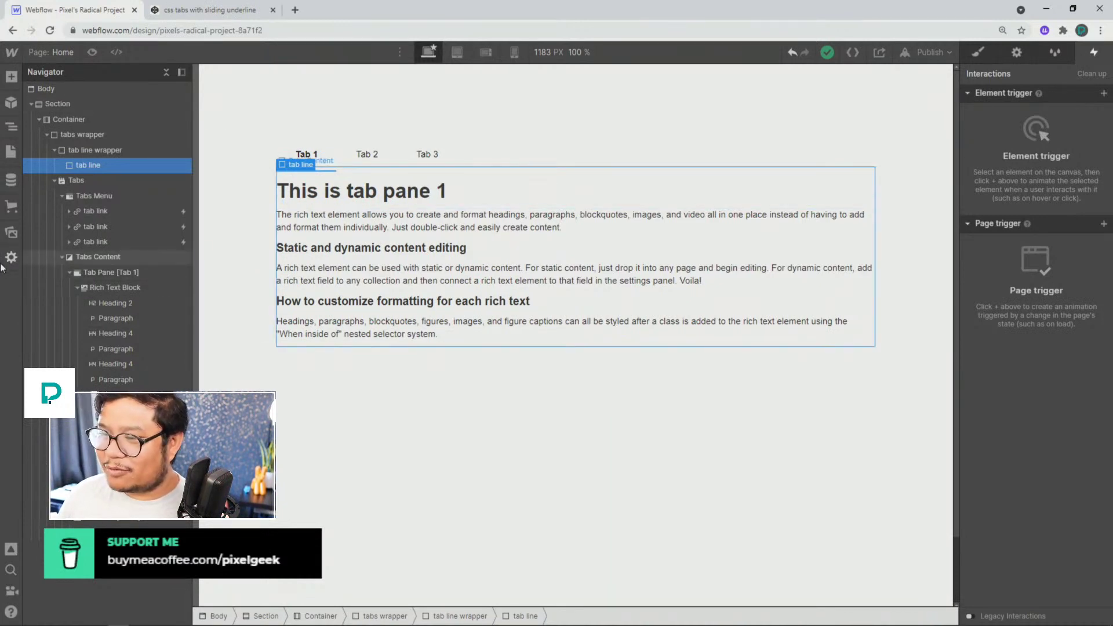
pyautogui.click(154, 230)
pyautogui.click(969, 119)
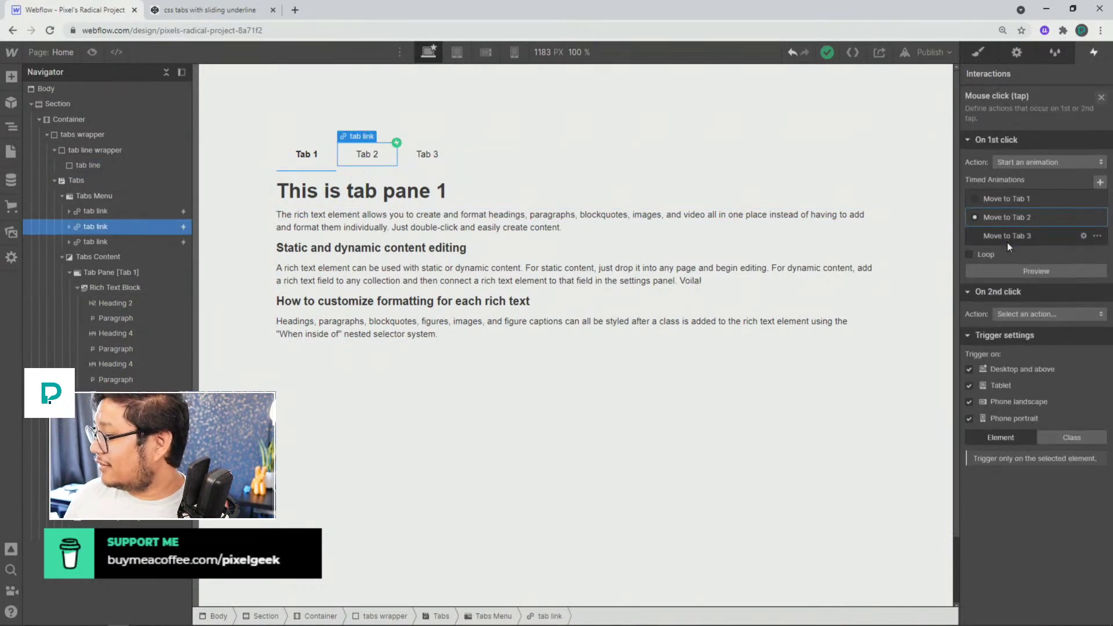
pyautogui.click(1018, 218)
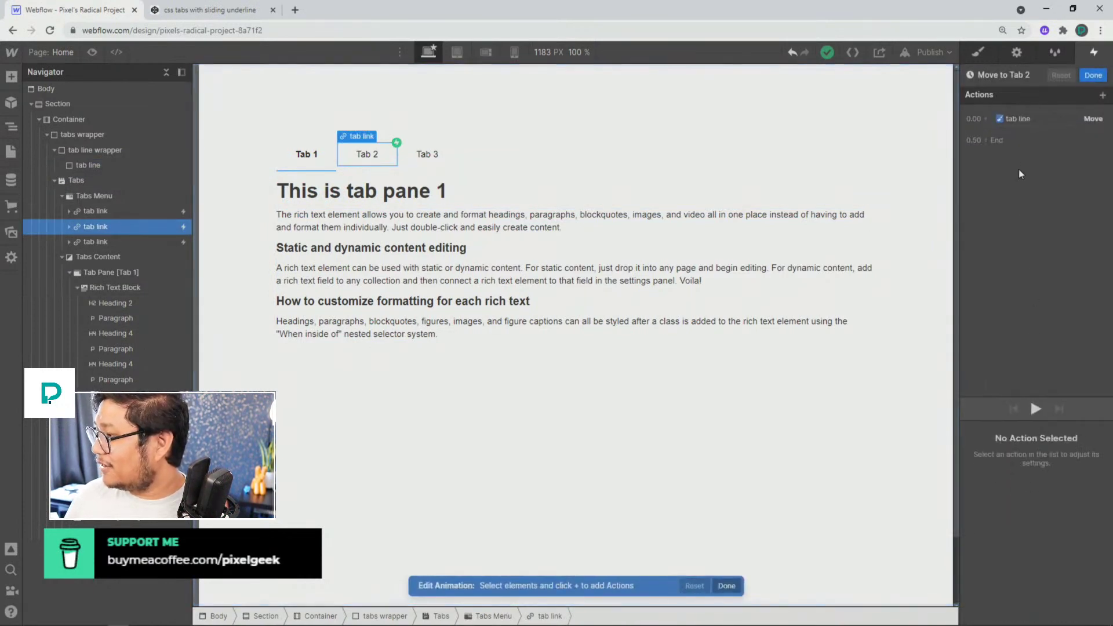
pyautogui.click(1024, 119)
pyautogui.click(1082, 577)
pyautogui.write('100')
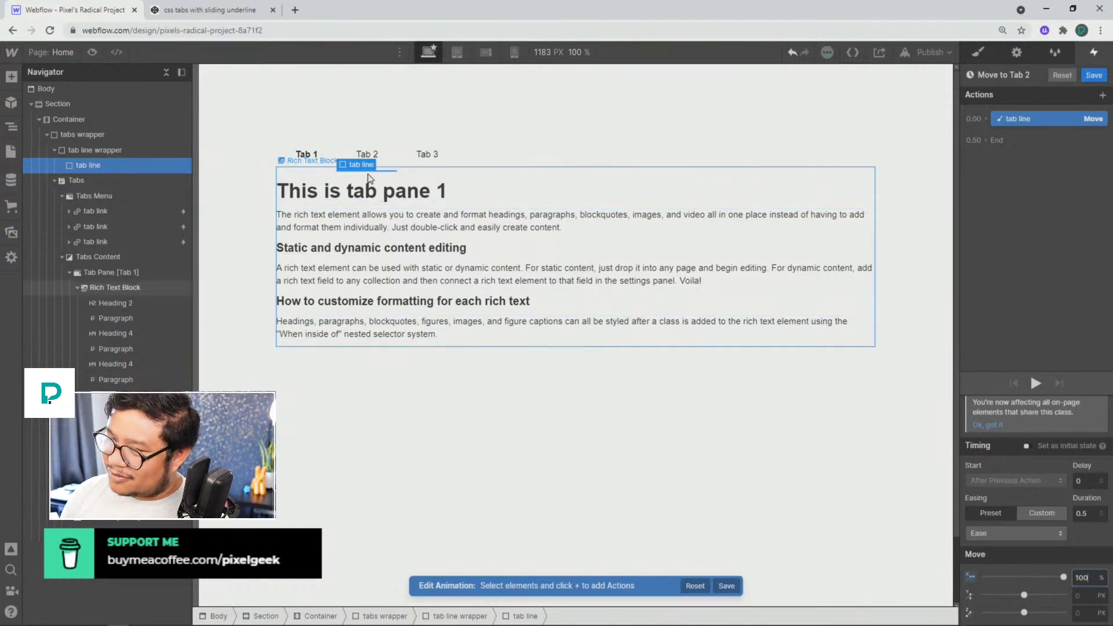
pyautogui.click(1093, 76)
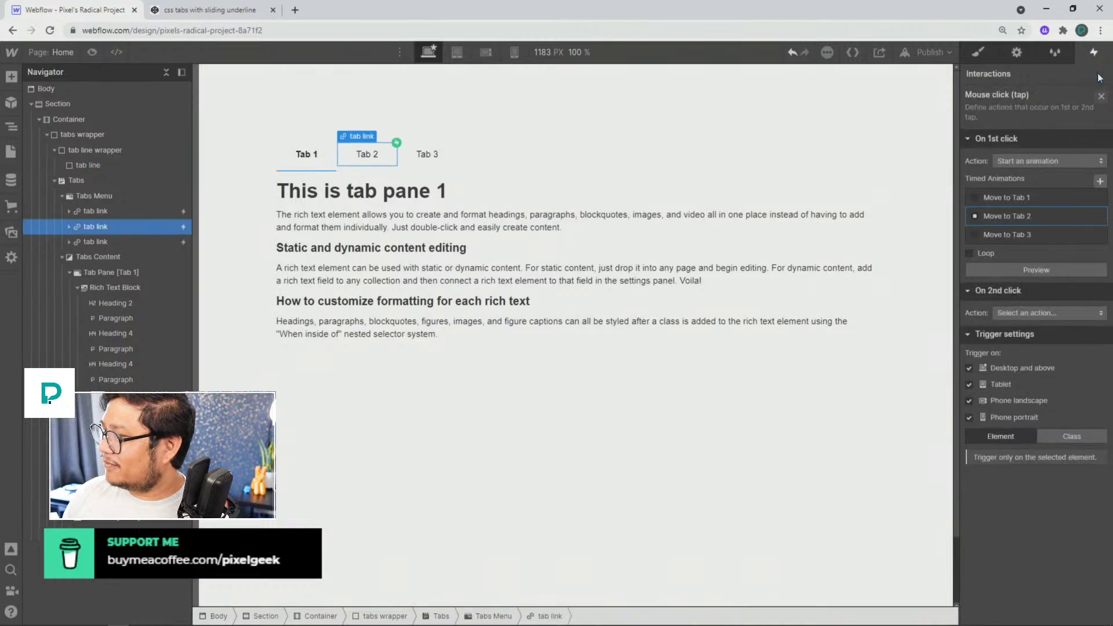
# Step: Set the tab line's X move to 200% in the "Move to Tab 3" animation of the Tab 3 link and save it
pyautogui.click(155, 240)
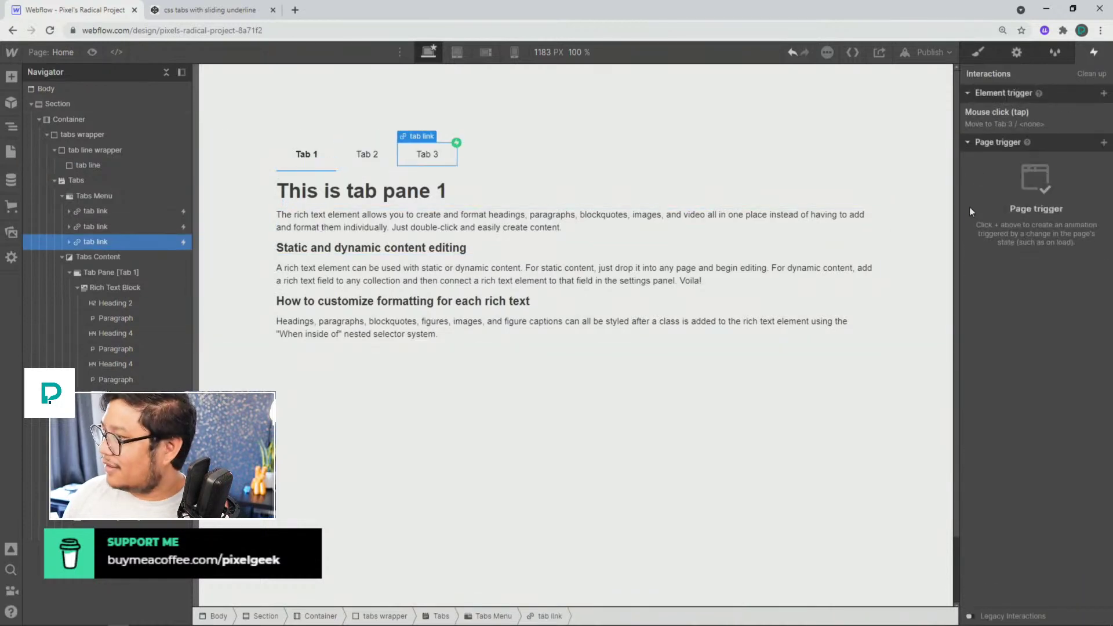
pyautogui.click(1001, 127)
pyautogui.click(1003, 234)
pyautogui.click(1022, 118)
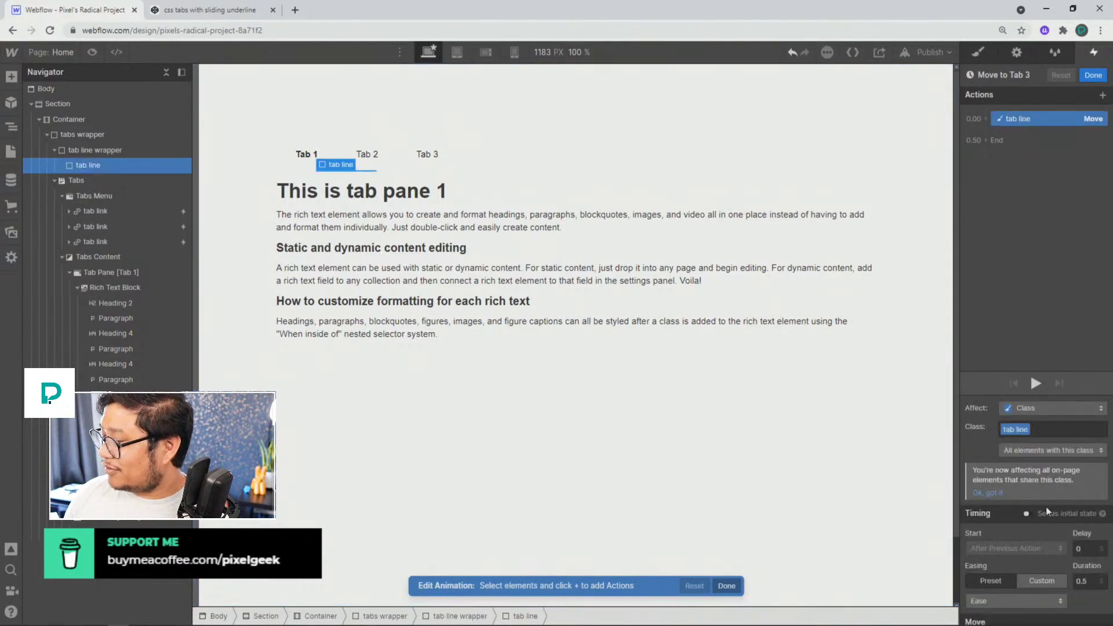
pyautogui.click(1082, 578)
pyautogui.write('200')
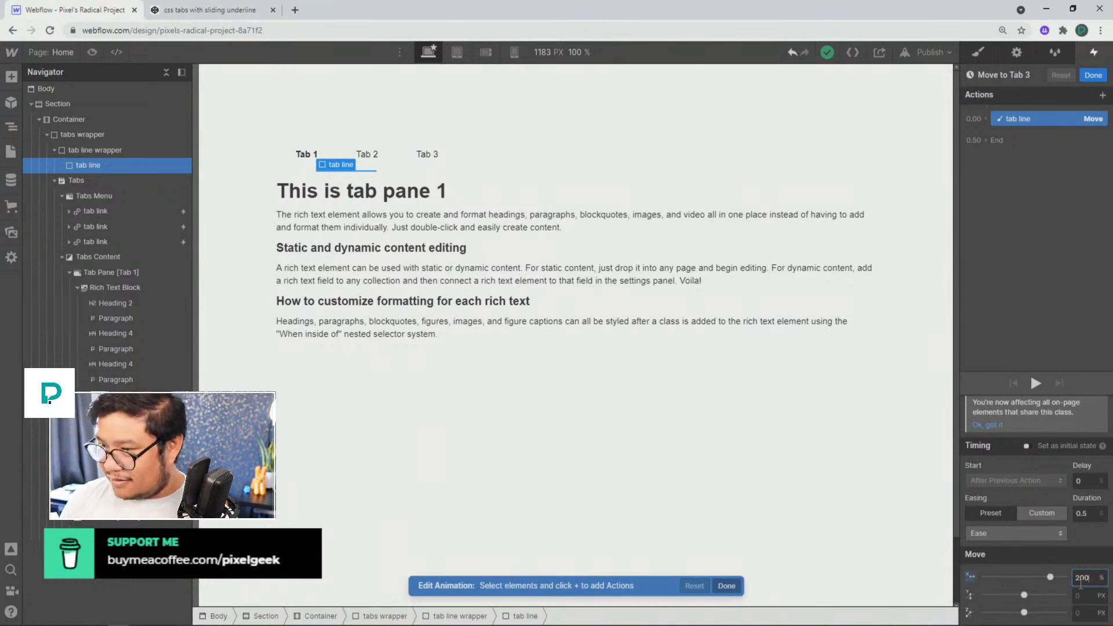
pyautogui.press('Return')
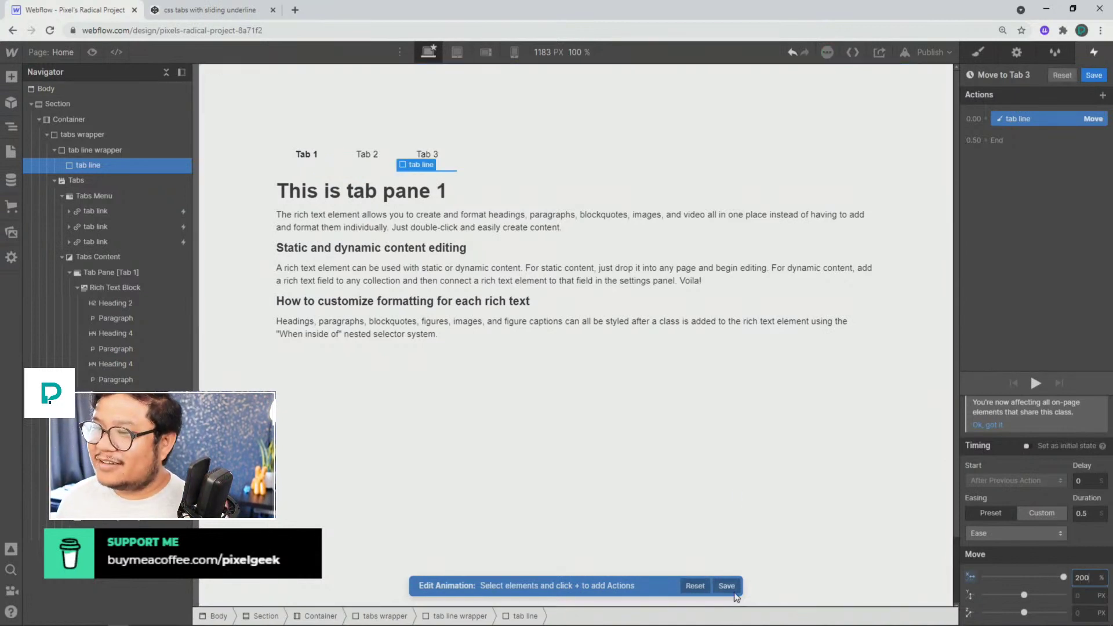
pyautogui.click(1094, 74)
# Step: Preview the page and switch repeatedly between the three tabs in varying order to check that the line lines up with each tab
pyautogui.click(93, 52)
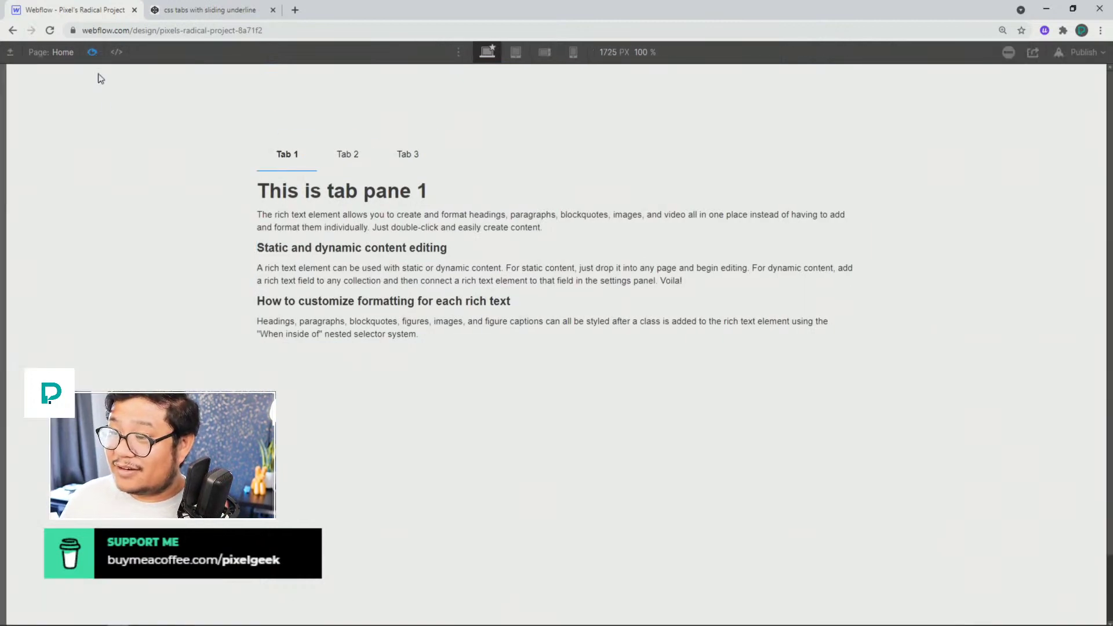
pyautogui.click(345, 155)
pyautogui.click(408, 155)
pyautogui.click(294, 159)
pyautogui.click(344, 155)
pyautogui.click(407, 154)
pyautogui.click(357, 157)
pyautogui.click(283, 155)
pyautogui.click(347, 158)
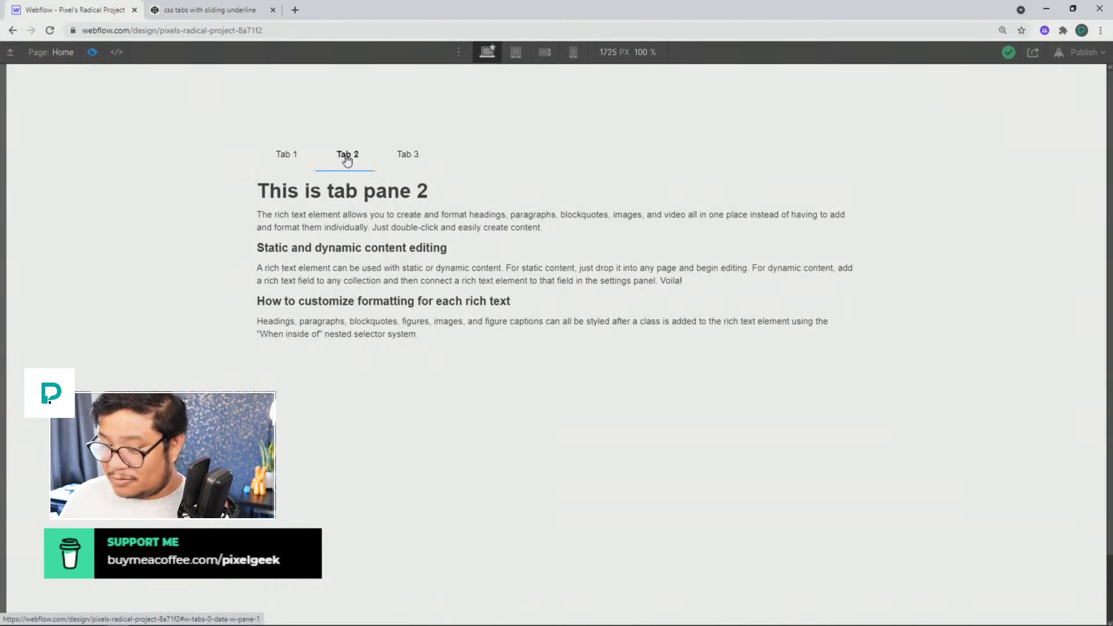
pyautogui.click(406, 155)
pyautogui.click(347, 155)
pyautogui.click(295, 159)
pyautogui.click(343, 165)
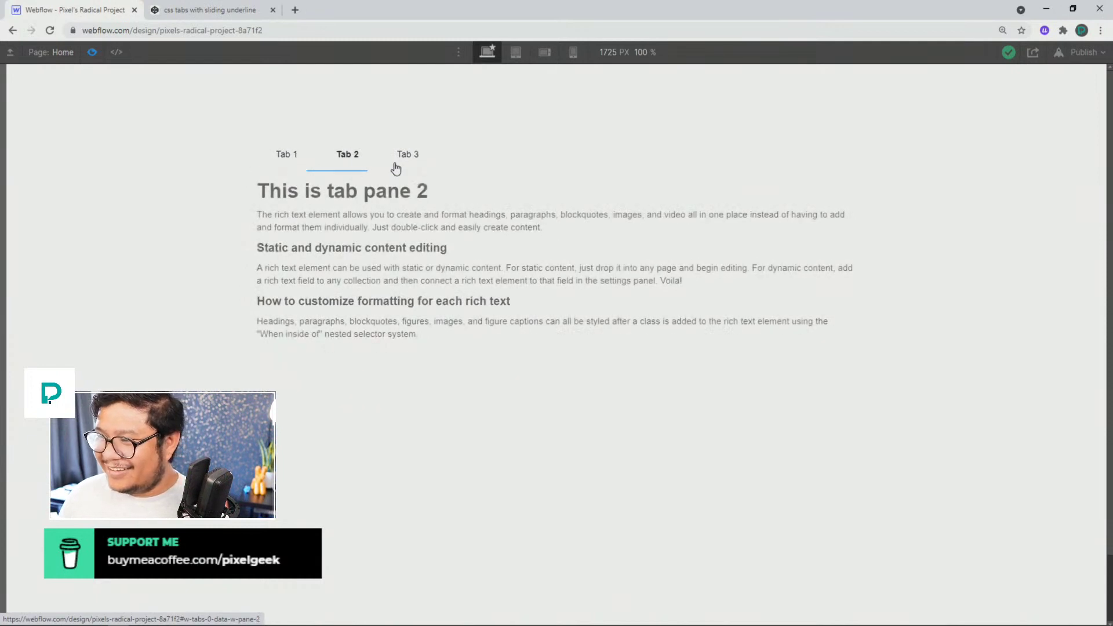
pyautogui.click(409, 156)
pyautogui.click(286, 160)
pyautogui.click(349, 160)
pyautogui.click(409, 158)
pyautogui.click(347, 164)
pyautogui.click(285, 160)
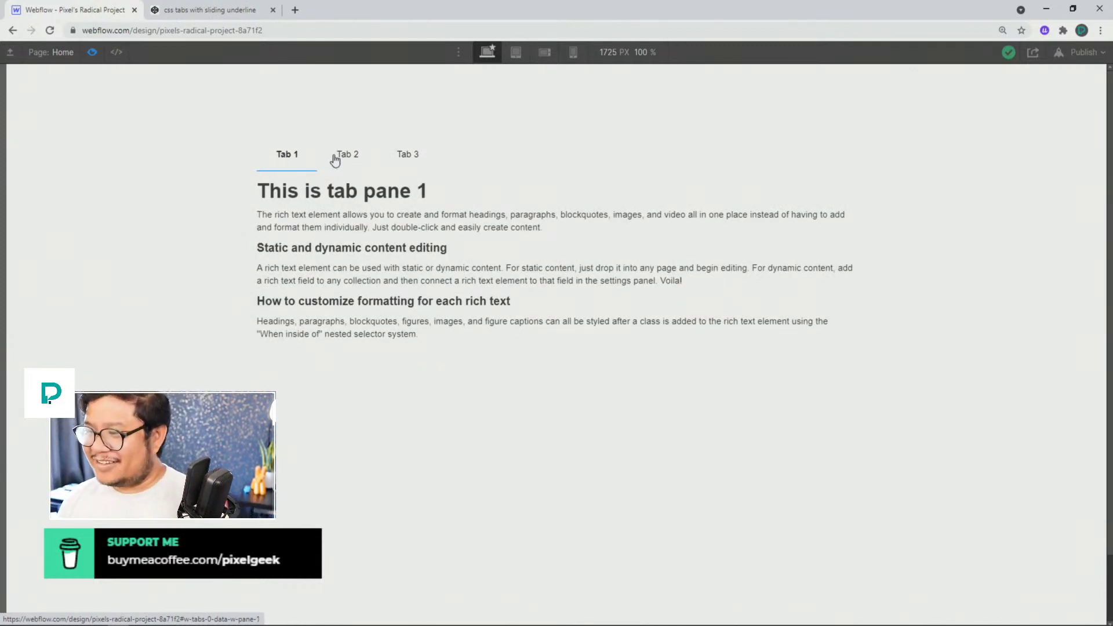
pyautogui.click(334, 159)
pyautogui.click(405, 159)
pyautogui.click(290, 164)
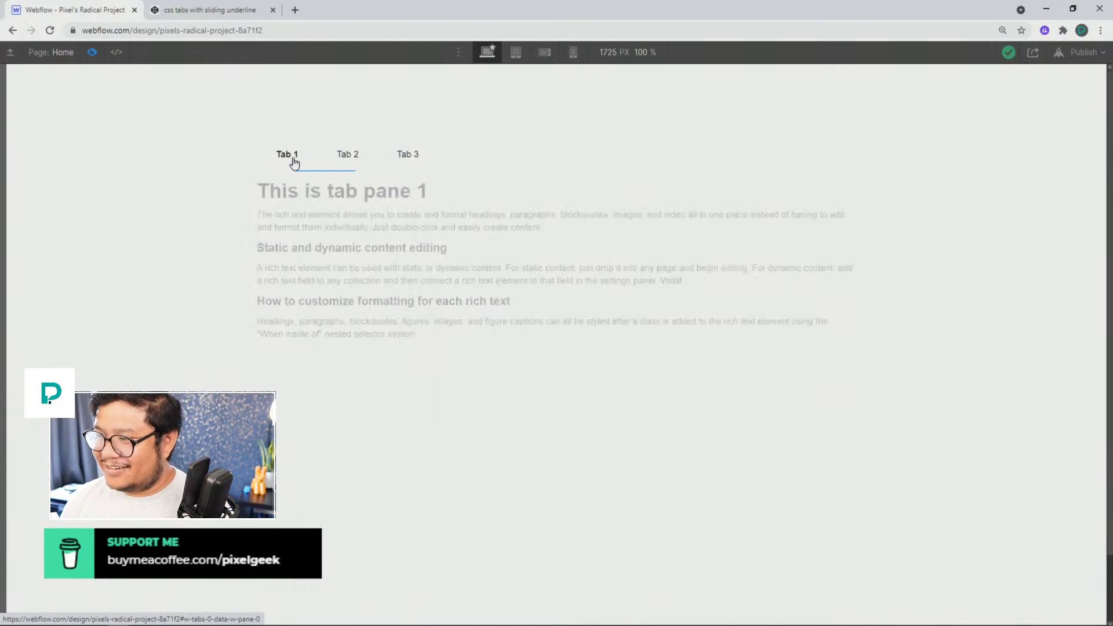
pyautogui.click(407, 157)
pyautogui.click(284, 158)
pyautogui.click(343, 162)
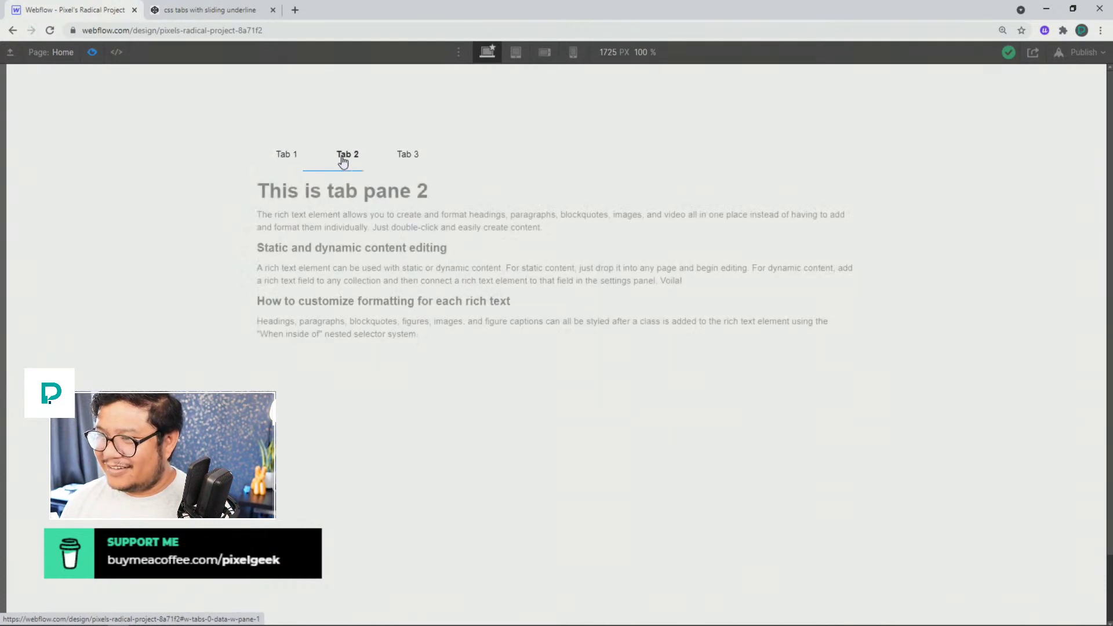
# Step: Compare the CodePen sliding underline example with the Webflow preview, run through Tabs 1 to 3 once more, and exit the preview
pyautogui.click(209, 10)
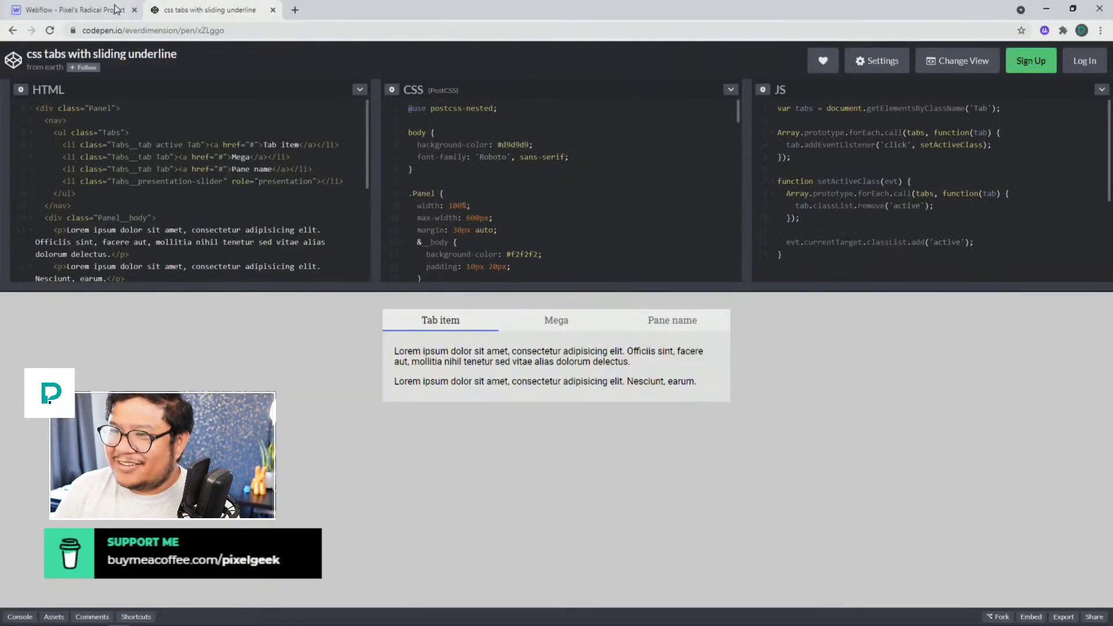
pyautogui.click(87, 10)
pyautogui.click(294, 162)
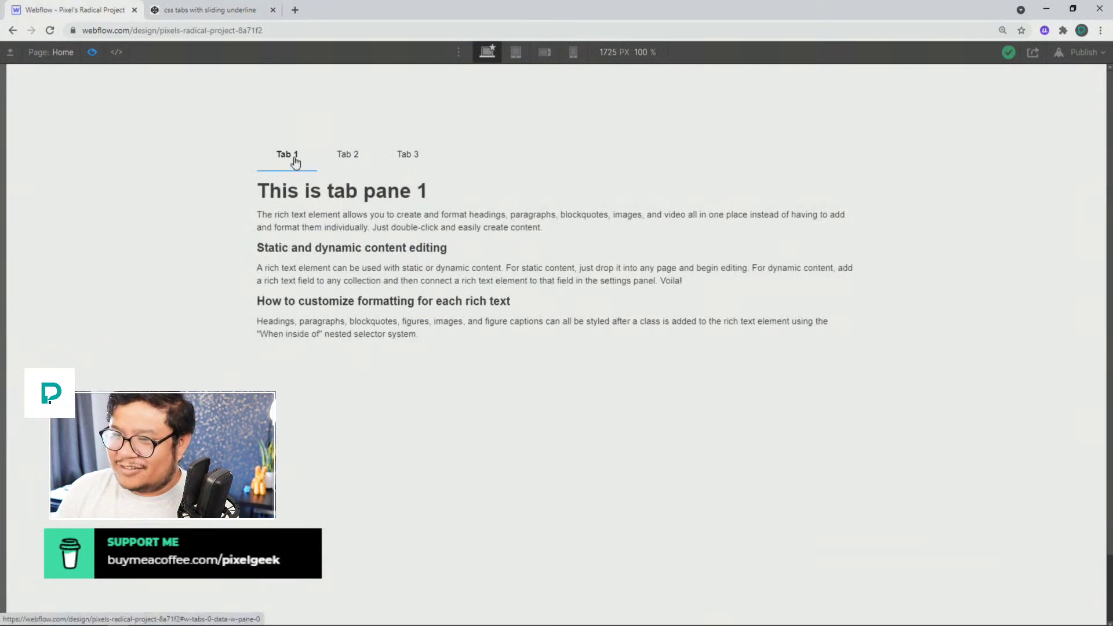
pyautogui.click(337, 158)
pyautogui.click(394, 157)
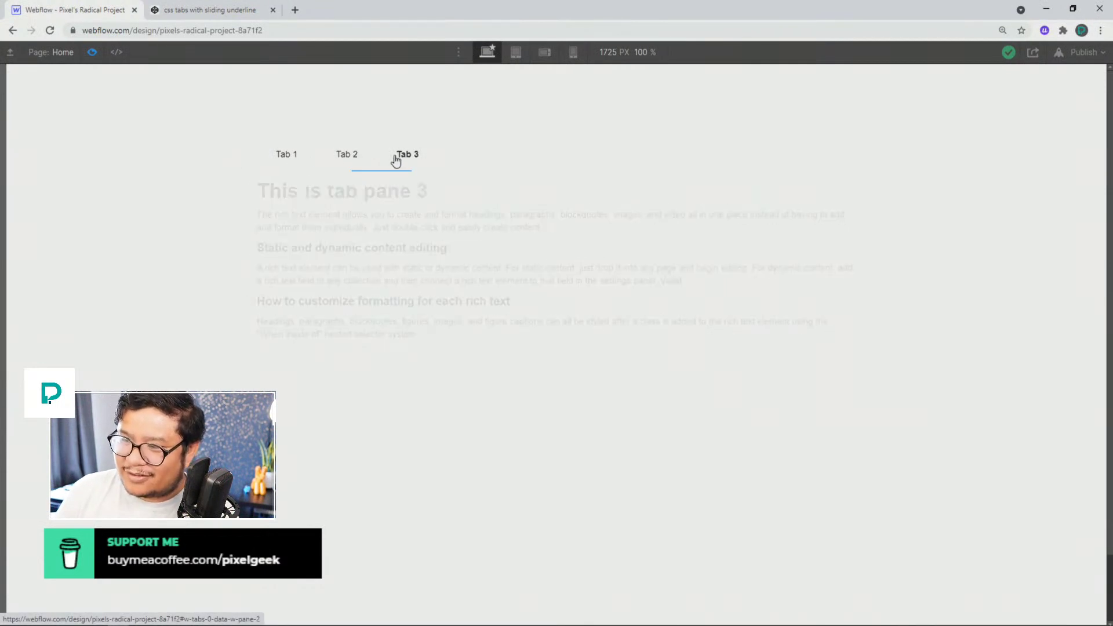
pyautogui.click(93, 53)
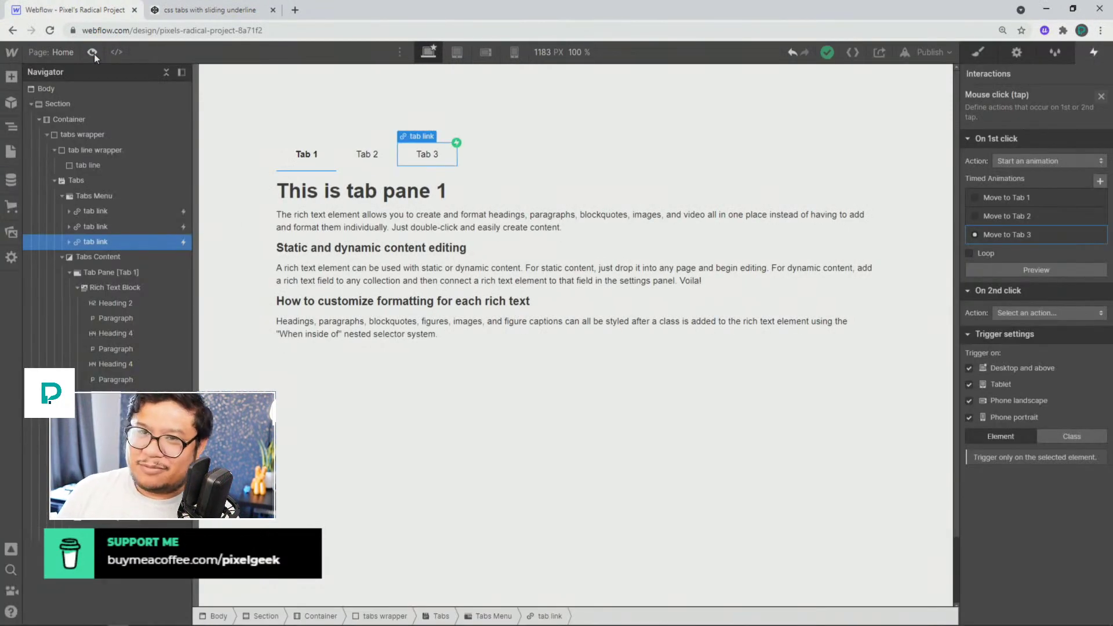